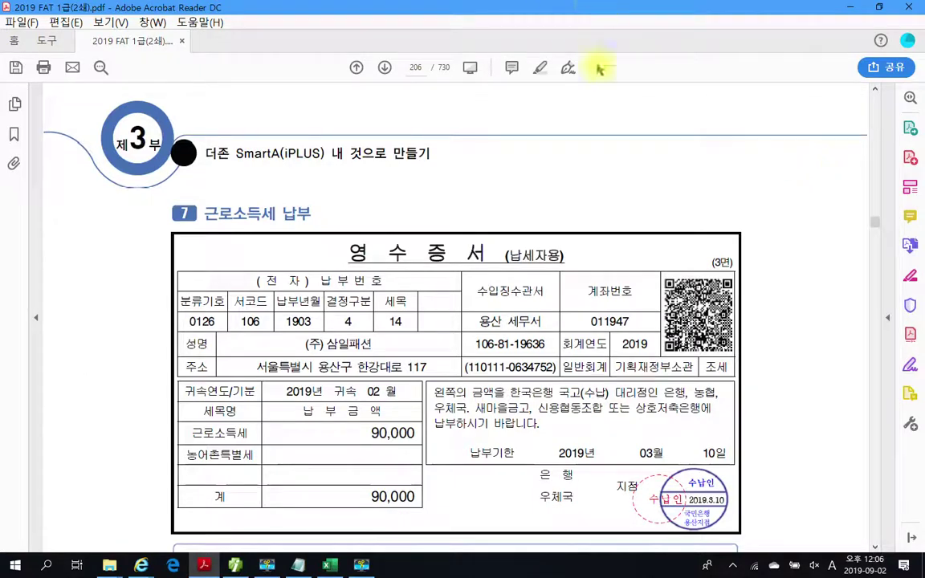
- Read problem 7's income tax payment receipt and question text, marking the tax item and the payment date
{"action": "left_click_drag", "start_coordinate": [524, 154], "coordinate": [534, 229]}
{"action": "scroll", "coordinate": [482, 233], "scroll_direction": "down", "scroll_amount": 3}
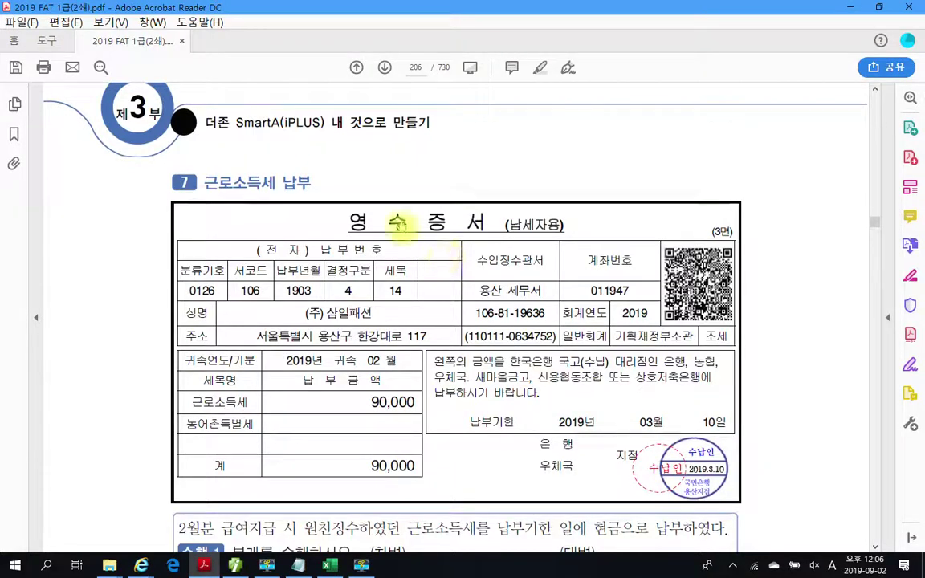
{"action": "scroll", "coordinate": [338, 225], "scroll_direction": "down", "scroll_amount": 1}
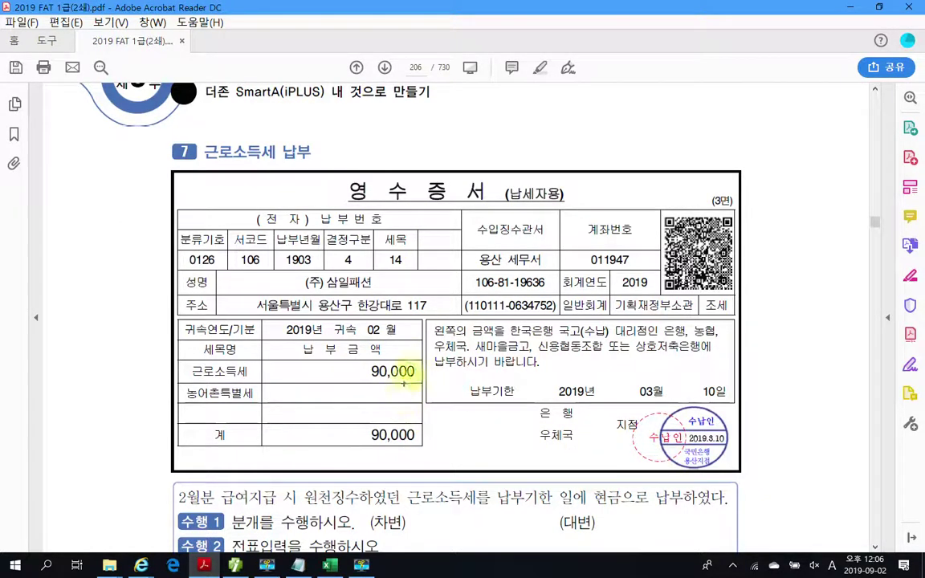
{"action": "left_click_drag", "start_coordinate": [174, 156], "coordinate": [345, 156]}
{"action": "scroll", "coordinate": [415, 489], "scroll_direction": "down", "scroll_amount": 5}
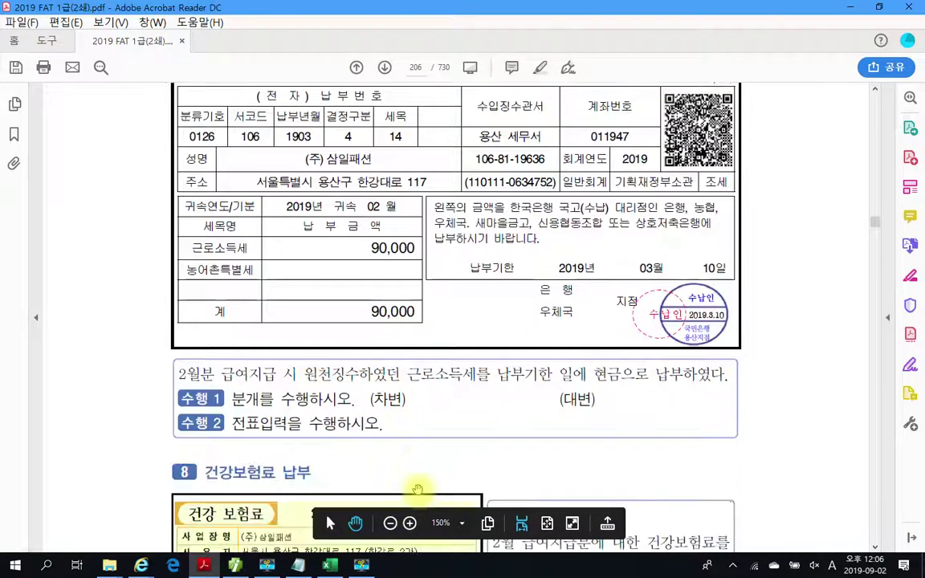
{"action": "mouse_move", "coordinate": [158, 260]}
{"action": "left_mouse_down"}
{"action": "mouse_move", "coordinate": [739, 379]}
{"action": "mouse_move", "coordinate": [813, 380]}
{"action": "left_mouse_up"}
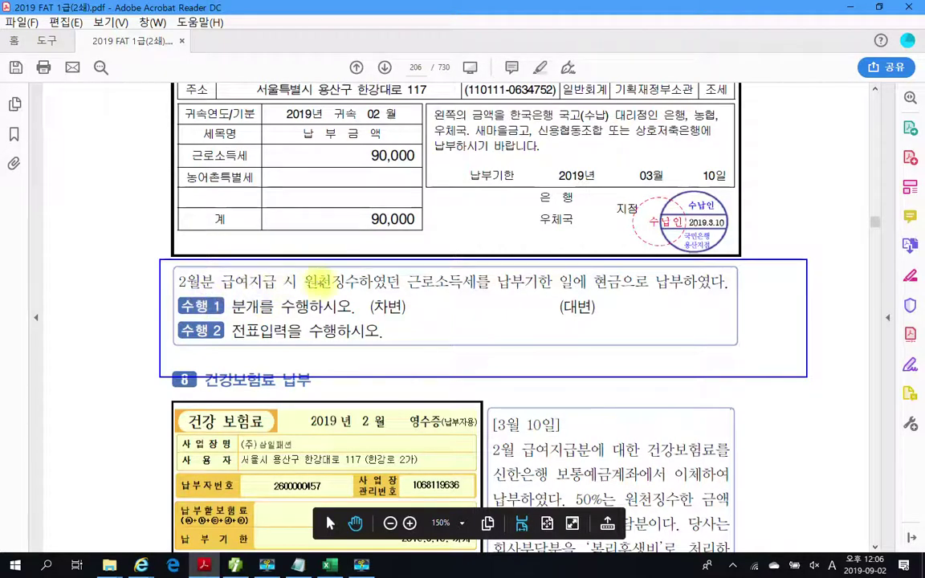
{"action": "mouse_move", "coordinate": [393, 277]}
{"action": "left_mouse_down"}
{"action": "mouse_move", "coordinate": [457, 255]}
{"action": "mouse_move", "coordinate": [464, 295]}
{"action": "left_mouse_up"}
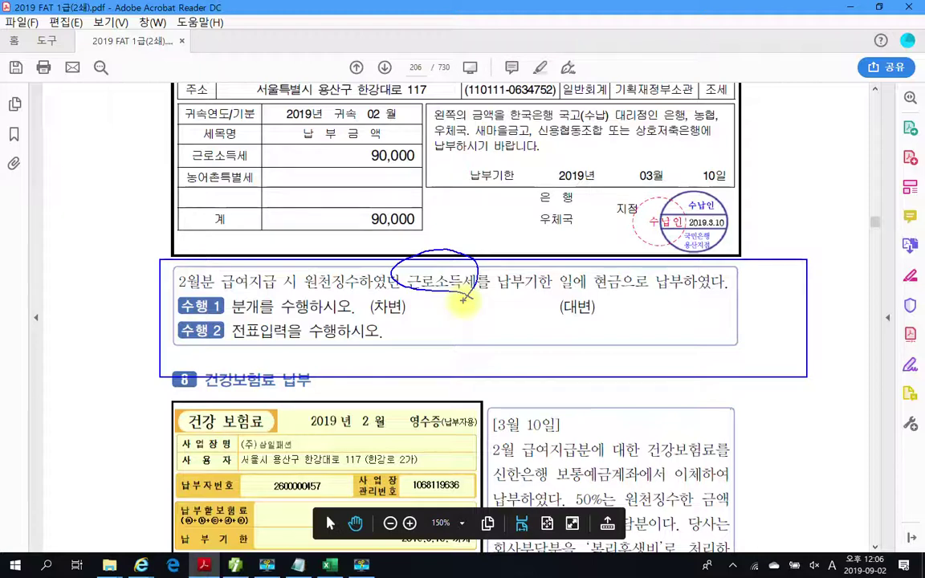
{"action": "left_click_drag", "start_coordinate": [701, 203], "coordinate": [707, 252]}
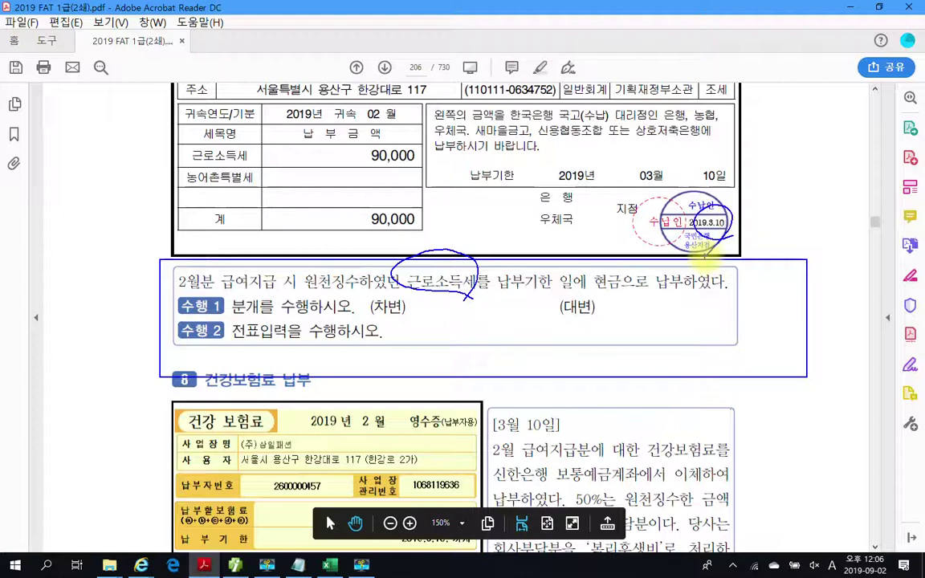
{"action": "left_click_drag", "start_coordinate": [233, 320], "coordinate": [353, 317]}
{"action": "key", "text": "Escape"}
- Work out problem 7's journal entry on the page, with 예수금 as the debit and 현금 as the credit, and clear the markings
{"action": "mouse_move", "coordinate": [334, 287]}
{"action": "left_mouse_down"}
{"action": "mouse_move", "coordinate": [438, 337]}
{"action": "mouse_move", "coordinate": [832, 342]}
{"action": "mouse_move", "coordinate": [811, 331]}
{"action": "left_mouse_up"}
{"action": "mouse_move", "coordinate": [400, 269]}
{"action": "left_mouse_down"}
{"action": "mouse_move", "coordinate": [440, 243]}
{"action": "mouse_move", "coordinate": [440, 295]}
{"action": "left_mouse_up"}
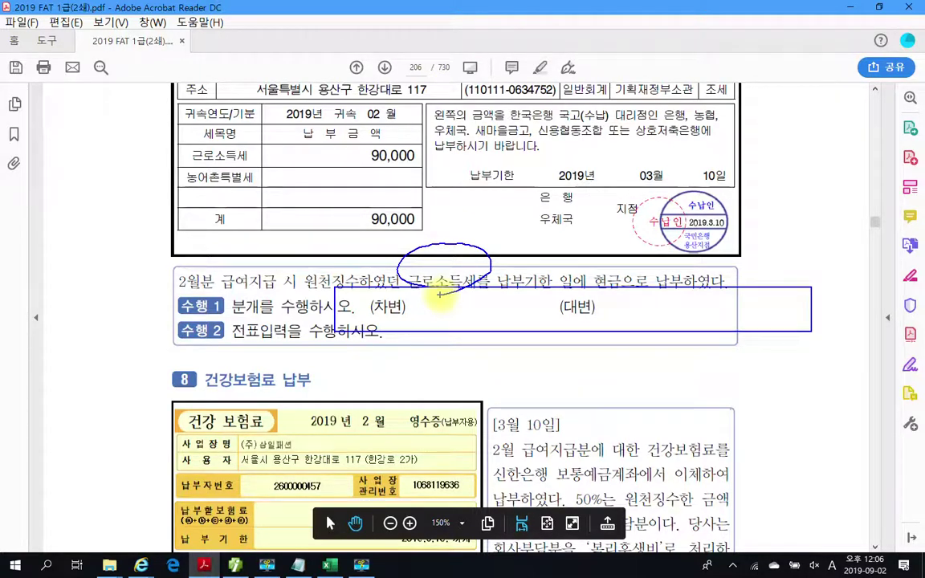
{"action": "mouse_move", "coordinate": [424, 305]}
{"action": "left_mouse_down"}
{"action": "mouse_move", "coordinate": [415, 313]}
{"action": "mouse_move", "coordinate": [441, 304]}
{"action": "mouse_move", "coordinate": [440, 330]}
{"action": "mouse_move", "coordinate": [486, 298]}
{"action": "mouse_move", "coordinate": [475, 334]}
{"action": "mouse_move", "coordinate": [485, 340]}
{"action": "mouse_move", "coordinate": [492, 330]}
{"action": "mouse_move", "coordinate": [454, 314]}
{"action": "left_mouse_up"}
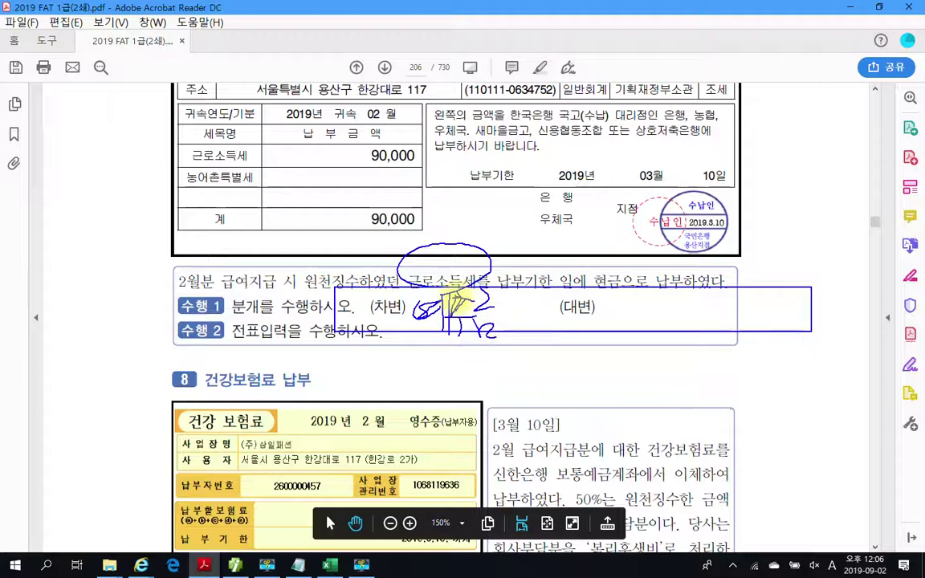
{"action": "mouse_move", "coordinate": [405, 178]}
{"action": "left_mouse_down"}
{"action": "mouse_move", "coordinate": [347, 208]}
{"action": "mouse_move", "coordinate": [434, 193]}
{"action": "mouse_move", "coordinate": [482, 265]}
{"action": "mouse_move", "coordinate": [540, 298]}
{"action": "mouse_move", "coordinate": [520, 312]}
{"action": "left_mouse_up"}
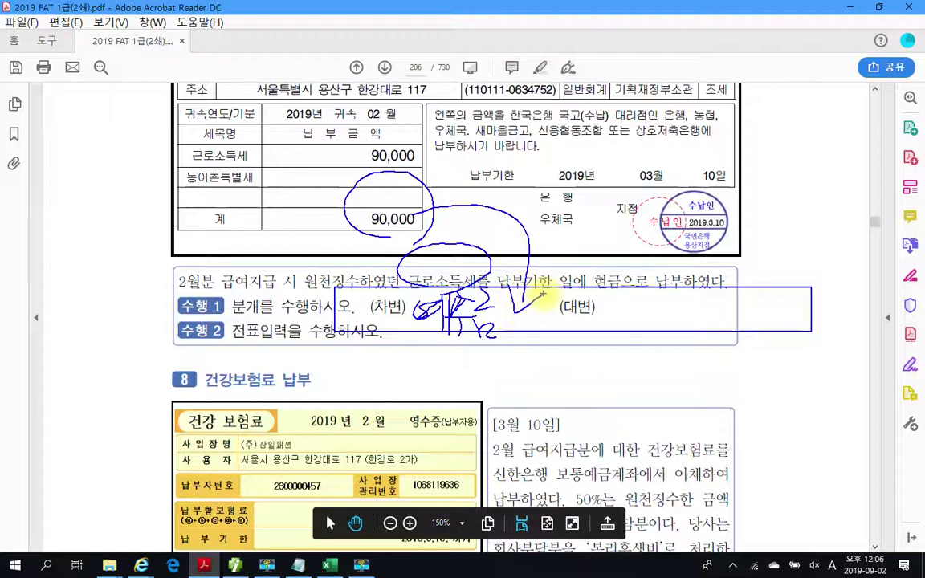
{"action": "mouse_move", "coordinate": [602, 305]}
{"action": "left_mouse_down"}
{"action": "mouse_move", "coordinate": [625, 318]}
{"action": "mouse_move", "coordinate": [618, 309]}
{"action": "mouse_move", "coordinate": [635, 301]}
{"action": "mouse_move", "coordinate": [671, 331]}
{"action": "left_mouse_up"}
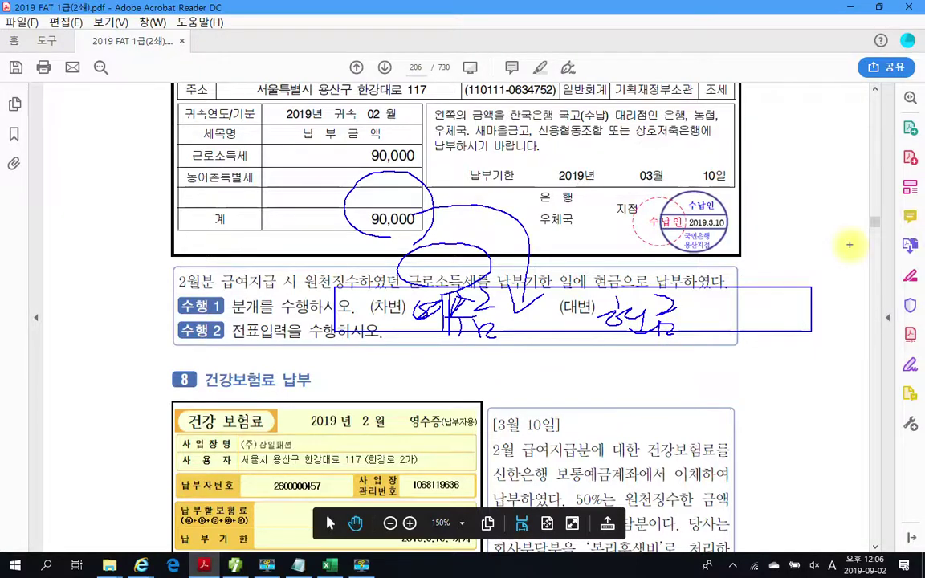
{"action": "key", "text": "Escape"}
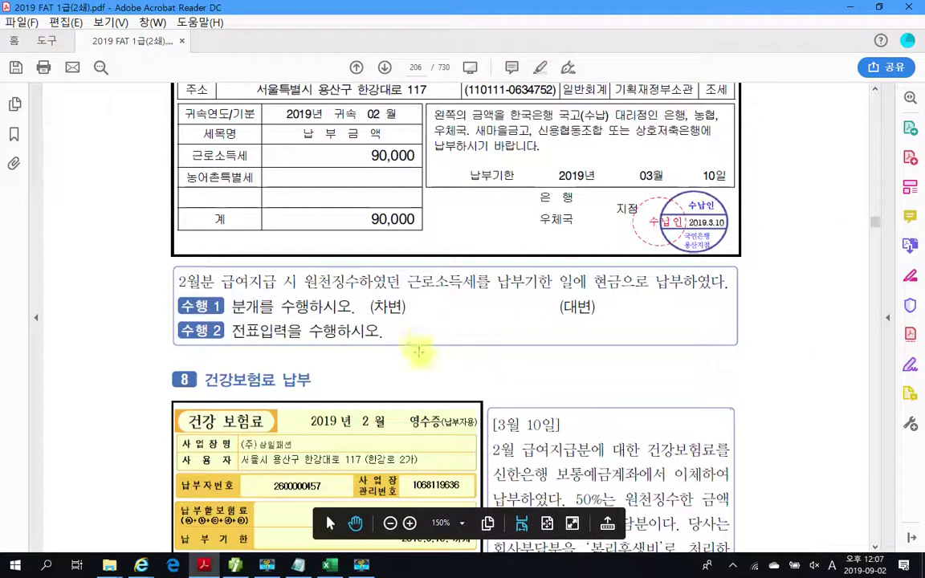
{"action": "scroll", "coordinate": [415, 343], "scroll_direction": "up", "scroll_amount": 5}
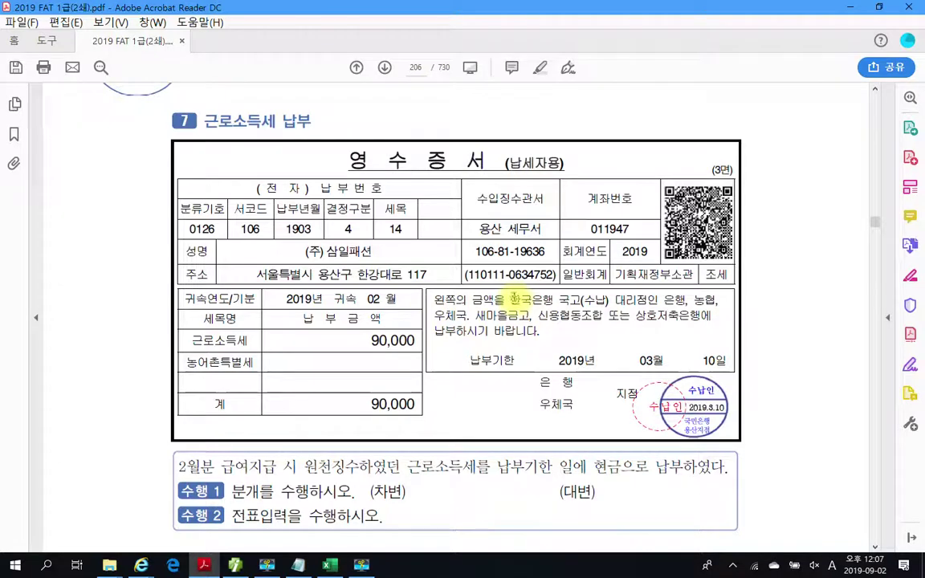
{"action": "scroll", "coordinate": [530, 306], "scroll_direction": "down", "scroll_amount": 3}
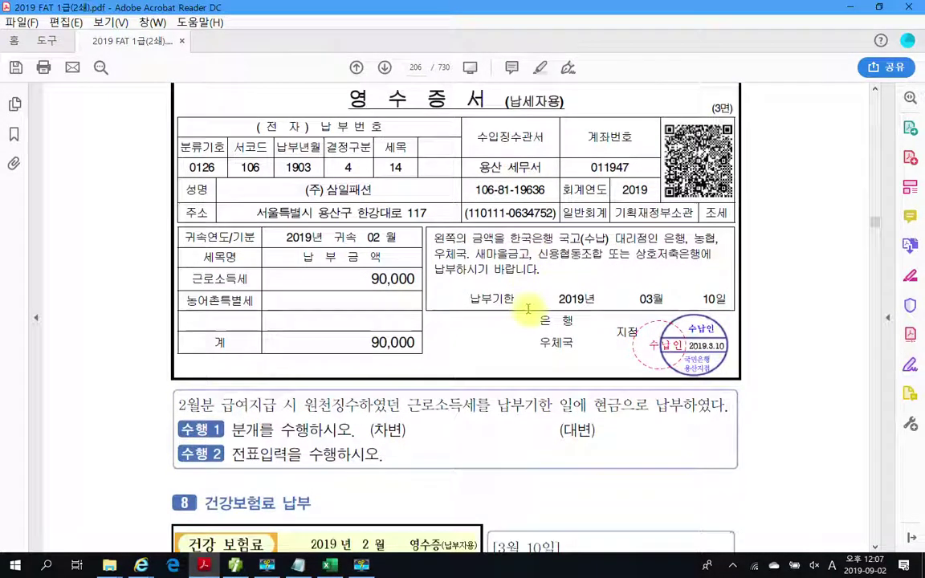
{"action": "mouse_move", "coordinate": [377, 432]}
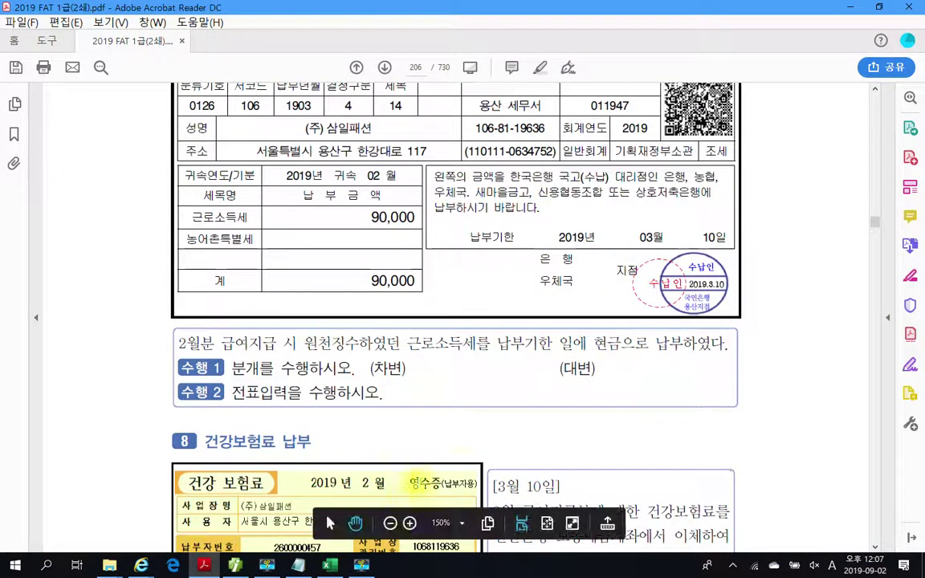
- Switch to the SmartA general voucher entry and start a line dated March 10 (month 03, day 10)
{"action": "left_click", "coordinate": [234, 566]}
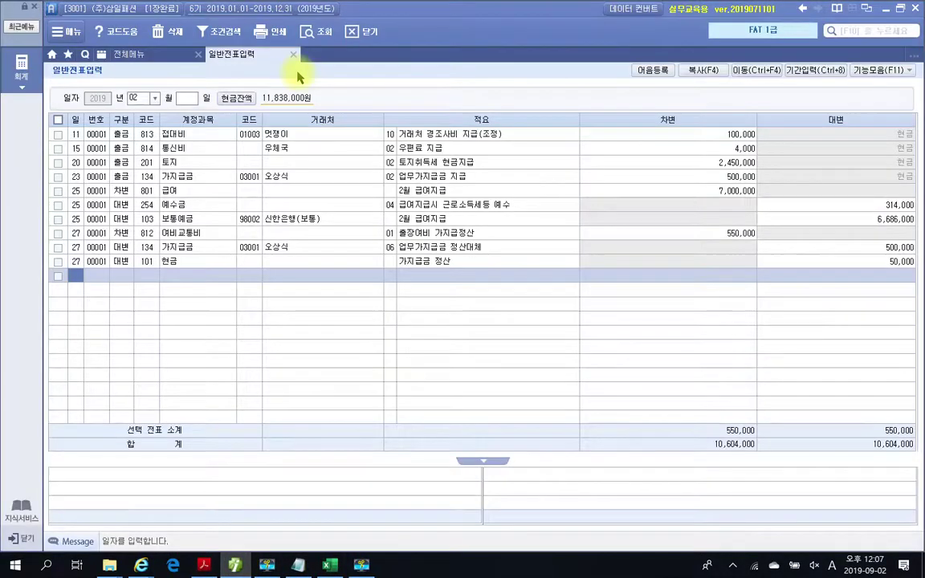
{"action": "left_click", "coordinate": [137, 97]}
{"action": "left_click", "coordinate": [154, 98]}
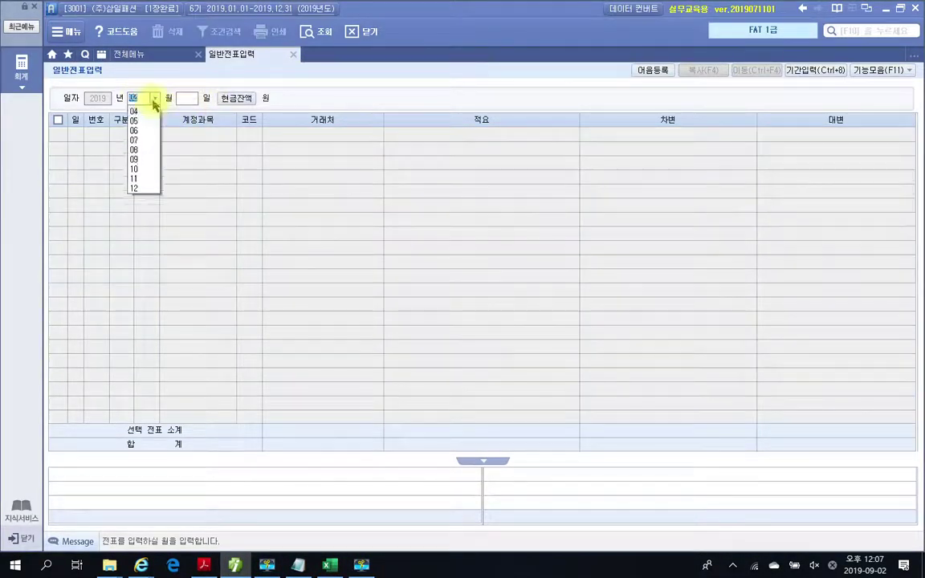
{"action": "left_click", "coordinate": [143, 125]}
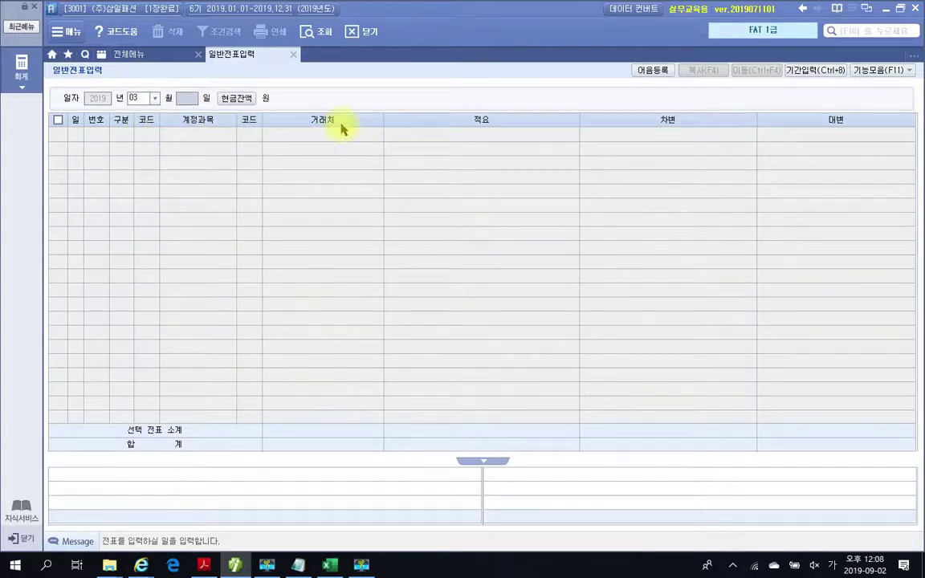
{"action": "key", "text": "Return"}
{"action": "type", "text": "10"}
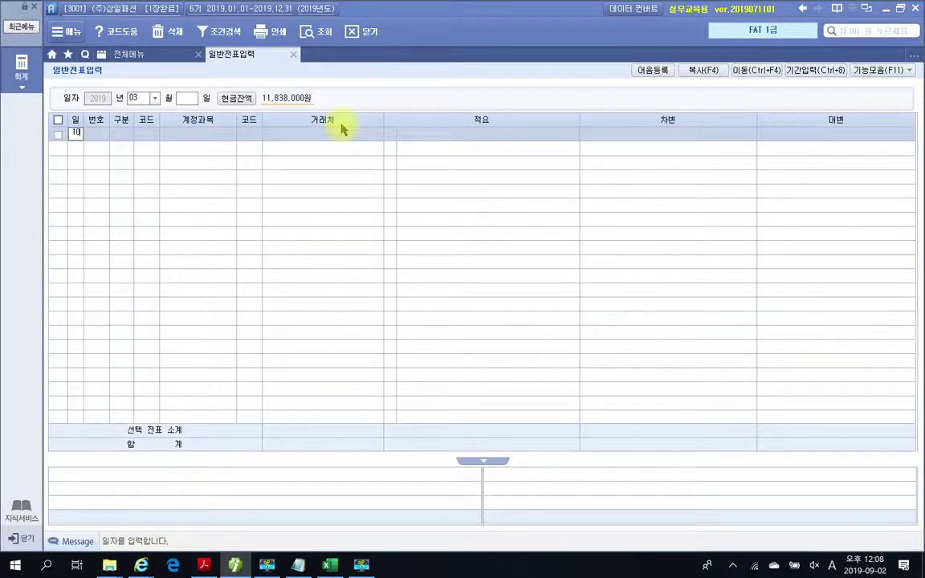
{"action": "key", "text": "Return"}
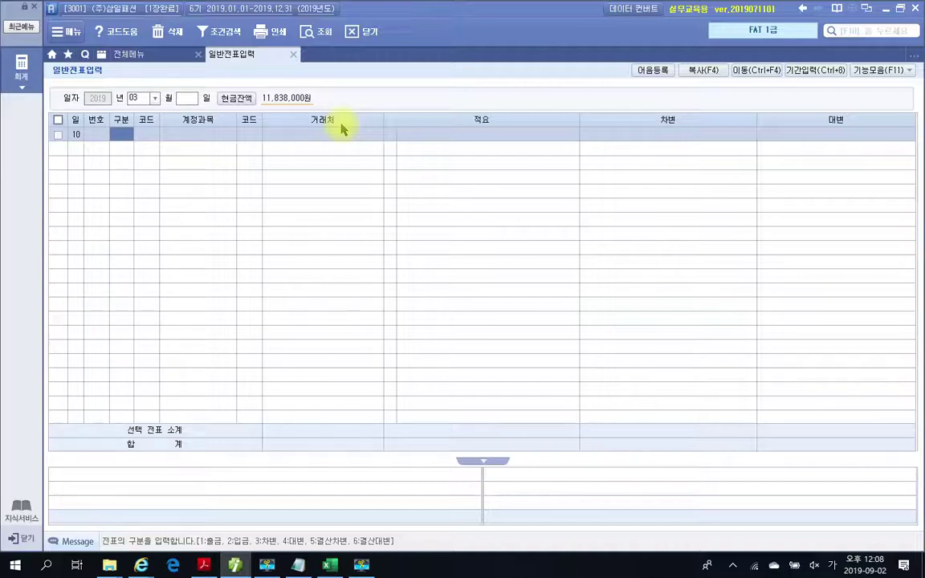
- Set the voucher line's type to 출금 (1) and its account to 예수금 (254)
{"action": "type", "text": "1"}
{"action": "key", "text": "Return"}
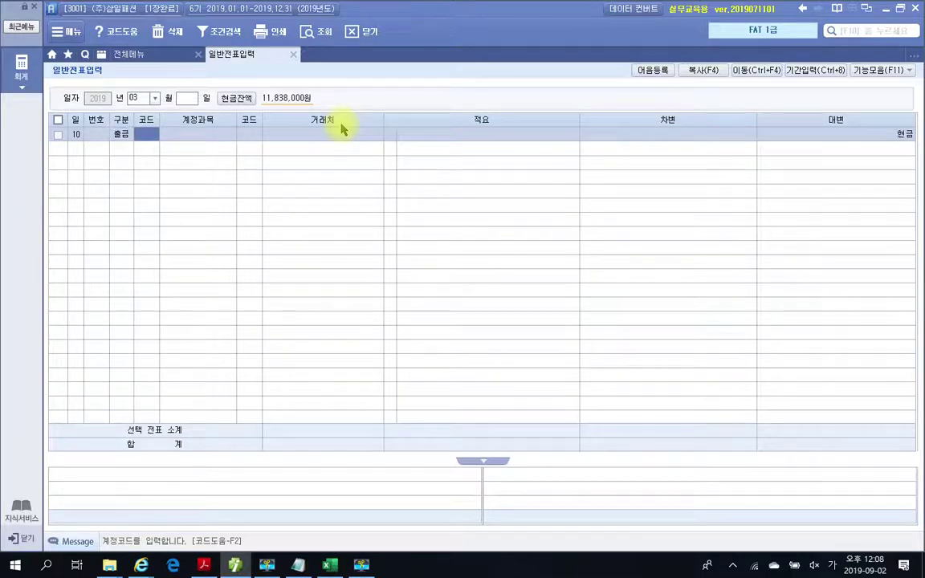
{"action": "type", "text": "폐"}
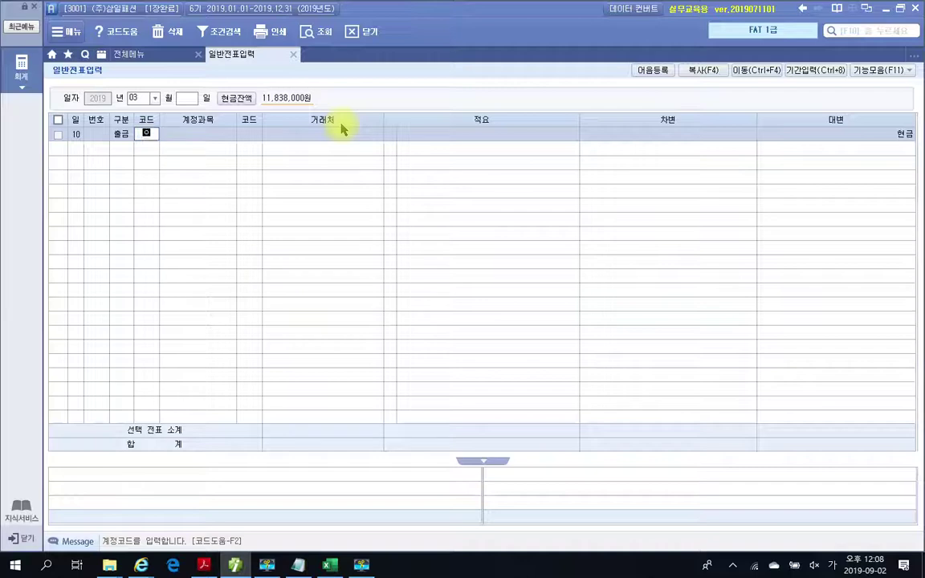
{"action": "type", "text": "수"}
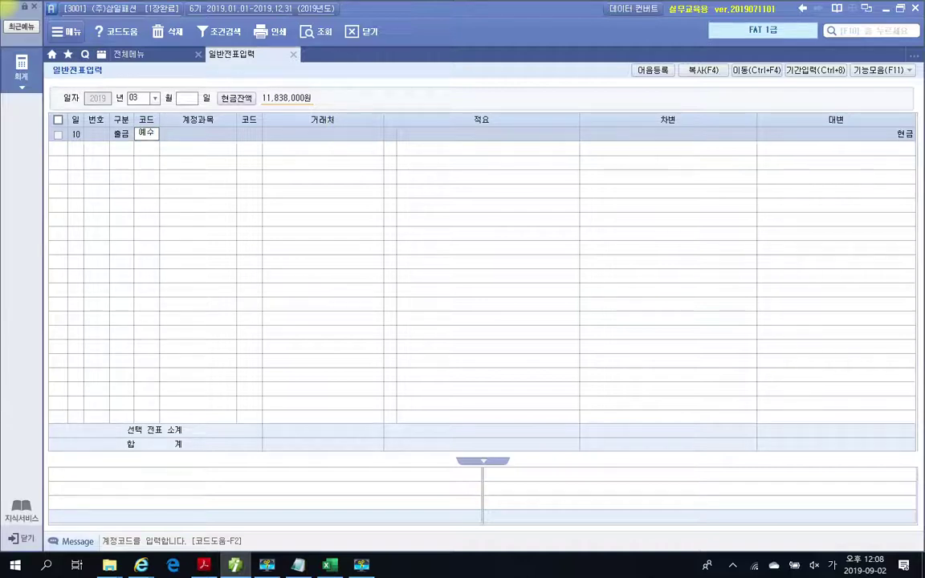
{"action": "key", "text": "Return"}
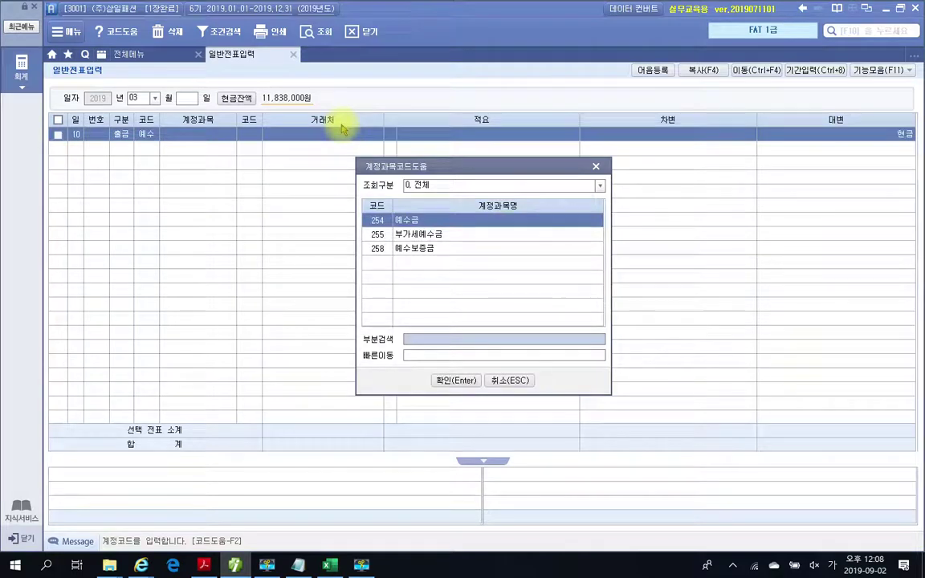
{"action": "key", "text": "Return"}
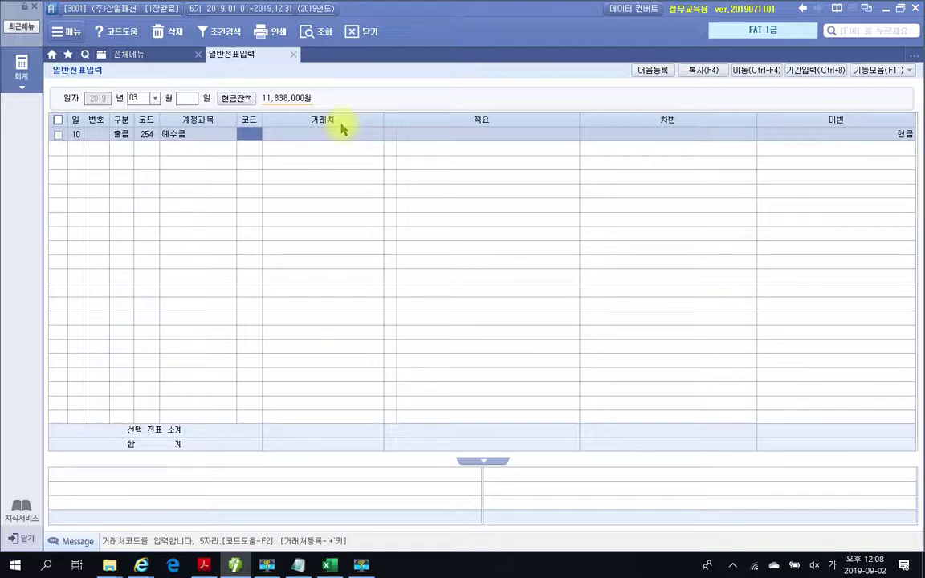
- Leave the customer blank, choose description 01 근로소득세등 예수금 납부, and enter a debit amount of 90,000
{"action": "key", "text": "Return"}
{"action": "key", "text": "Return"}
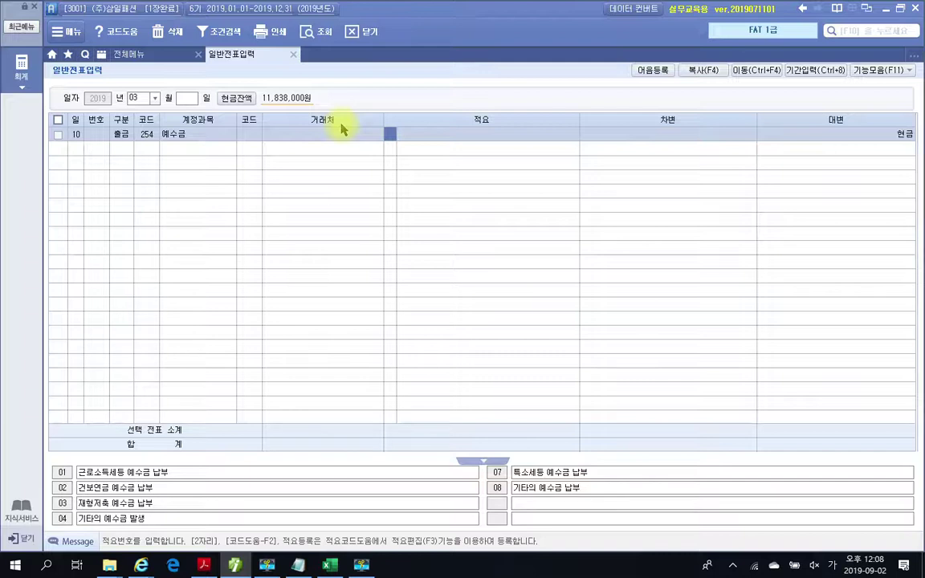
{"action": "type", "text": "1"}
{"action": "key", "text": "Return"}
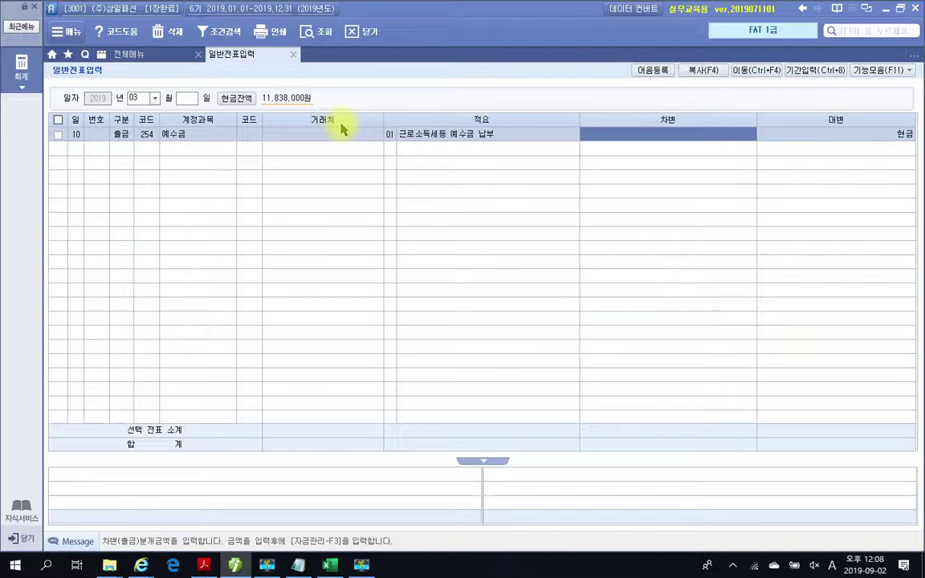
{"action": "type", "text": "900000"}
{"action": "key", "text": "Return"}
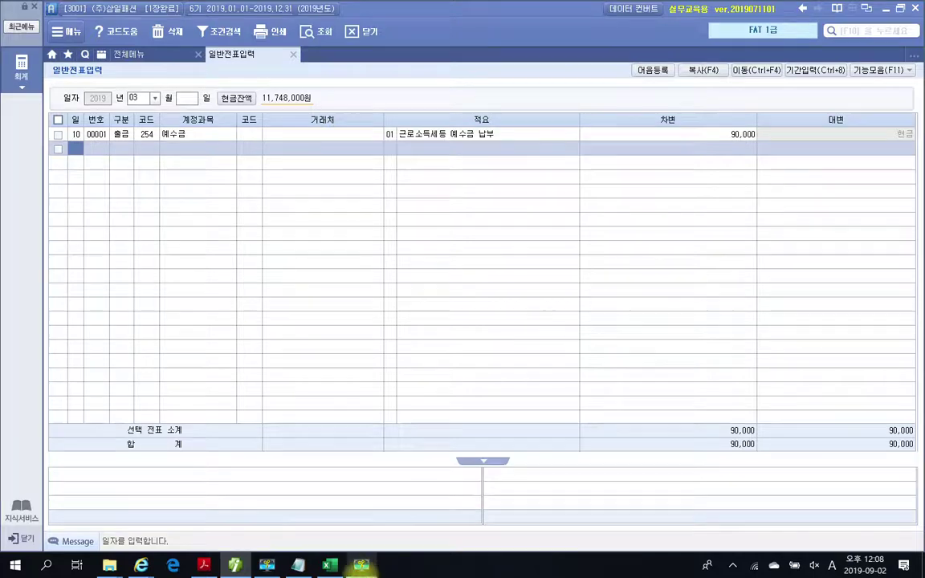
- Switch back to the PDF in Acrobat Reader and read problem 8 on the health insurance payment, marking its date and the 복리후생비 treatment
{"action": "left_click", "coordinate": [204, 564]}
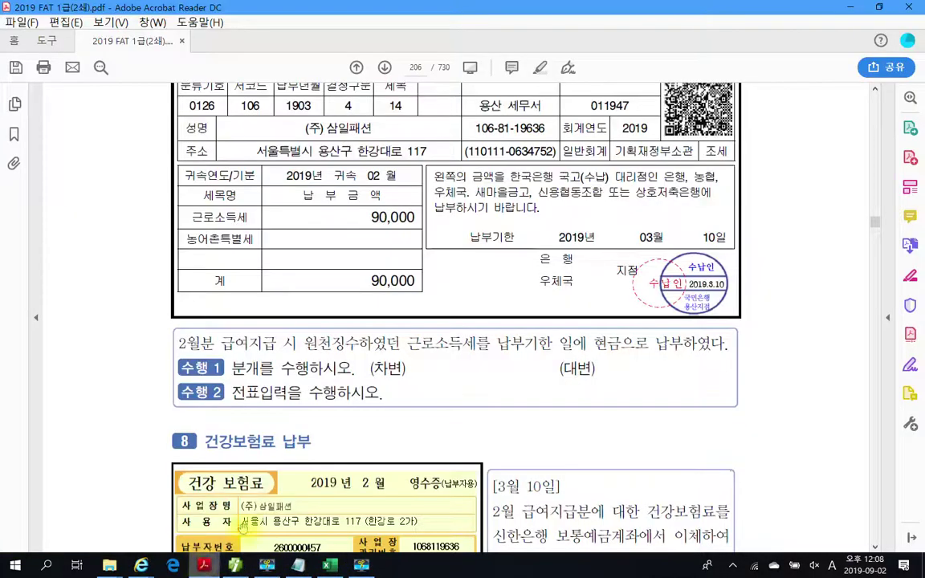
{"action": "scroll", "coordinate": [297, 417], "scroll_direction": "down", "scroll_amount": 3}
{"action": "scroll", "coordinate": [294, 415], "scroll_direction": "down", "scroll_amount": 4}
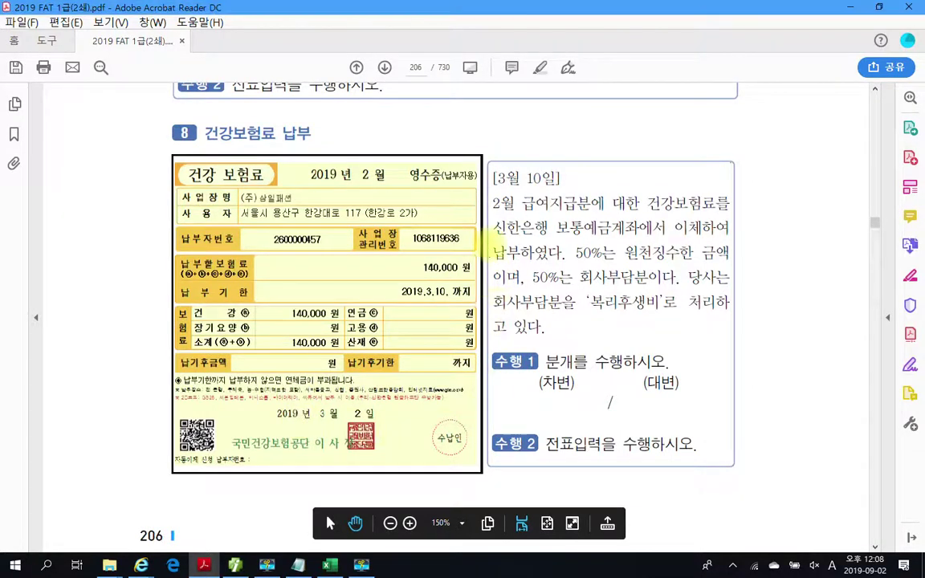
{"action": "left_click_drag", "start_coordinate": [477, 155], "coordinate": [572, 186]}
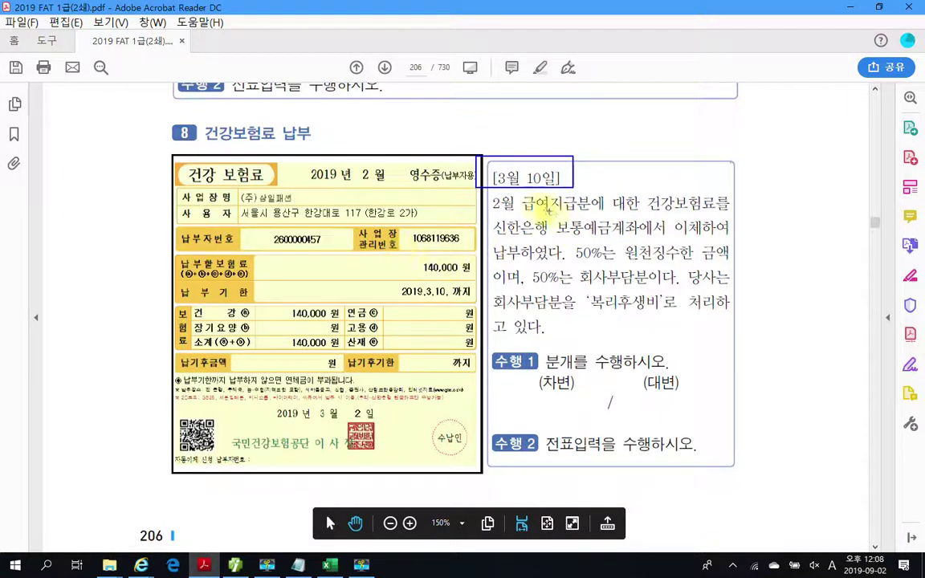
{"action": "left_click_drag", "start_coordinate": [480, 194], "coordinate": [747, 335]}
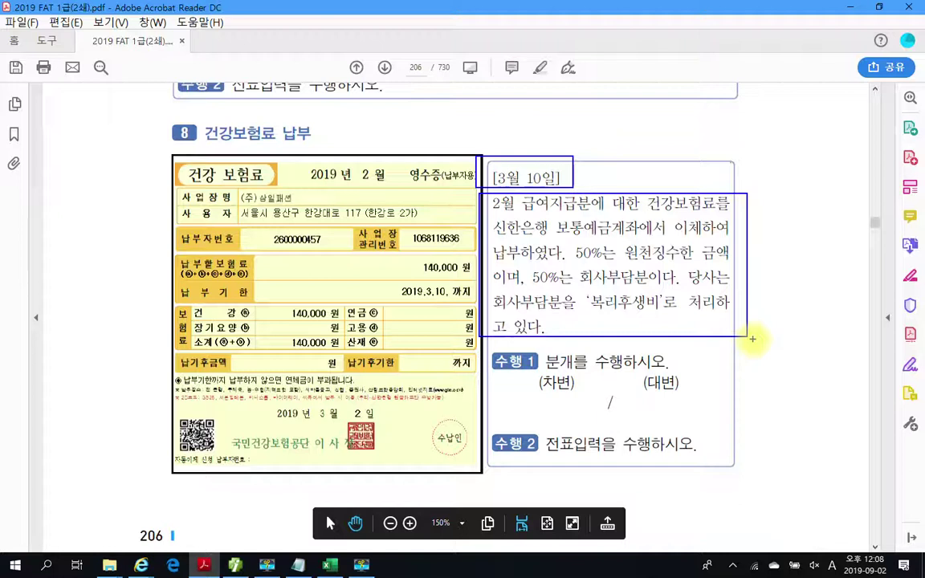
{"action": "mouse_move", "coordinate": [663, 296]}
{"action": "left_mouse_down"}
{"action": "mouse_move", "coordinate": [594, 314]}
{"action": "mouse_move", "coordinate": [666, 305]}
{"action": "mouse_move", "coordinate": [643, 326]}
{"action": "left_mouse_up"}
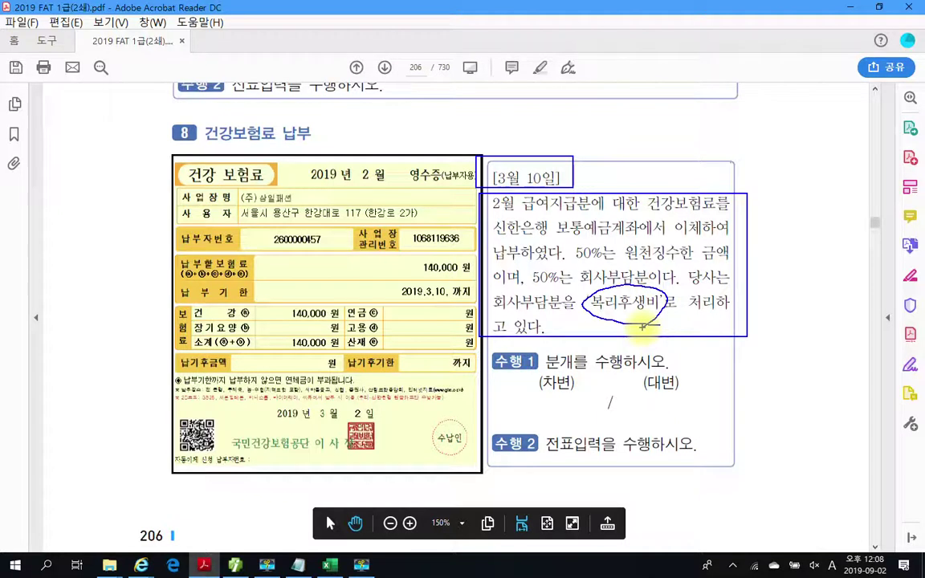
{"action": "key", "text": "e"}
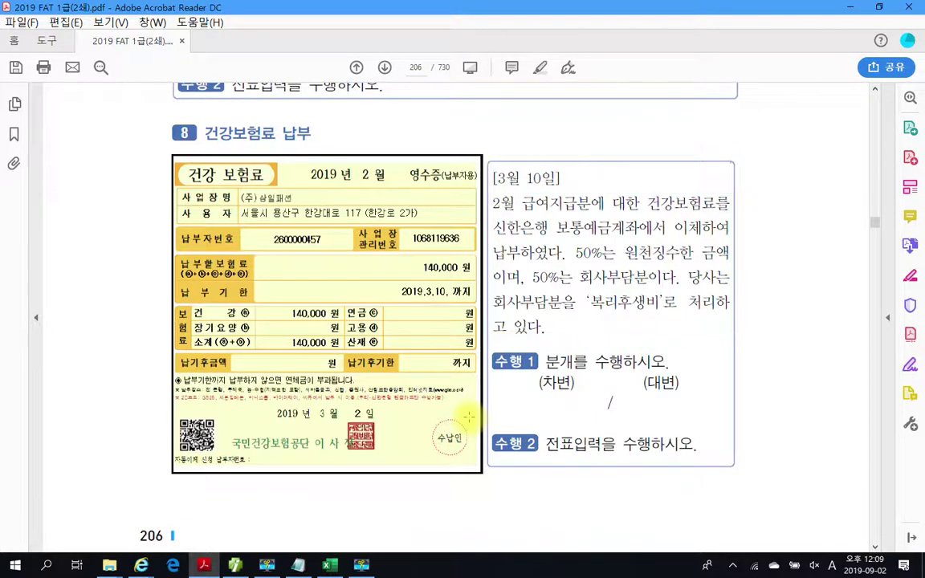
- Sketch problem 8's journal entry over the page, debiting 복리후생비 and 예수금 against 보통예금(신한은행) 140,000, and clear the annotations
{"action": "left_click_drag", "start_coordinate": [404, 367], "coordinate": [864, 447]}
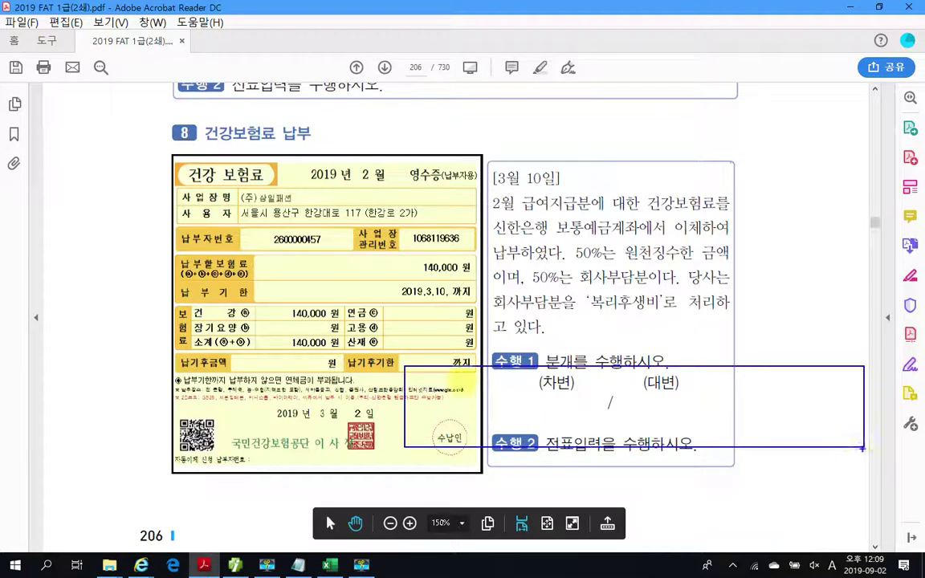
{"action": "mouse_move", "coordinate": [458, 376]}
{"action": "left_mouse_down"}
{"action": "mouse_move", "coordinate": [464, 406]}
{"action": "mouse_move", "coordinate": [490, 397]}
{"action": "mouse_move", "coordinate": [486, 379]}
{"action": "mouse_move", "coordinate": [508, 402]}
{"action": "mouse_move", "coordinate": [526, 382]}
{"action": "mouse_move", "coordinate": [549, 393]}
{"action": "mouse_move", "coordinate": [569, 378]}
{"action": "mouse_move", "coordinate": [562, 402]}
{"action": "mouse_move", "coordinate": [588, 410]}
{"action": "left_mouse_up"}
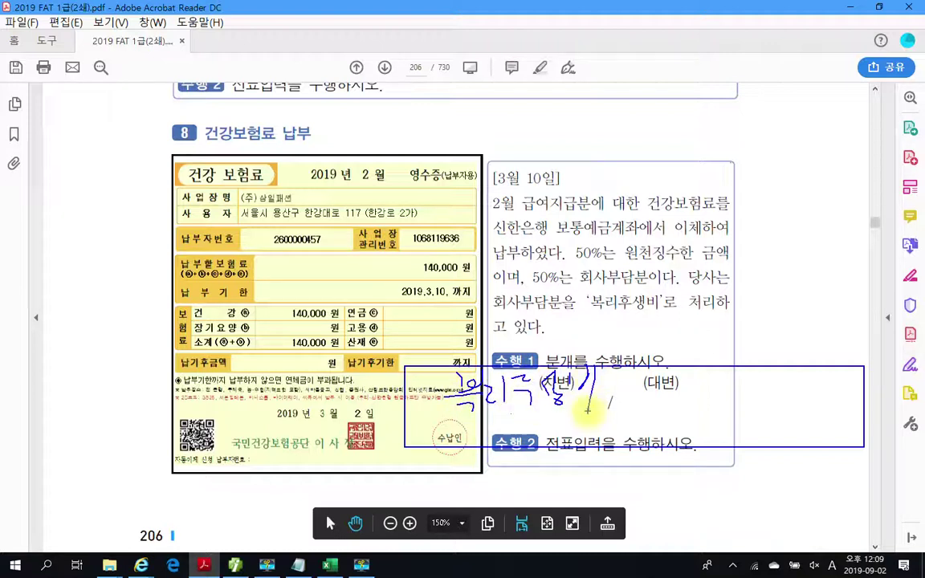
{"action": "mouse_move", "coordinate": [453, 399]}
{"action": "left_mouse_down"}
{"action": "mouse_move", "coordinate": [488, 440]}
{"action": "mouse_move", "coordinate": [494, 406]}
{"action": "mouse_move", "coordinate": [508, 426]}
{"action": "mouse_move", "coordinate": [526, 411]}
{"action": "mouse_move", "coordinate": [557, 421]}
{"action": "mouse_move", "coordinate": [548, 456]}
{"action": "mouse_move", "coordinate": [568, 442]}
{"action": "left_mouse_up"}
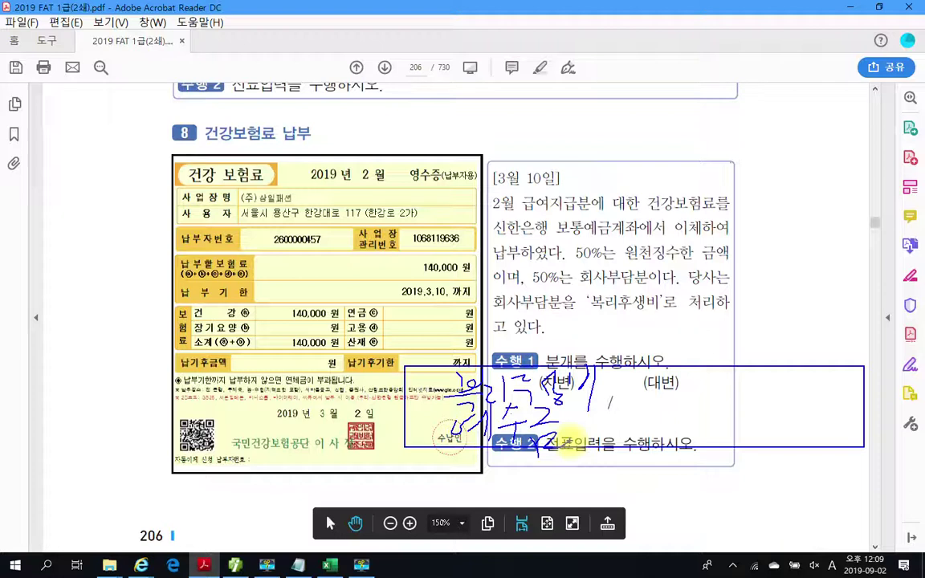
{"action": "left_click_drag", "start_coordinate": [601, 214], "coordinate": [557, 218]}
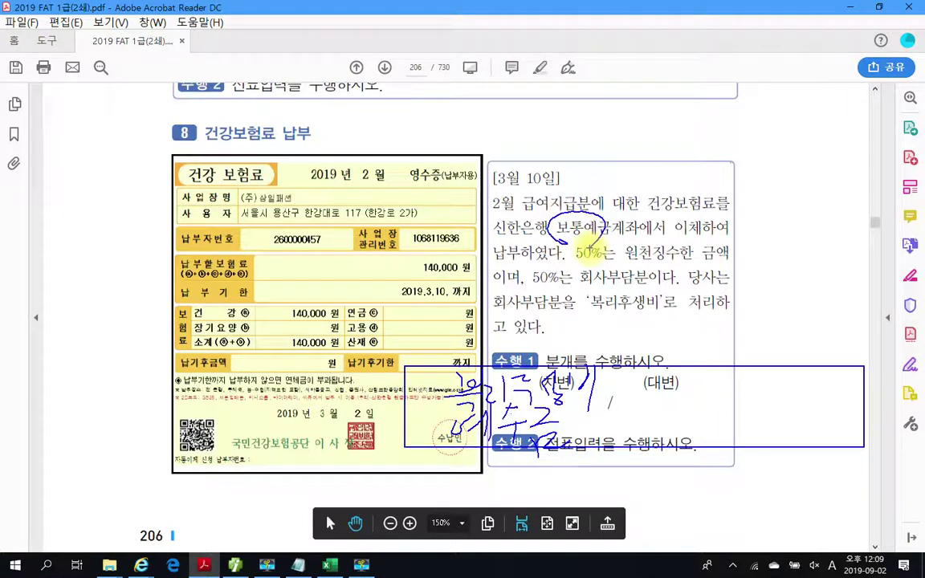
{"action": "mouse_move", "coordinate": [649, 406]}
{"action": "left_mouse_down"}
{"action": "mouse_move", "coordinate": [677, 405]}
{"action": "mouse_move", "coordinate": [665, 392]}
{"action": "mouse_move", "coordinate": [694, 402]}
{"action": "mouse_move", "coordinate": [727, 386]}
{"action": "mouse_move", "coordinate": [767, 396]}
{"action": "mouse_move", "coordinate": [751, 426]}
{"action": "mouse_move", "coordinate": [791, 433]}
{"action": "mouse_move", "coordinate": [808, 402]}
{"action": "mouse_move", "coordinate": [822, 410]}
{"action": "mouse_move", "coordinate": [842, 402]}
{"action": "mouse_move", "coordinate": [865, 377]}
{"action": "mouse_move", "coordinate": [878, 405]}
{"action": "mouse_move", "coordinate": [868, 413]}
{"action": "mouse_move", "coordinate": [878, 413]}
{"action": "mouse_move", "coordinate": [872, 446]}
{"action": "left_mouse_up"}
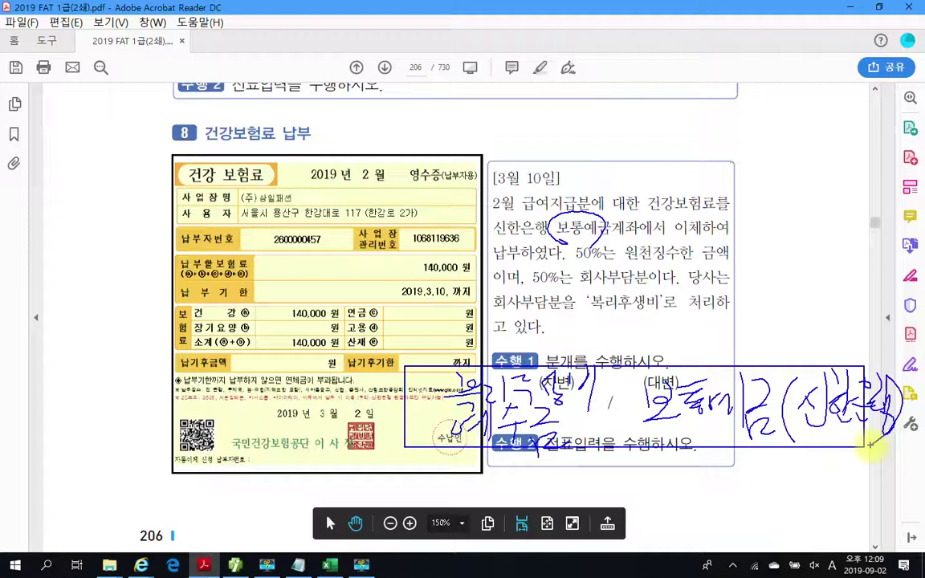
{"action": "mouse_move", "coordinate": [759, 448]}
{"action": "left_mouse_down"}
{"action": "mouse_move", "coordinate": [773, 452]}
{"action": "mouse_move", "coordinate": [719, 485]}
{"action": "mouse_move", "coordinate": [791, 466]}
{"action": "mouse_move", "coordinate": [779, 466]}
{"action": "left_mouse_up"}
{"action": "left_click_drag", "start_coordinate": [804, 479], "coordinate": [850, 459]}
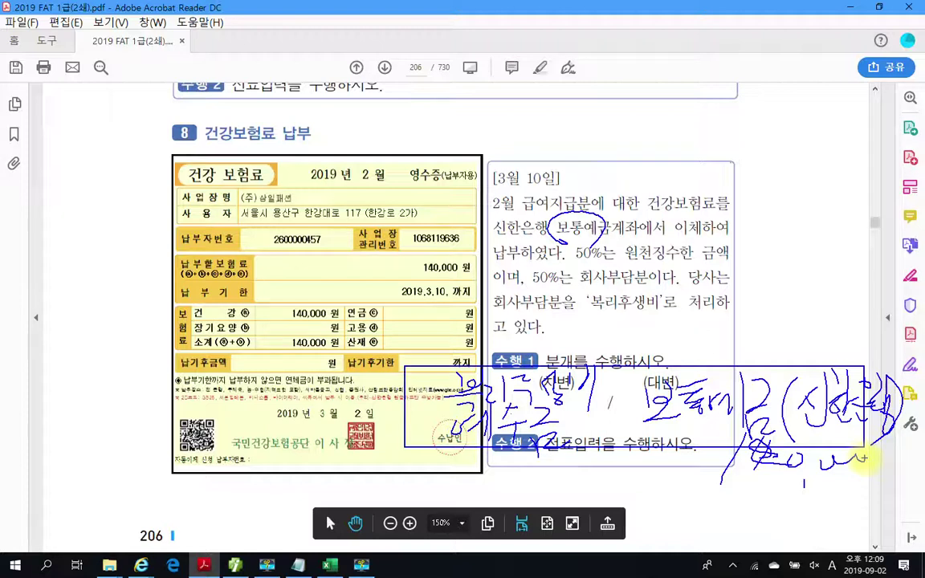
{"action": "key", "text": "Escape"}
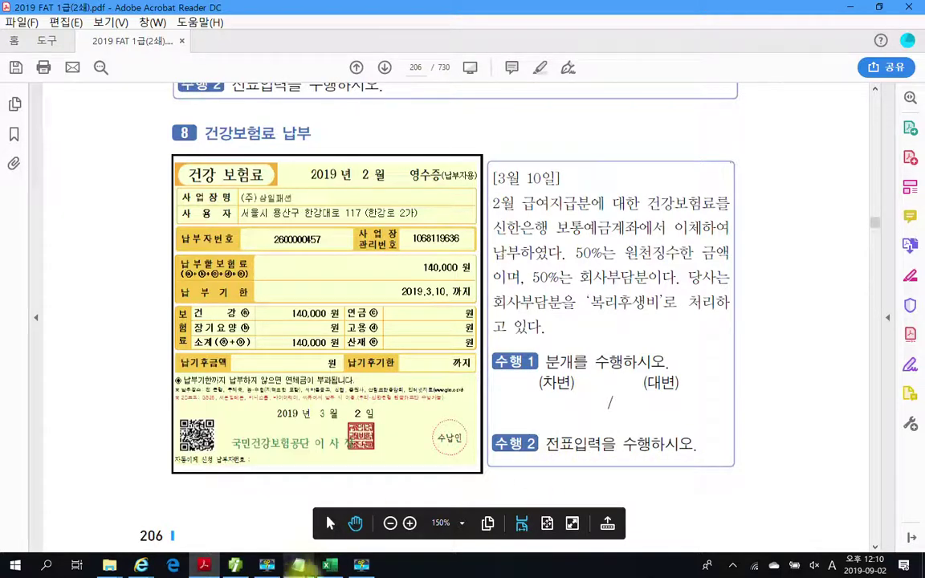
- Switch to the SmartA general voucher entry and start a new line for day 10 with type 차변 (3)
{"action": "left_click", "coordinate": [263, 567]}
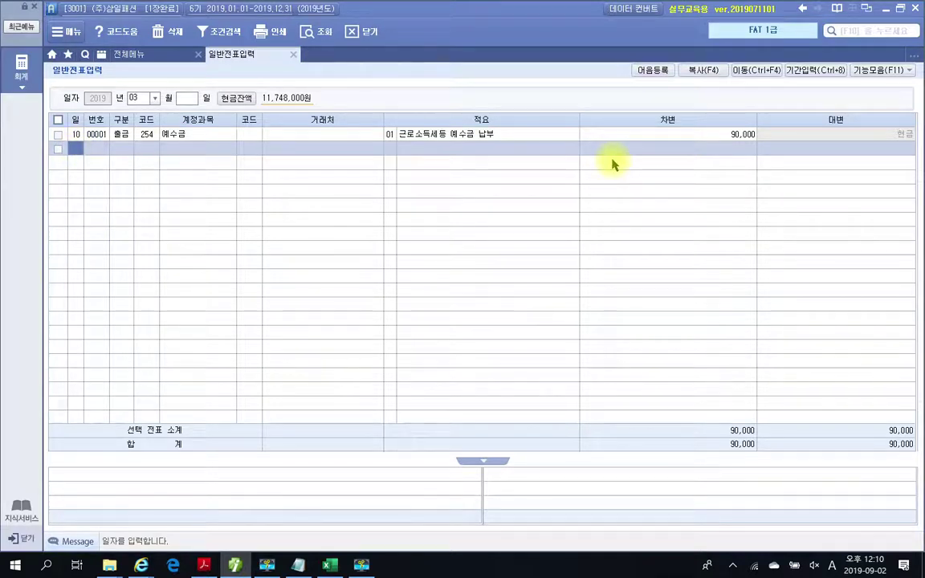
{"action": "type", "text": "10"}
{"action": "key", "text": "Return"}
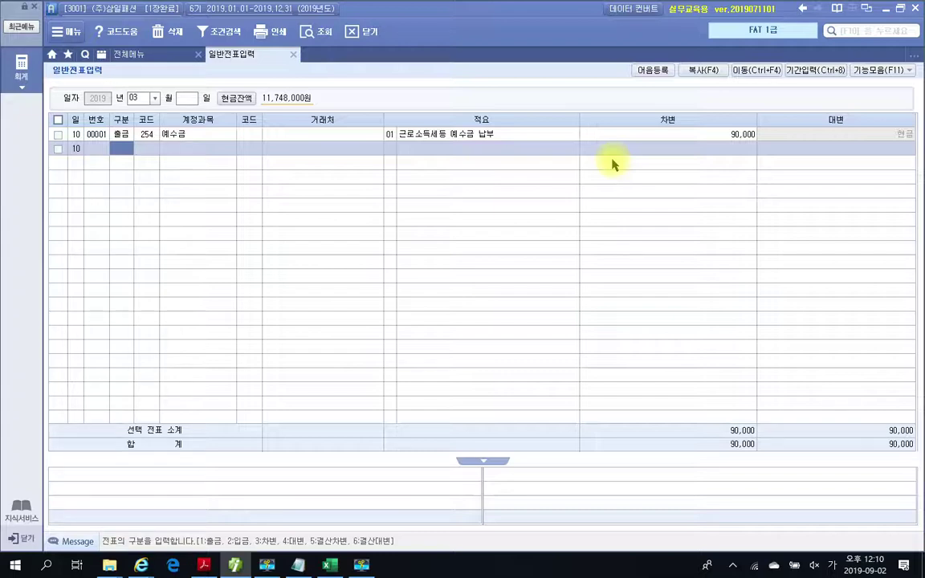
{"action": "type", "text": "3"}
{"action": "key", "text": "Return"}
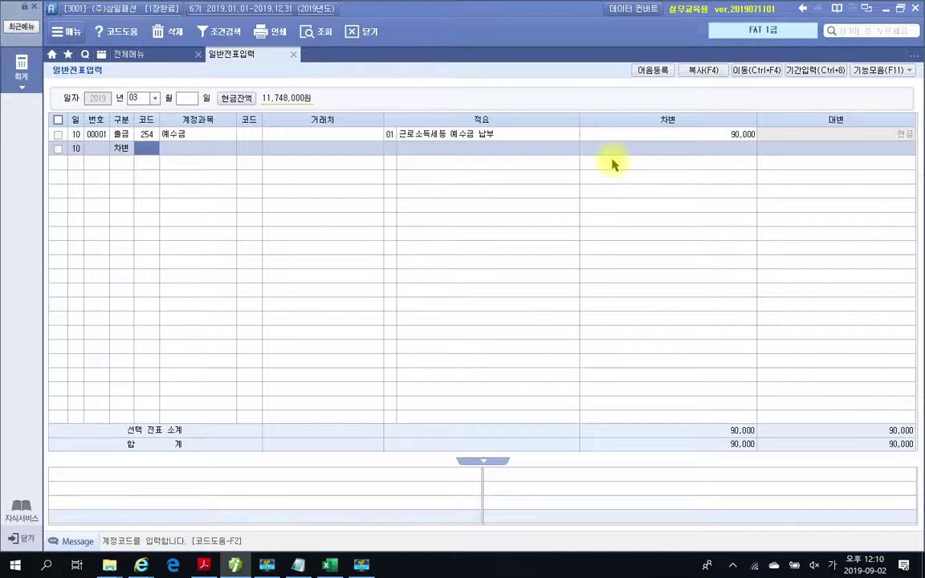
- Look up accounts matching 복리 and set the new debit line's account to 복리후생비 (811)
{"action": "type", "text": "복리"}
{"action": "key", "text": "Return"}
{"action": "key", "text": "Down"}
{"action": "key", "text": "Down"}
{"action": "key", "text": "Down"}
{"action": "key", "text": "Return"}
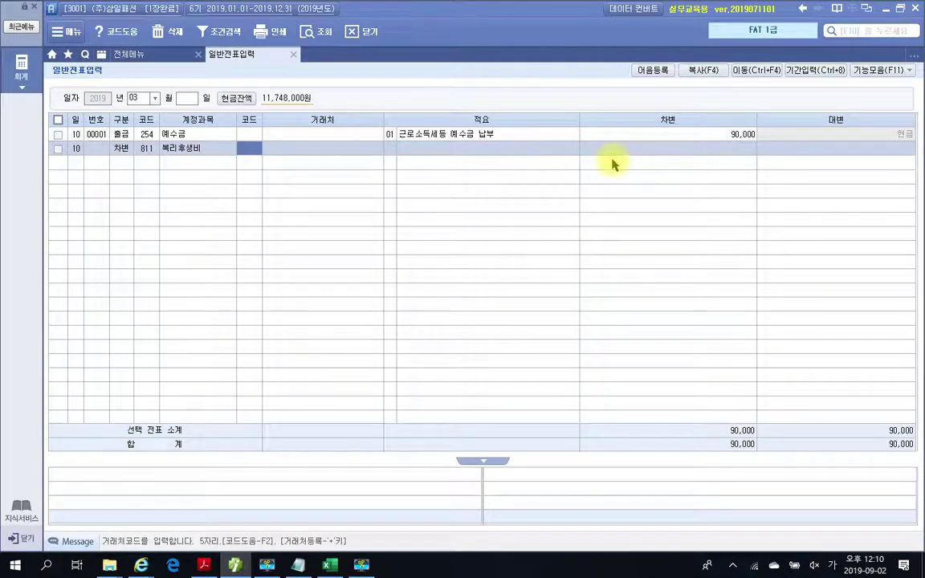
- Leave the 복리후생비 line's customer and description code blank, describe it as 2월 건강보험료 납부, and enter a debit of 70,000
{"action": "key", "text": "Return"}
{"action": "key", "text": "Return"}
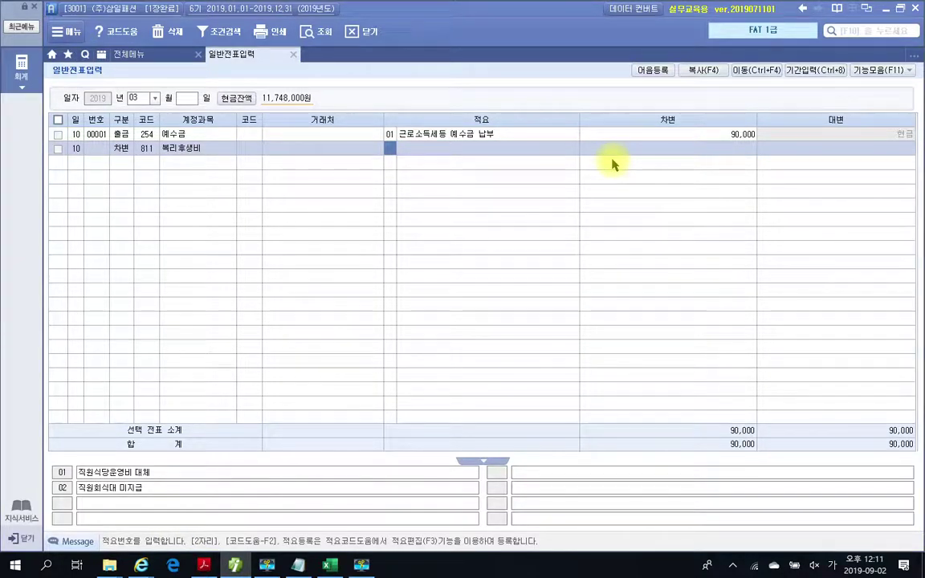
{"action": "key", "text": "Return"}
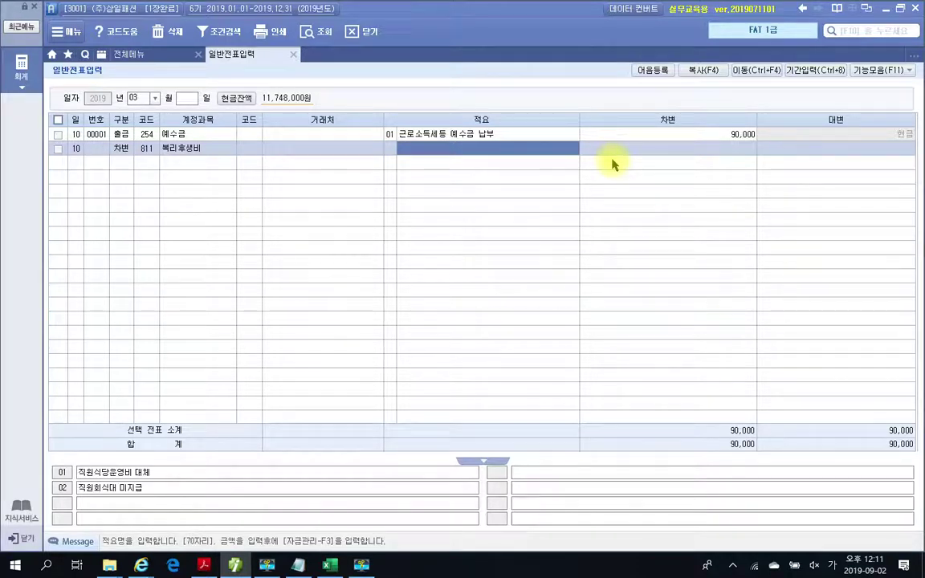
{"action": "type", "text": "2월 건강보험료 납부"}
{"action": "key", "text": "Return"}
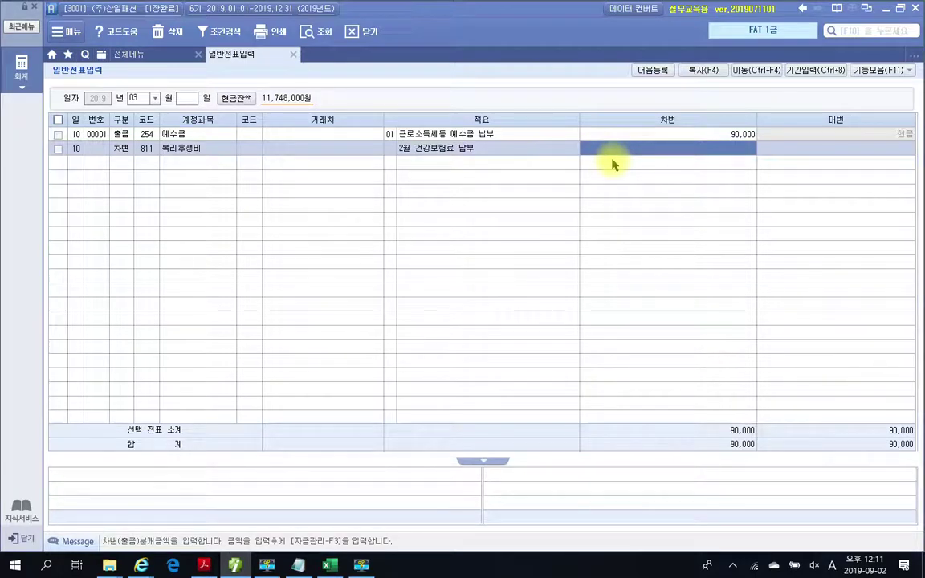
{"action": "type", "text": "70,000"}
{"action": "key", "text": "Return"}
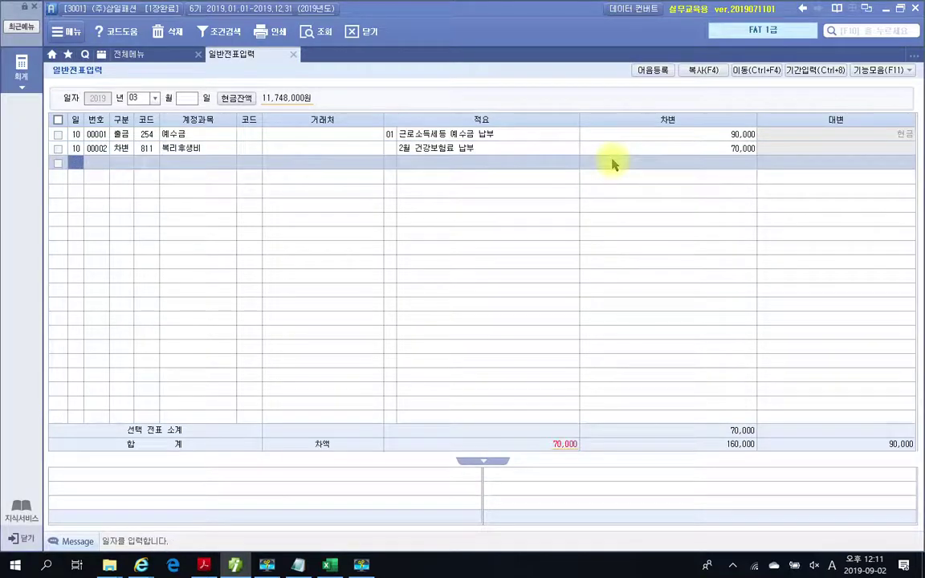
- Add a second debit line (3) for day 10 with the account 예수금 (254)
{"action": "key", "text": "Return"}
{"action": "type", "text": "3"}
{"action": "key", "text": "Return"}
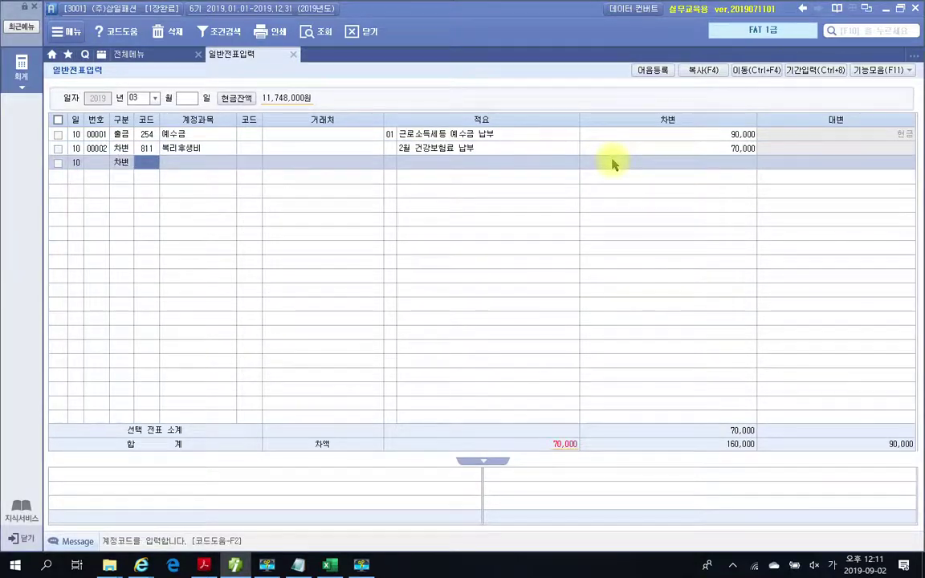
{"action": "type", "text": "예수"}
{"action": "key", "text": "Return"}
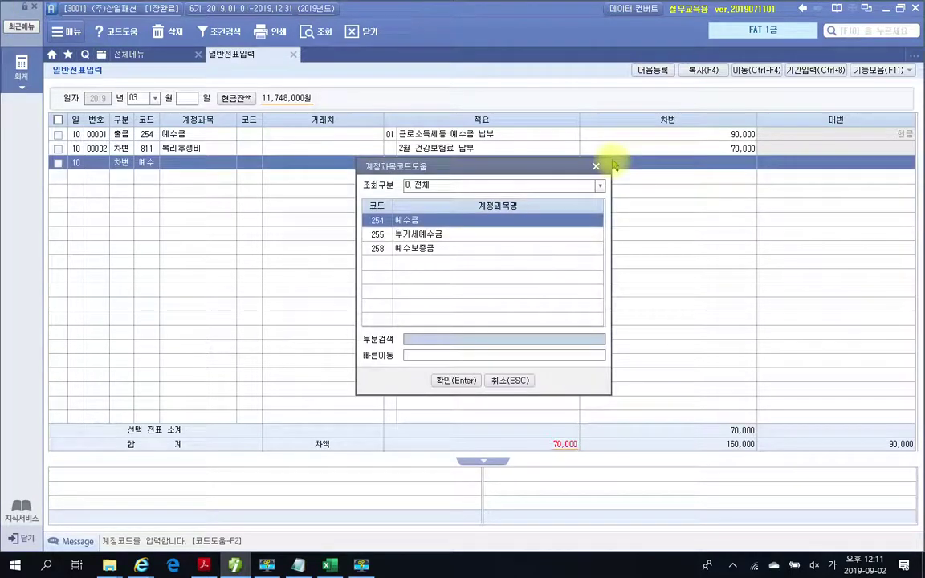
{"action": "key", "text": "Return"}
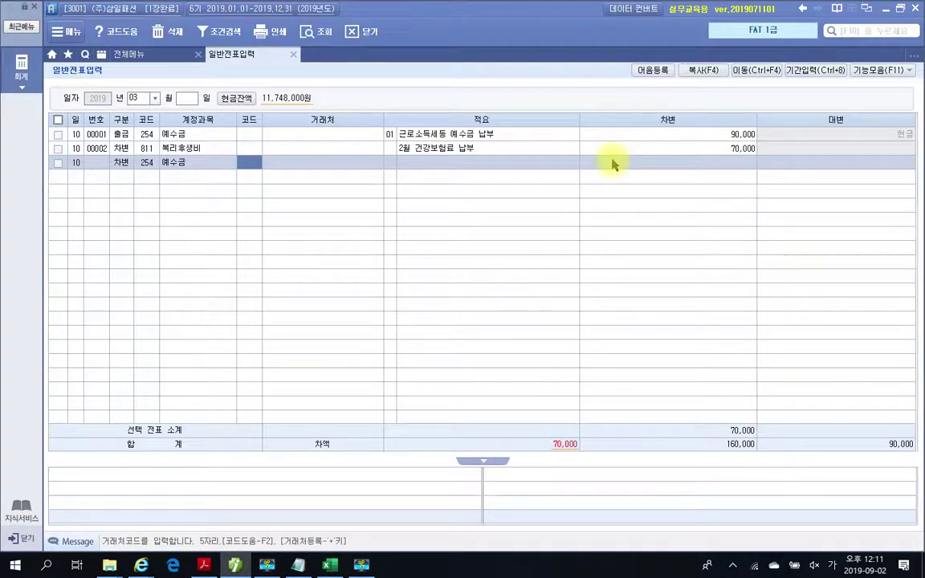
- Leave the 예수금 line's customer blank, reuse the description 2월 건강보험료 납부, and enter a debit of 70,000
{"action": "key", "text": "Return"}
{"action": "key", "text": "Return"}
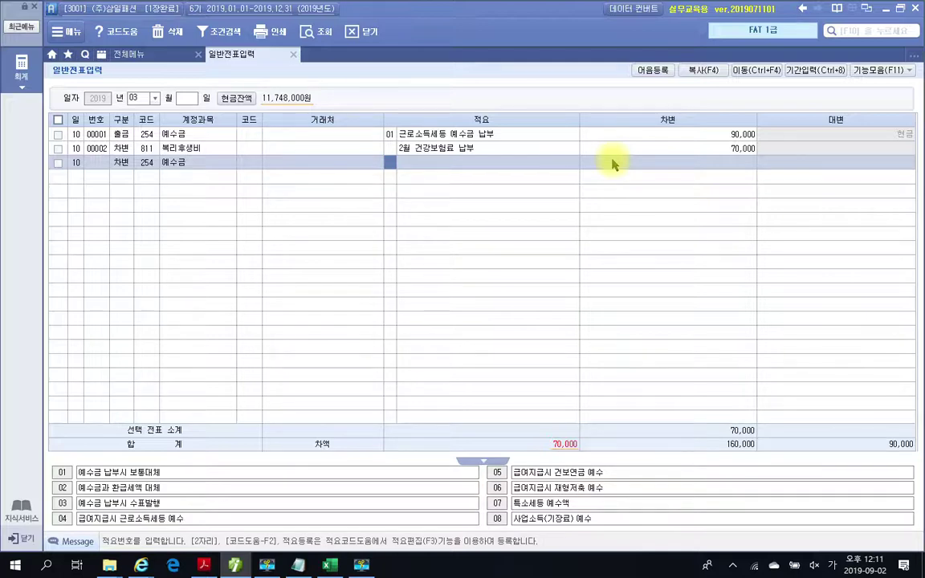
{"action": "key", "text": "Return"}
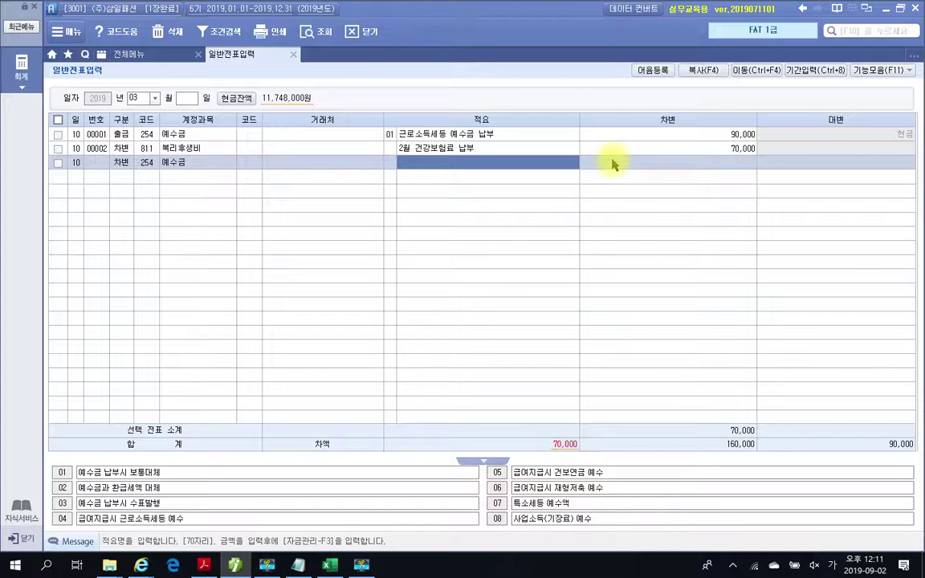
{"action": "key", "text": "Return"}
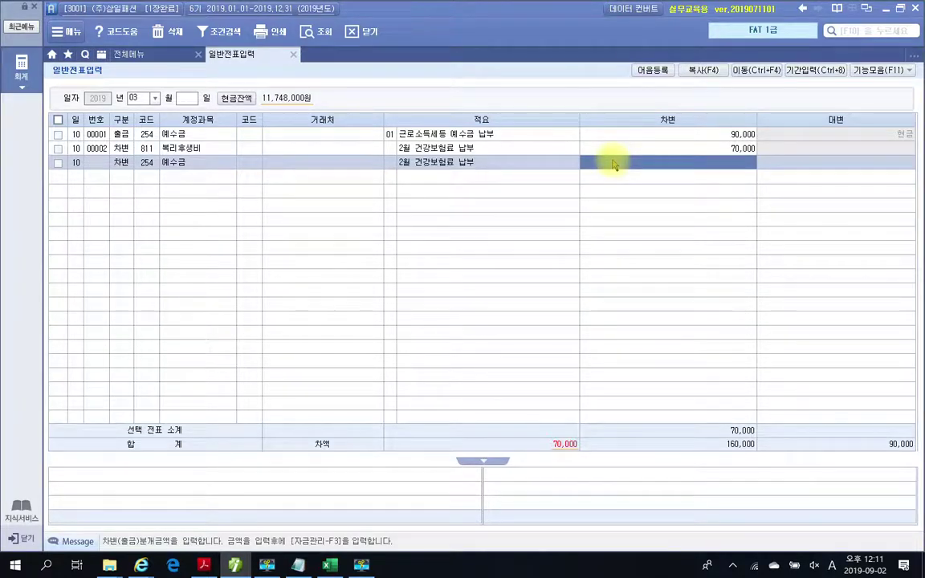
{"action": "type", "text": "700000"}
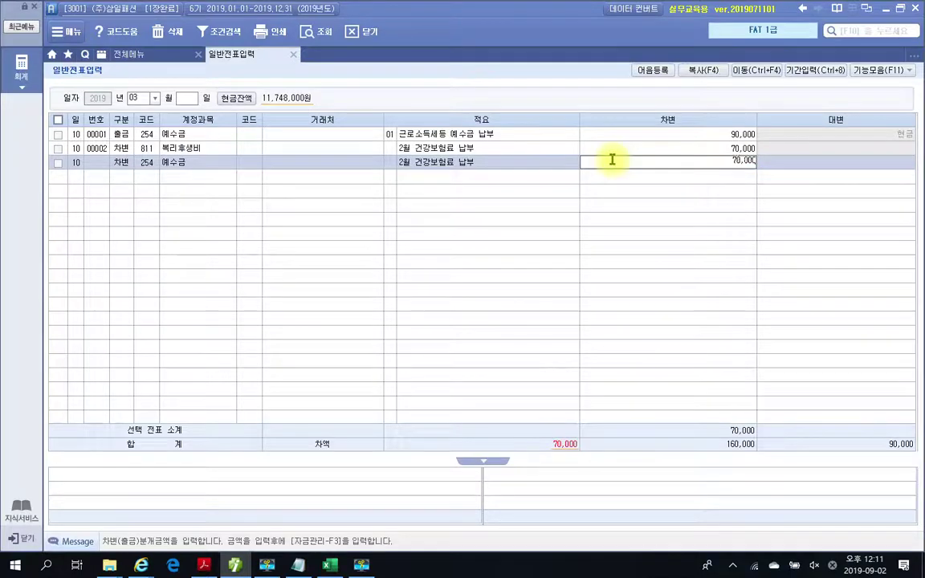
{"action": "key", "text": "Return"}
- Add a line for day 10 with type 대변 (4) and account 보통예금 (103)
{"action": "type", "text": "4"}
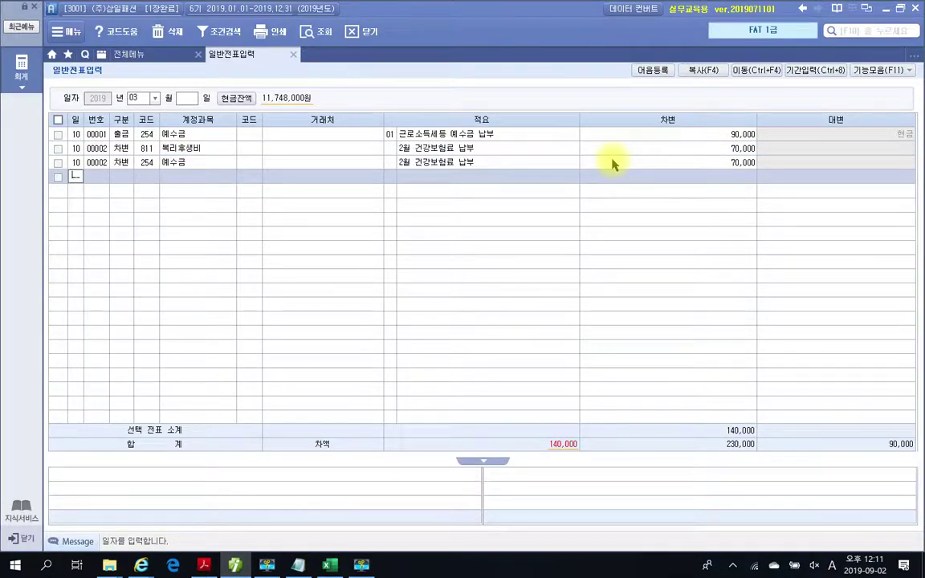
{"action": "type", "text": "0"}
{"action": "key", "text": "Return"}
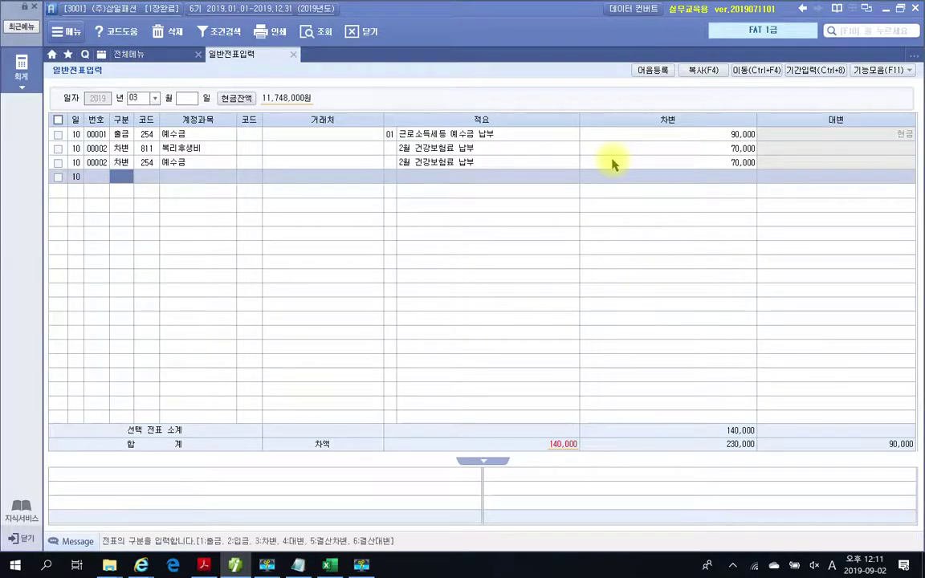
{"action": "type", "text": "4"}
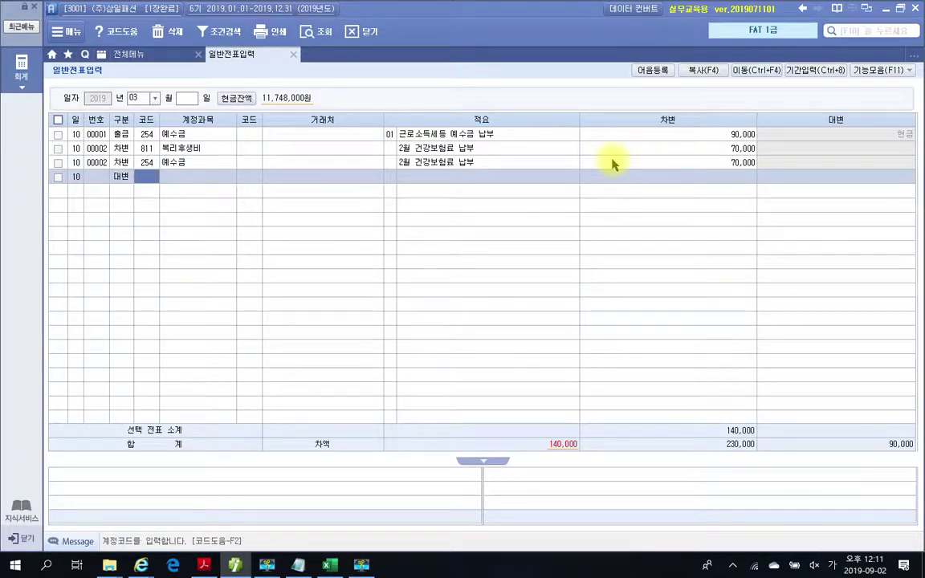
{"action": "type", "text": "103"}
{"action": "key", "text": "Return"}
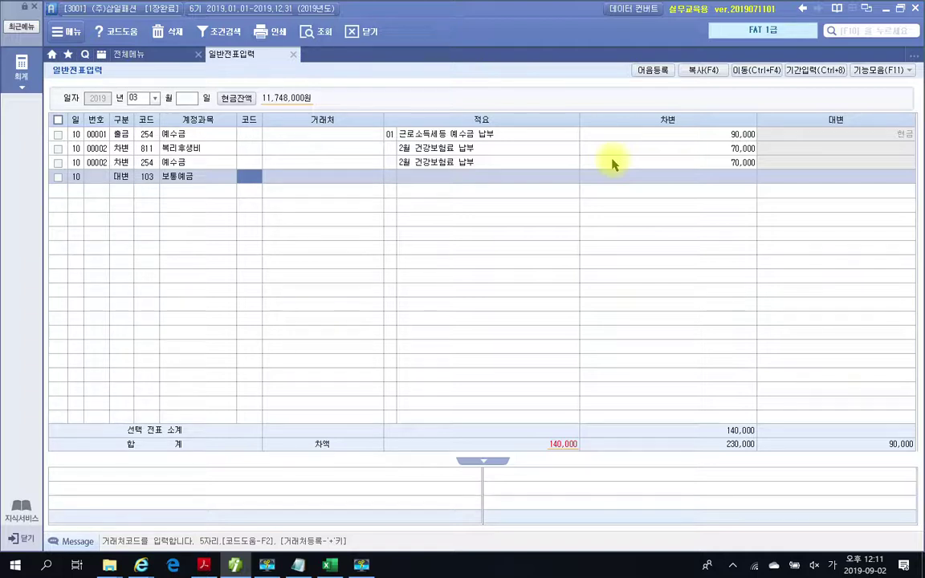
- Set the 보통예금 line's customer to 신한은행(보통), reuse the description 2월 건강보험료 납부, and enter a credit of 140,000
{"action": "type", "text": "신한"}
{"action": "key", "text": "Return"}
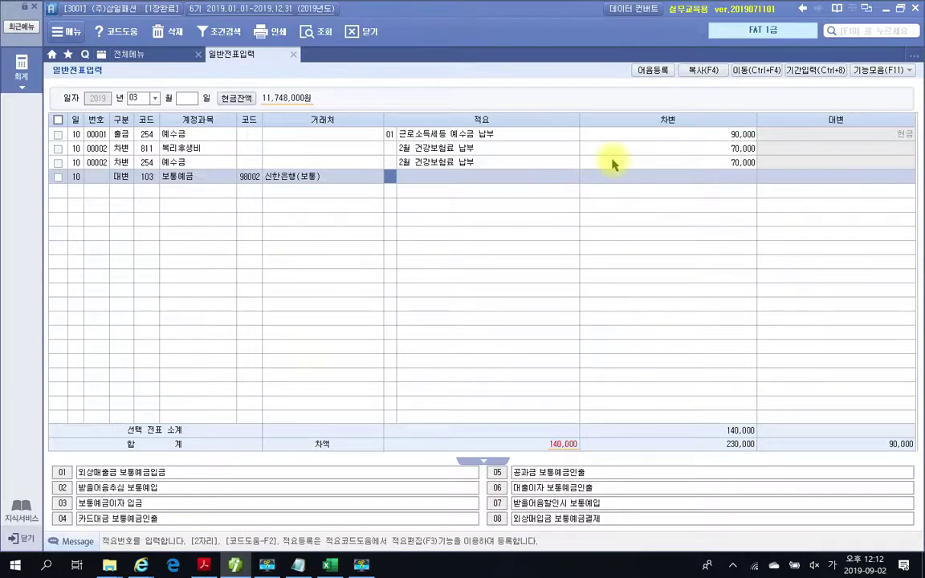
{"action": "key", "text": "Return"}
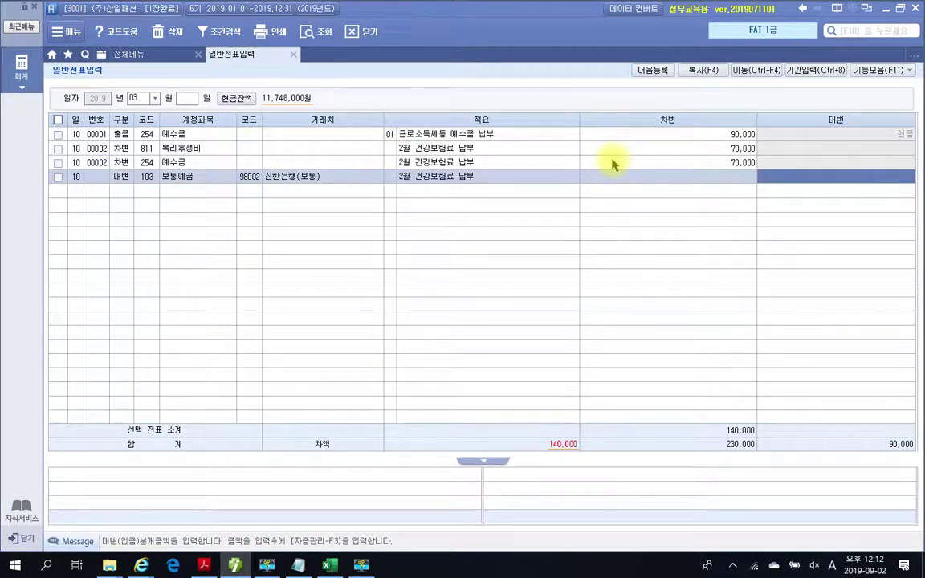
{"action": "type", "text": "1400000"}
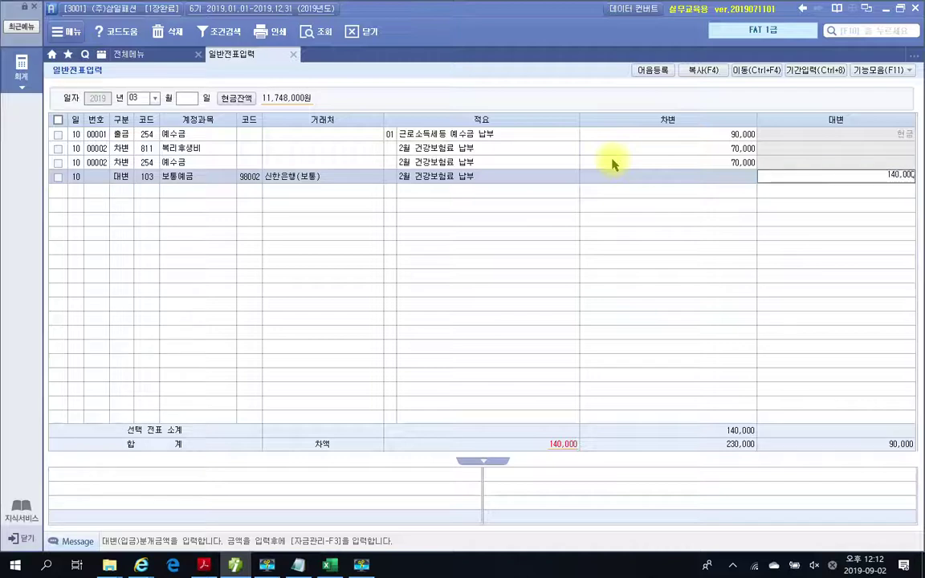
{"action": "key", "text": "Return"}
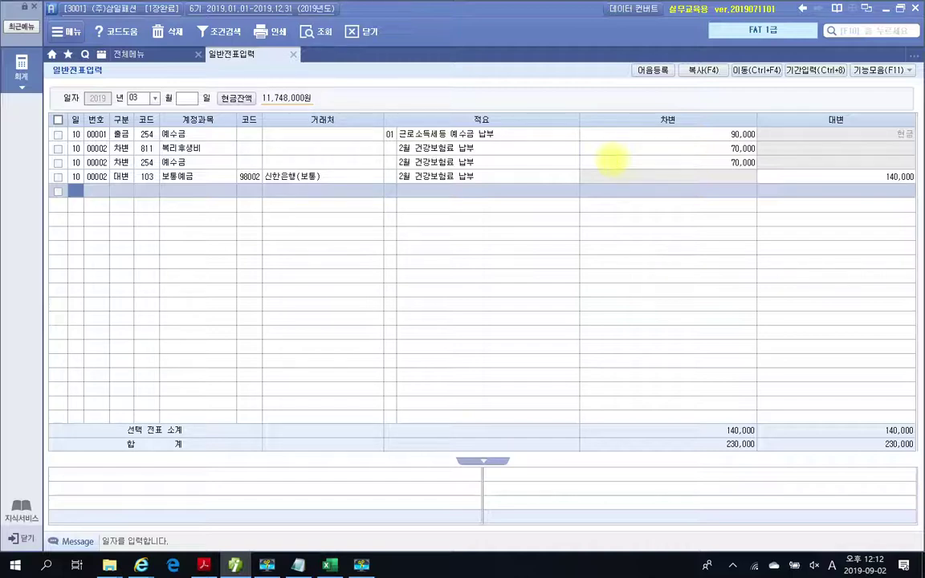
- Review the entered voucher lines, circling and crossing out the 적요 column and circling the 거래처 and 계정과목 columns
{"action": "mouse_move", "coordinate": [454, 212]}
{"action": "left_mouse_down"}
{"action": "mouse_move", "coordinate": [413, 213]}
{"action": "mouse_move", "coordinate": [471, 120]}
{"action": "mouse_move", "coordinate": [483, 210]}
{"action": "left_mouse_up"}
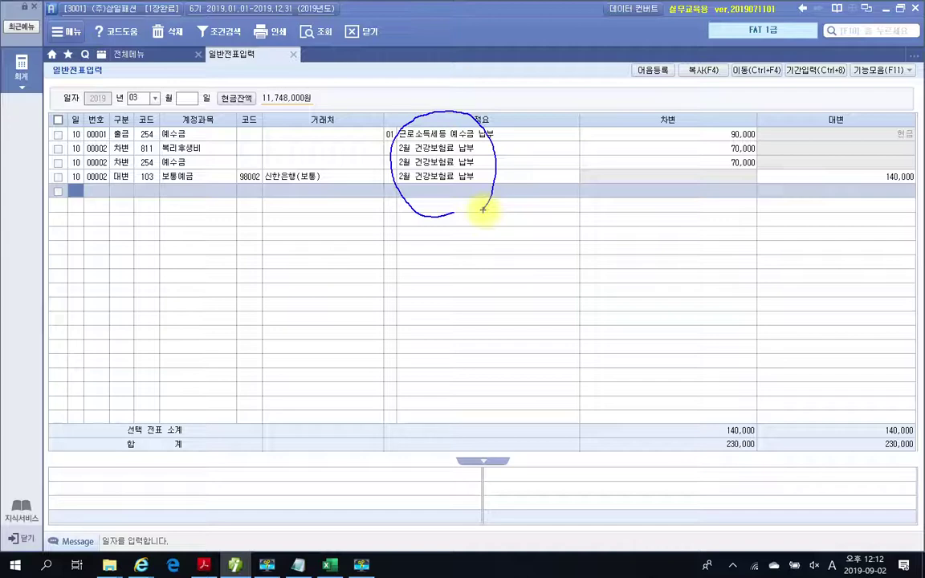
{"action": "mouse_move", "coordinate": [479, 86]}
{"action": "left_mouse_down"}
{"action": "mouse_move", "coordinate": [444, 102]}
{"action": "mouse_move", "coordinate": [470, 97]}
{"action": "left_mouse_up"}
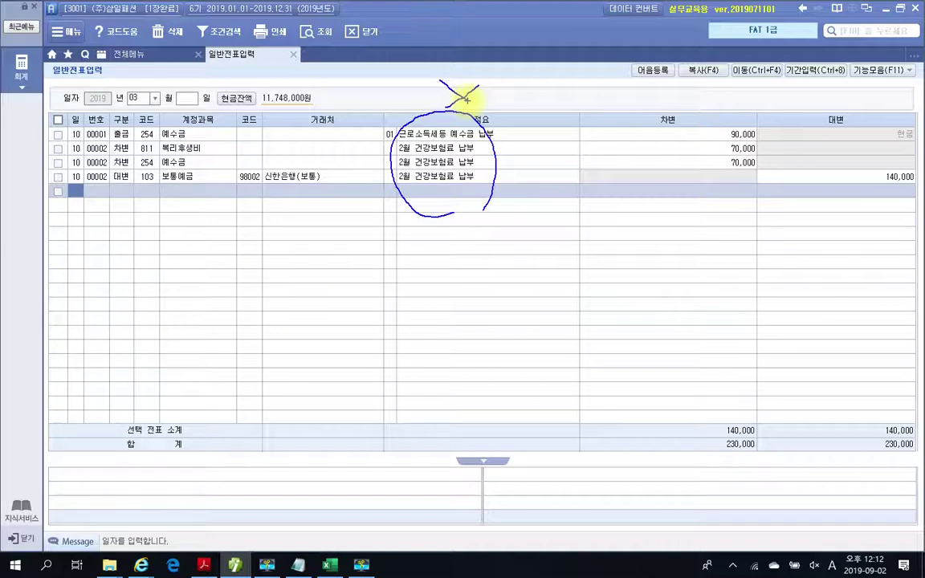
{"action": "left_click_drag", "start_coordinate": [490, 68], "coordinate": [444, 120]}
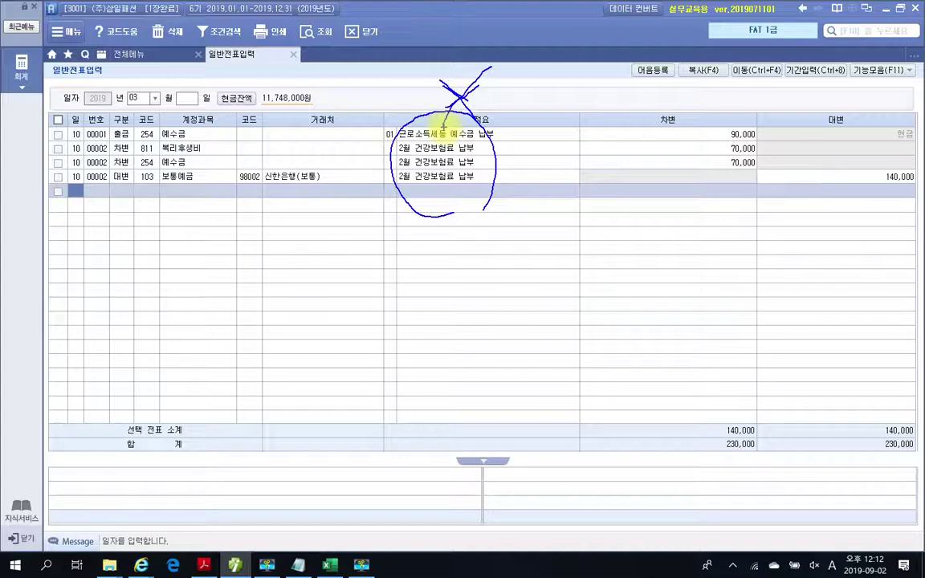
{"action": "mouse_move", "coordinate": [310, 246]}
{"action": "left_mouse_down"}
{"action": "mouse_move", "coordinate": [300, 82]}
{"action": "mouse_move", "coordinate": [321, 279]}
{"action": "left_mouse_up"}
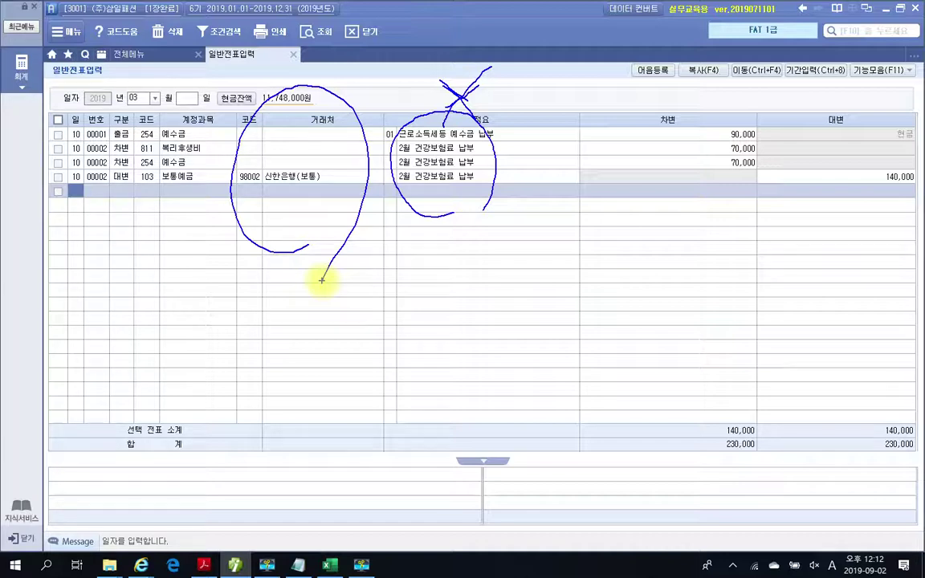
{"action": "mouse_move", "coordinate": [151, 206]}
{"action": "left_mouse_down"}
{"action": "mouse_move", "coordinate": [193, 101]}
{"action": "mouse_move", "coordinate": [185, 216]}
{"action": "mouse_move", "coordinate": [159, 221]}
{"action": "left_mouse_up"}
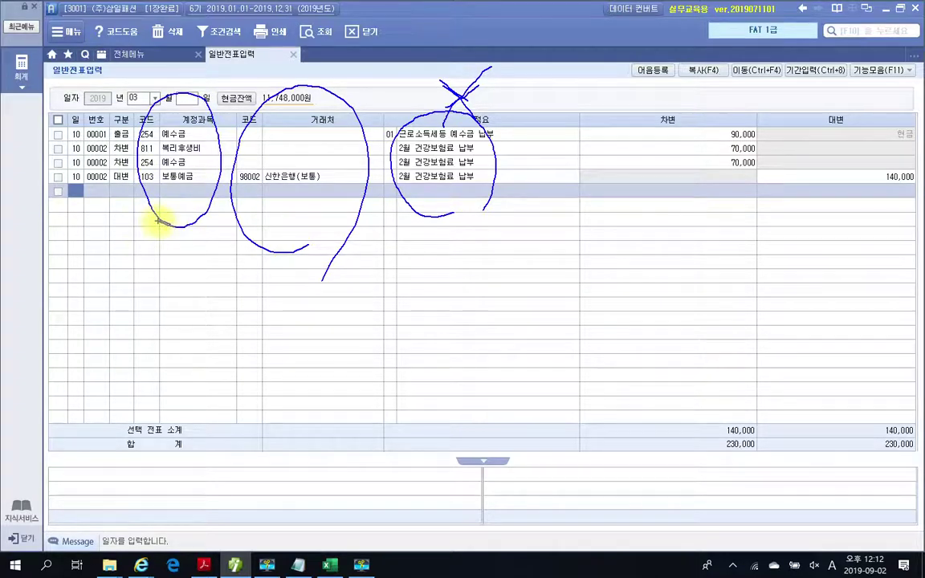
- Circle the 차변, 대변 and 일 columns, mark the key voucher columns from 일 through 대변 again in red, and clear all markings
{"action": "mouse_move", "coordinate": [677, 219]}
{"action": "left_mouse_down"}
{"action": "mouse_move", "coordinate": [657, 128]}
{"action": "mouse_move", "coordinate": [760, 206]}
{"action": "mouse_move", "coordinate": [711, 241]}
{"action": "left_mouse_up"}
{"action": "mouse_move", "coordinate": [867, 229]}
{"action": "left_mouse_down"}
{"action": "mouse_move", "coordinate": [829, 140]}
{"action": "mouse_move", "coordinate": [868, 256]}
{"action": "left_mouse_up"}
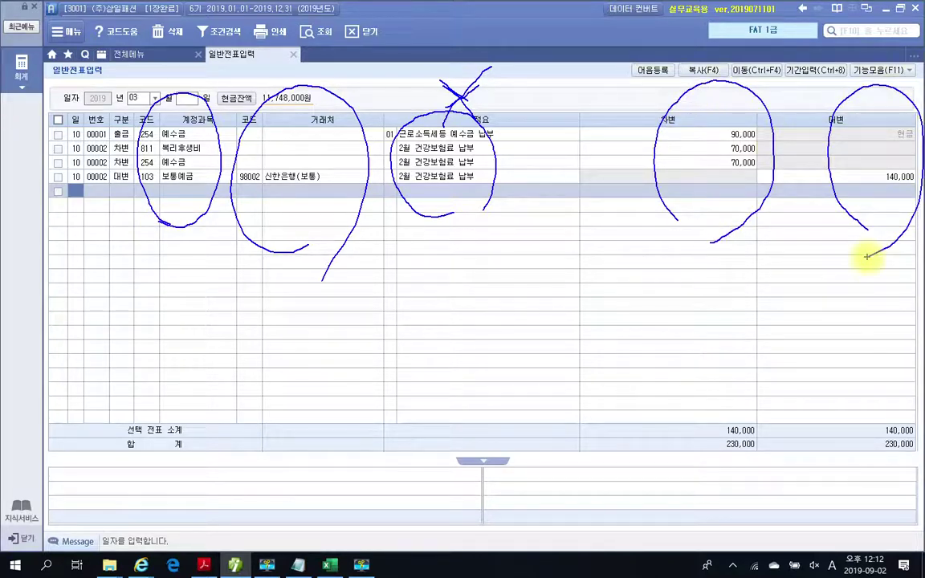
{"action": "mouse_move", "coordinate": [69, 226]}
{"action": "left_mouse_down"}
{"action": "mouse_move", "coordinate": [41, 100]}
{"action": "mouse_move", "coordinate": [87, 222]}
{"action": "mouse_move", "coordinate": [73, 244]}
{"action": "left_mouse_up"}
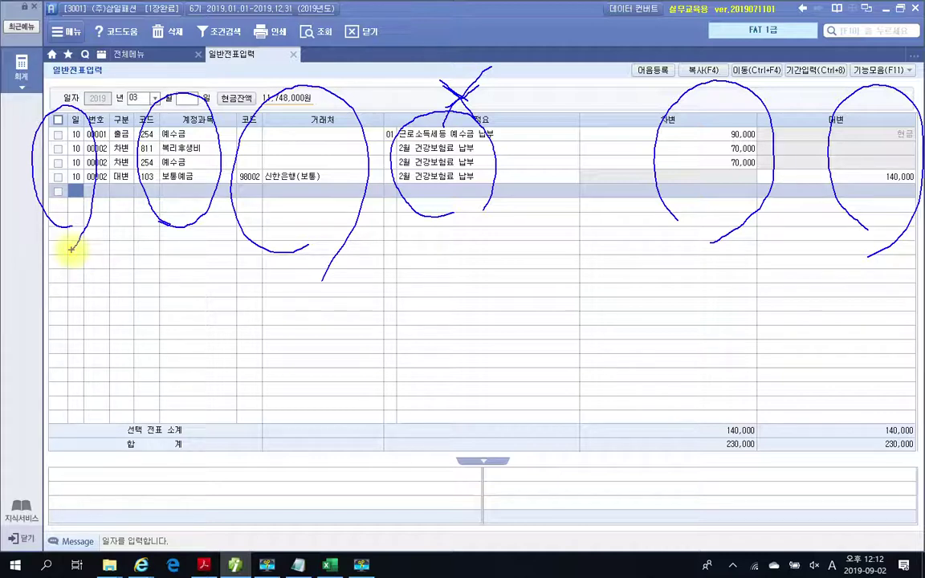
{"action": "mouse_move", "coordinate": [71, 249]}
{"action": "left_mouse_down"}
{"action": "mouse_move", "coordinate": [20, 160]}
{"action": "mouse_move", "coordinate": [79, 233]}
{"action": "mouse_move", "coordinate": [66, 265]}
{"action": "left_mouse_up"}
{"action": "mouse_move", "coordinate": [193, 217]}
{"action": "left_mouse_down"}
{"action": "mouse_move", "coordinate": [121, 165]}
{"action": "mouse_move", "coordinate": [155, 181]}
{"action": "mouse_move", "coordinate": [181, 228]}
{"action": "left_mouse_up"}
{"action": "mouse_move", "coordinate": [120, 217]}
{"action": "left_mouse_down"}
{"action": "mouse_move", "coordinate": [114, 91]}
{"action": "mouse_move", "coordinate": [136, 195]}
{"action": "mouse_move", "coordinate": [131, 228]}
{"action": "left_mouse_up"}
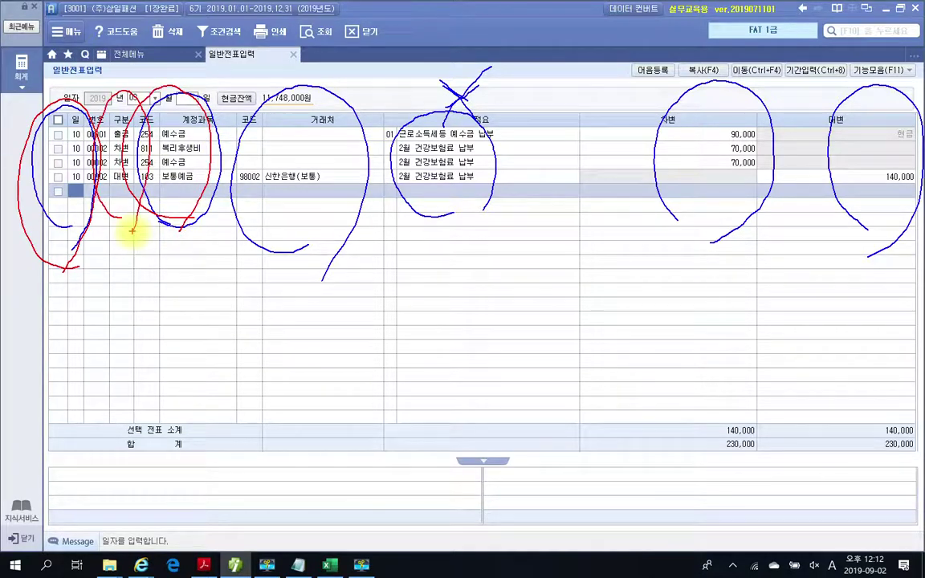
{"action": "mouse_move", "coordinate": [317, 251]}
{"action": "left_mouse_down"}
{"action": "mouse_move", "coordinate": [243, 76]}
{"action": "mouse_move", "coordinate": [326, 227]}
{"action": "left_mouse_up"}
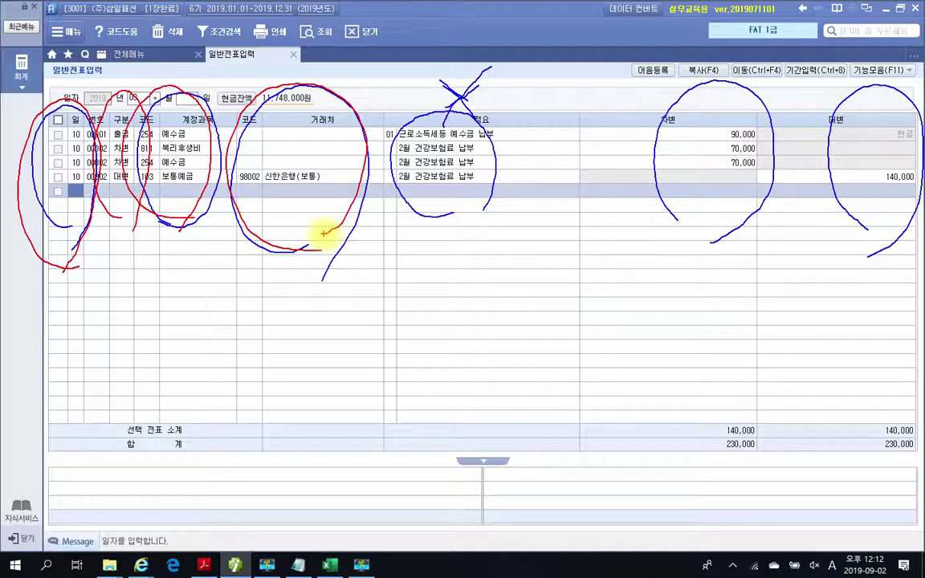
{"action": "mouse_move", "coordinate": [738, 256]}
{"action": "left_mouse_down"}
{"action": "mouse_move", "coordinate": [785, 137]}
{"action": "mouse_move", "coordinate": [737, 258]}
{"action": "left_mouse_up"}
{"action": "mouse_move", "coordinate": [835, 85]}
{"action": "left_mouse_down"}
{"action": "mouse_move", "coordinate": [803, 161]}
{"action": "mouse_move", "coordinate": [874, 291]}
{"action": "left_mouse_up"}
{"action": "key", "text": "Escape"}
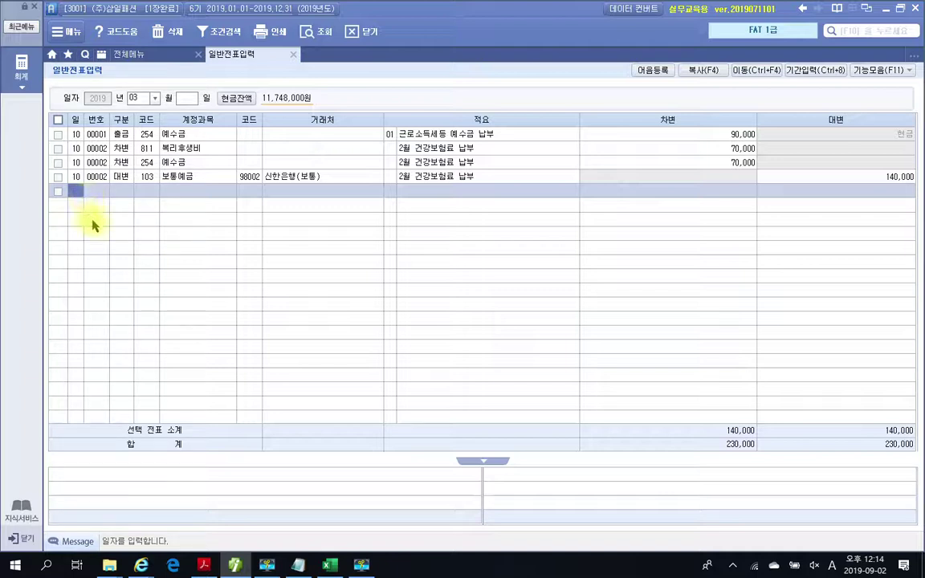
- Switch to the textbook PDF and examine problem 9, 지방소득세 납부, marking its tax base, local income tax amount and cash payment wording
{"action": "left_click", "coordinate": [203, 566]}
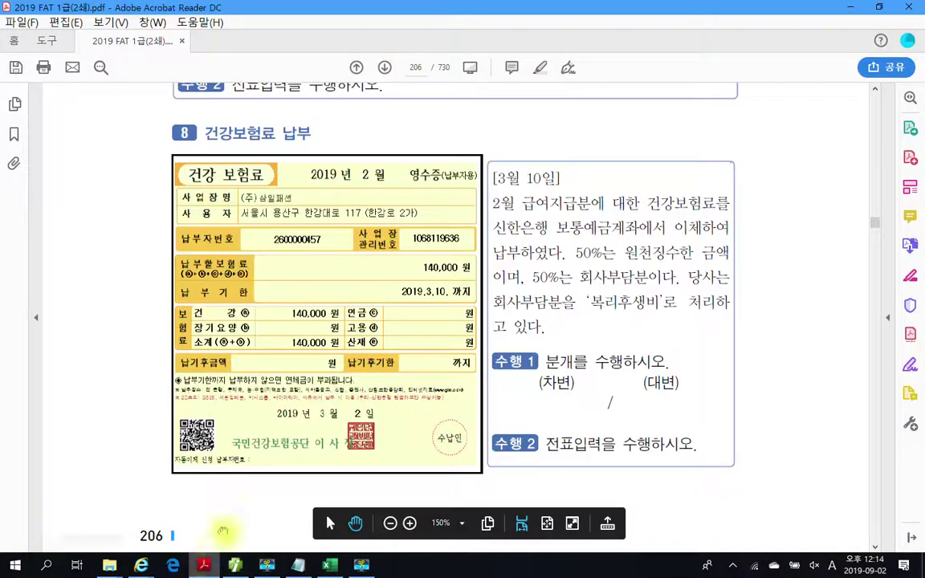
{"action": "scroll", "coordinate": [367, 406], "scroll_direction": "down", "scroll_amount": 3}
{"action": "scroll", "coordinate": [367, 409], "scroll_direction": "down", "scroll_amount": 10}
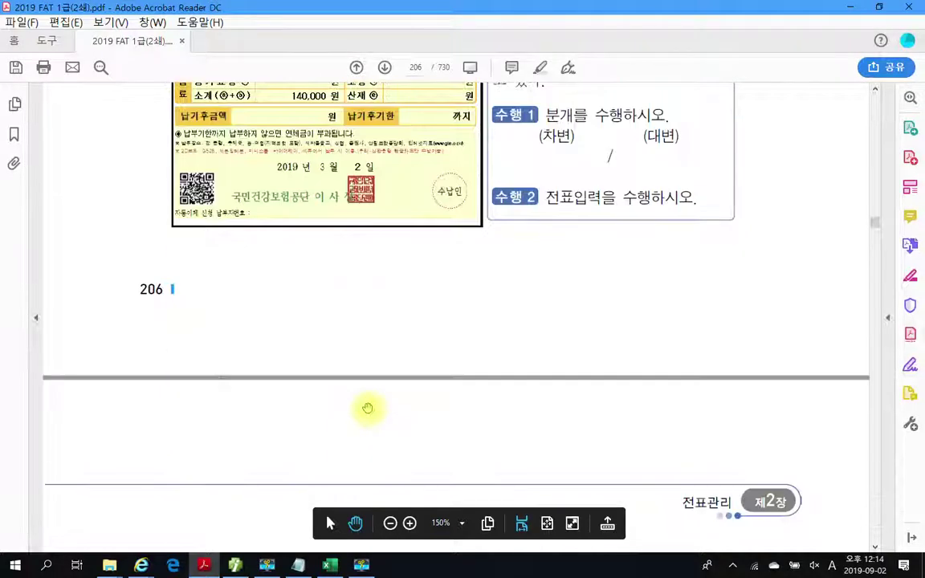
{"action": "scroll", "coordinate": [367, 409], "scroll_direction": "down", "scroll_amount": 4}
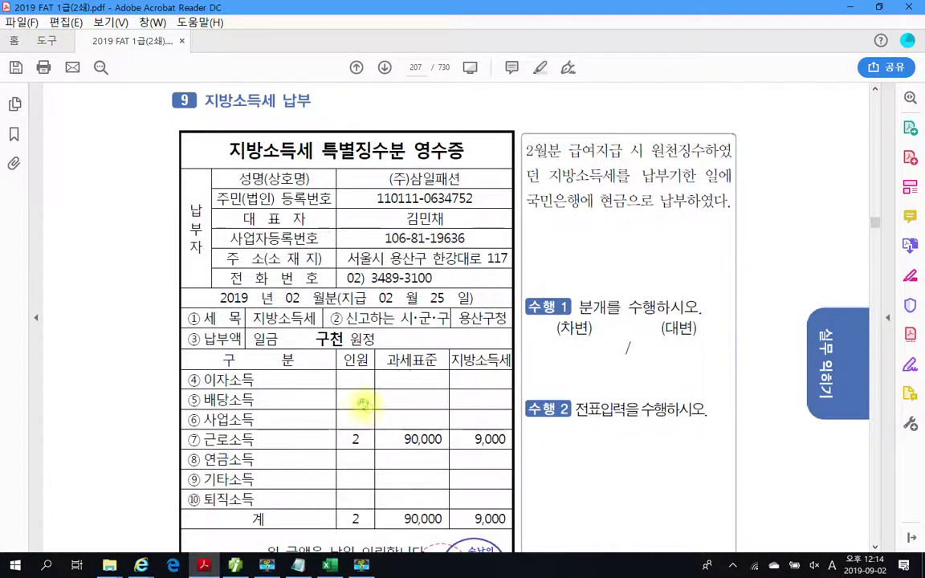
{"action": "left_click_drag", "start_coordinate": [190, 81], "coordinate": [336, 115]}
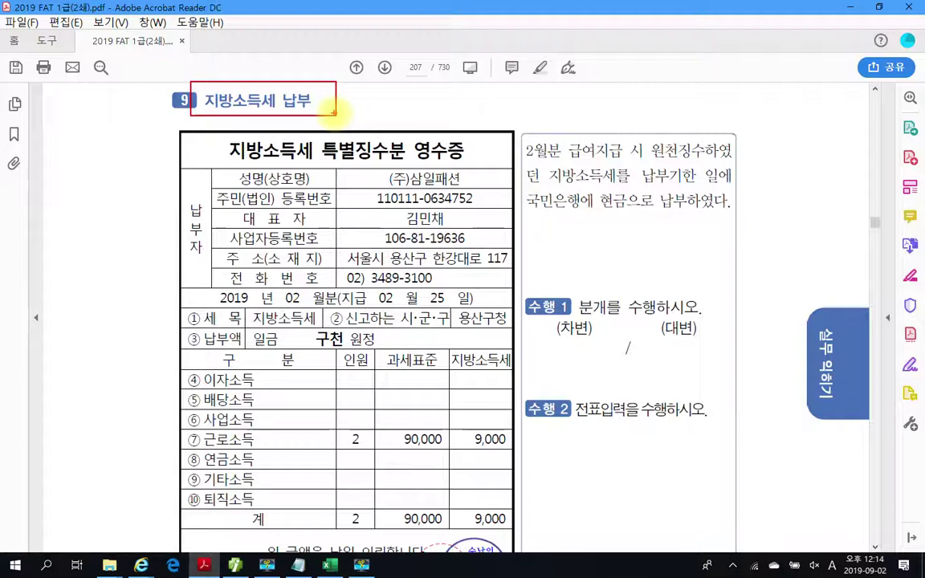
{"action": "left_click_drag", "start_coordinate": [402, 351], "coordinate": [434, 384]}
{"action": "left_click_drag", "start_coordinate": [410, 438], "coordinate": [426, 462]}
{"action": "mouse_move", "coordinate": [454, 376]}
{"action": "left_mouse_down"}
{"action": "mouse_move", "coordinate": [504, 378]}
{"action": "mouse_move", "coordinate": [475, 459]}
{"action": "mouse_move", "coordinate": [466, 454]}
{"action": "mouse_move", "coordinate": [482, 474]}
{"action": "mouse_move", "coordinate": [530, 438]}
{"action": "left_mouse_up"}
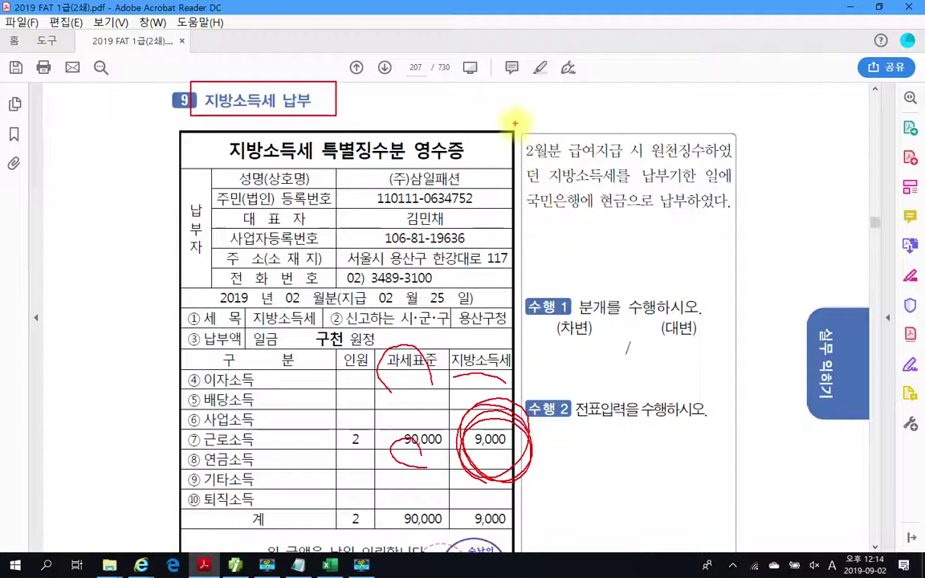
{"action": "mouse_move", "coordinate": [514, 123]}
{"action": "left_mouse_down"}
{"action": "mouse_move", "coordinate": [739, 229]}
{"action": "mouse_move", "coordinate": [773, 229]}
{"action": "left_mouse_up"}
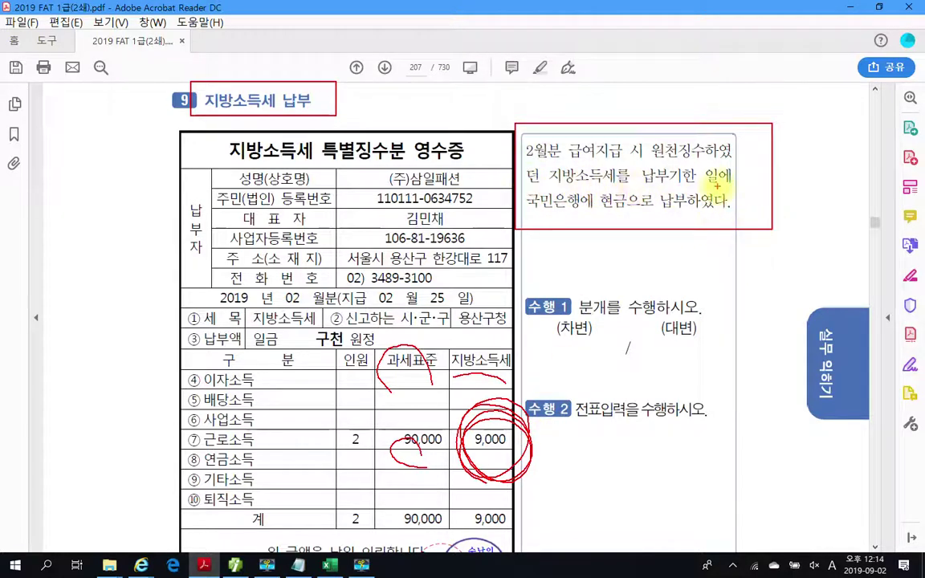
{"action": "mouse_move", "coordinate": [530, 193]}
{"action": "left_mouse_down"}
{"action": "mouse_move", "coordinate": [546, 211]}
{"action": "mouse_move", "coordinate": [647, 204]}
{"action": "mouse_move", "coordinate": [522, 202]}
{"action": "left_mouse_up"}
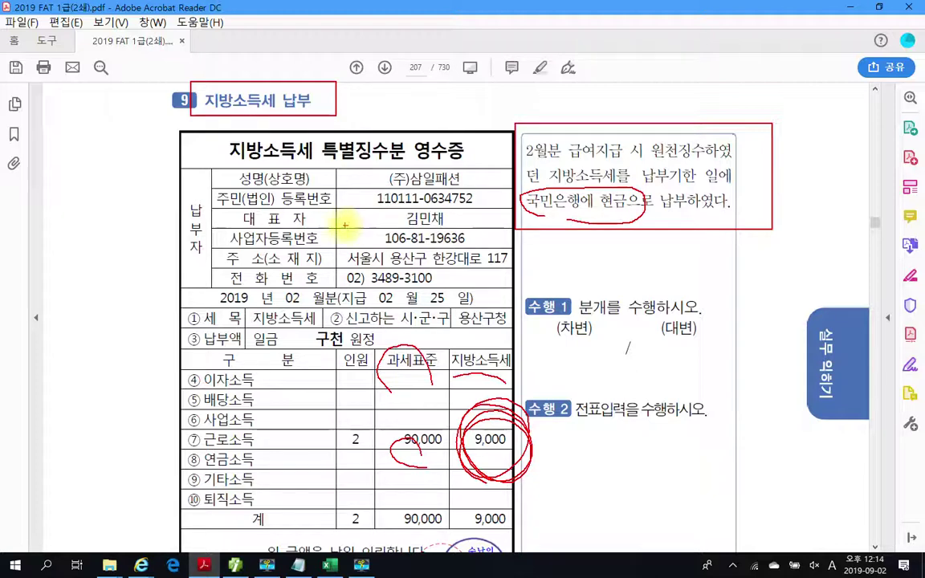
{"action": "key", "text": "Escape"}
- Handwrite problem 9's journal entry as 예수금 / 현금, clear it, and check the payment date on the receipt
{"action": "scroll", "coordinate": [625, 427], "scroll_direction": "down", "scroll_amount": 3}
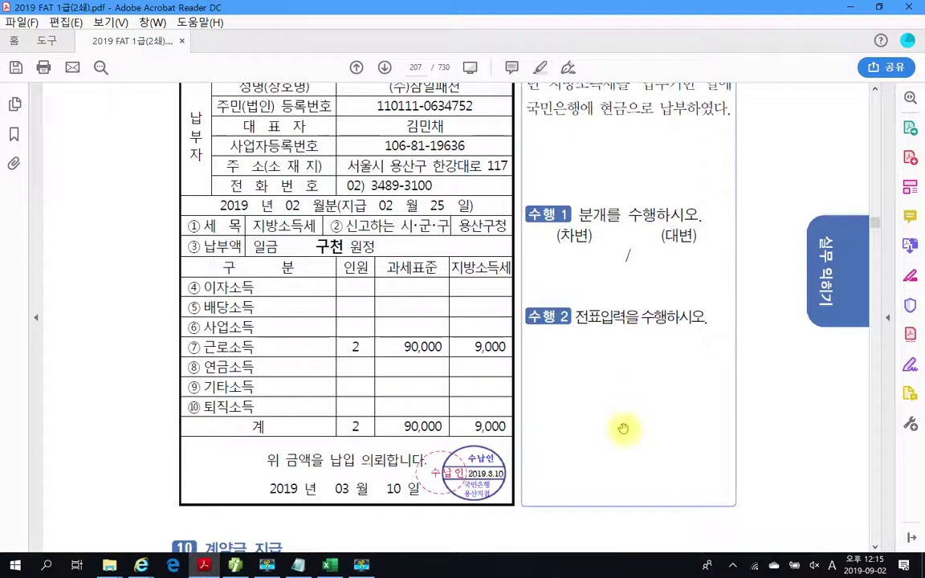
{"action": "mouse_move", "coordinate": [427, 215]}
{"action": "left_mouse_down"}
{"action": "mouse_move", "coordinate": [482, 233]}
{"action": "mouse_move", "coordinate": [829, 286]}
{"action": "left_mouse_up"}
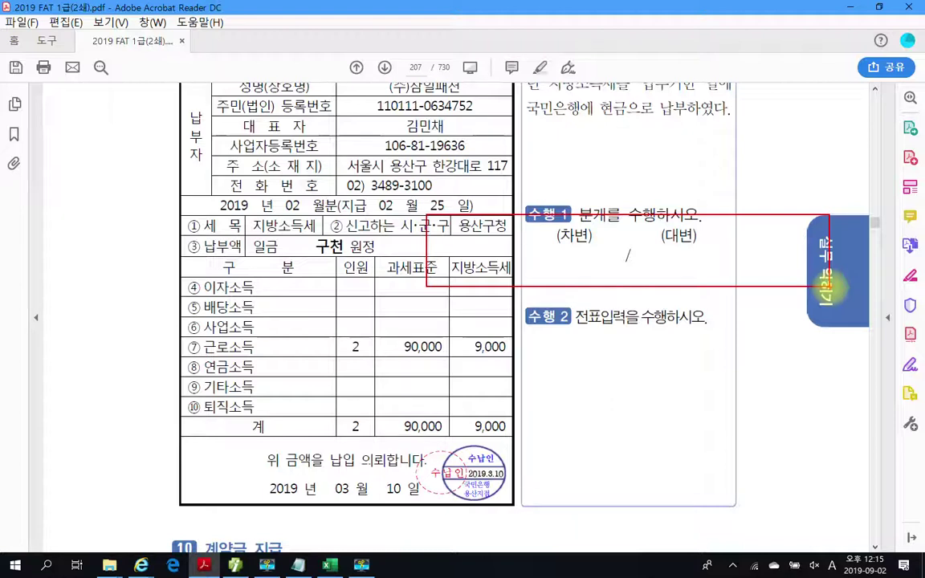
{"action": "mouse_move", "coordinate": [509, 233]}
{"action": "left_mouse_down"}
{"action": "mouse_move", "coordinate": [506, 243]}
{"action": "mouse_move", "coordinate": [520, 247]}
{"action": "mouse_move", "coordinate": [578, 250]}
{"action": "mouse_move", "coordinate": [565, 274]}
{"action": "mouse_move", "coordinate": [576, 280]}
{"action": "mouse_move", "coordinate": [666, 241]}
{"action": "mouse_move", "coordinate": [699, 271]}
{"action": "mouse_move", "coordinate": [725, 256]}
{"action": "mouse_move", "coordinate": [714, 277]}
{"action": "mouse_move", "coordinate": [745, 276]}
{"action": "left_mouse_up"}
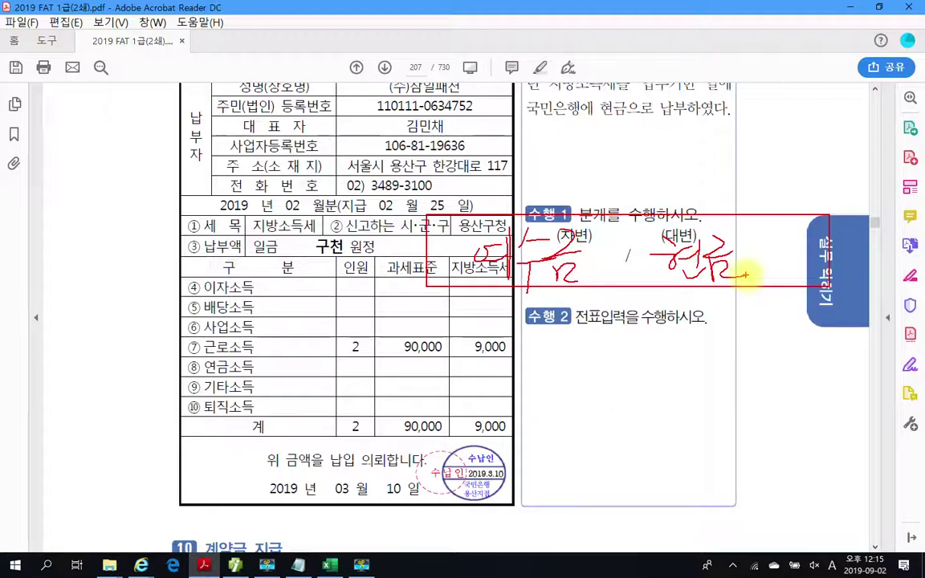
{"action": "key", "text": "Escape"}
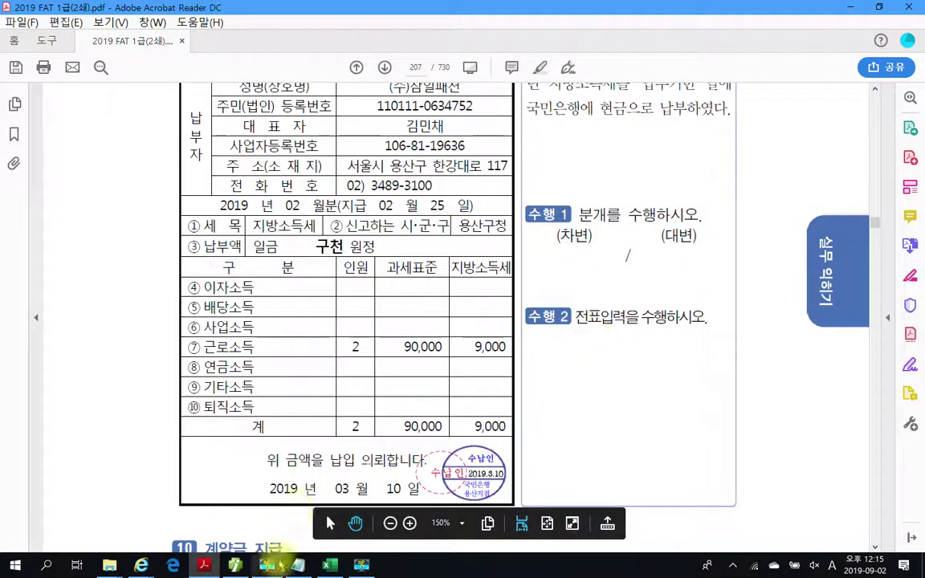
{"action": "scroll", "coordinate": [374, 394], "scroll_direction": "up", "scroll_amount": 1}
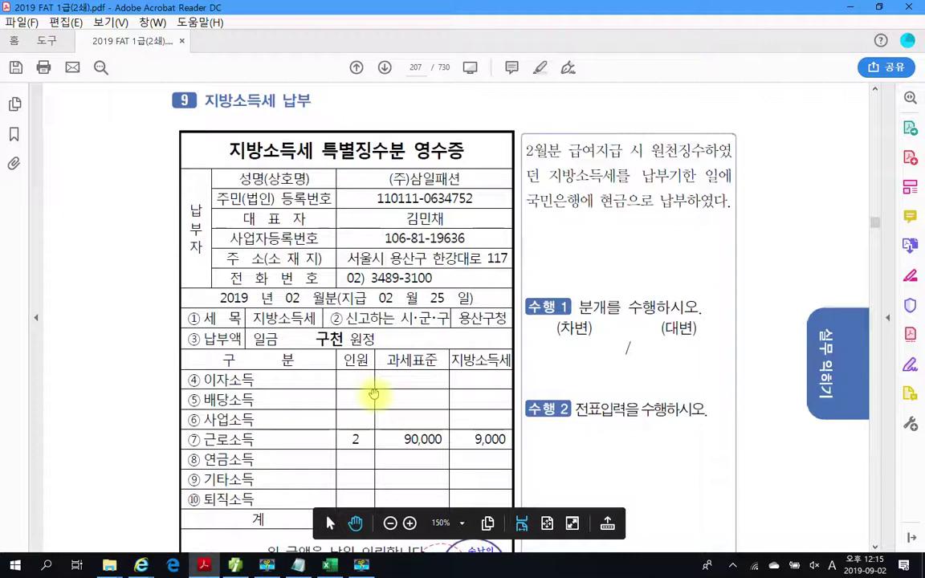
{"action": "scroll", "coordinate": [374, 394], "scroll_direction": "down", "scroll_amount": 3}
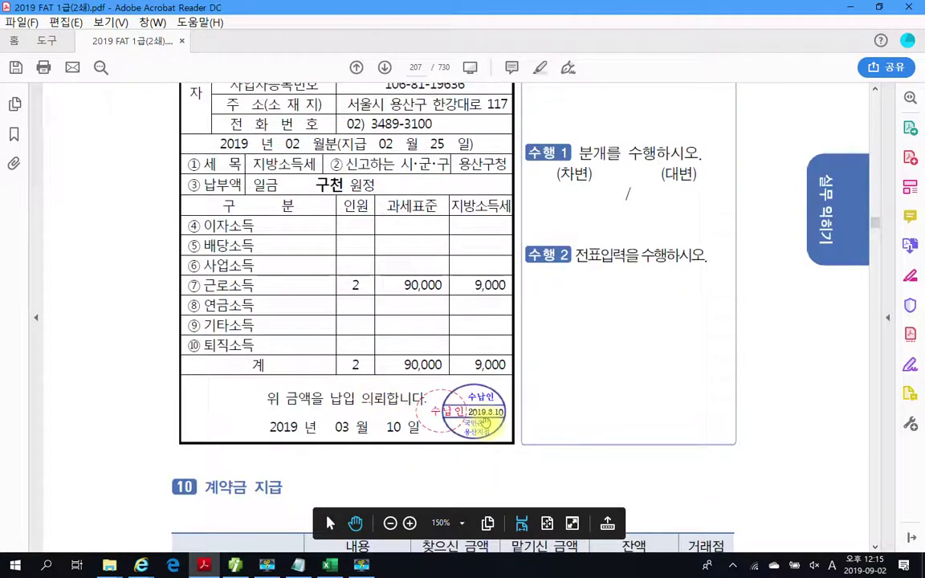
- Switch to SmartA and add a voucher line for day 10 with type 출금 (1) and account 예수금 (254)
{"action": "left_click", "coordinate": [235, 566]}
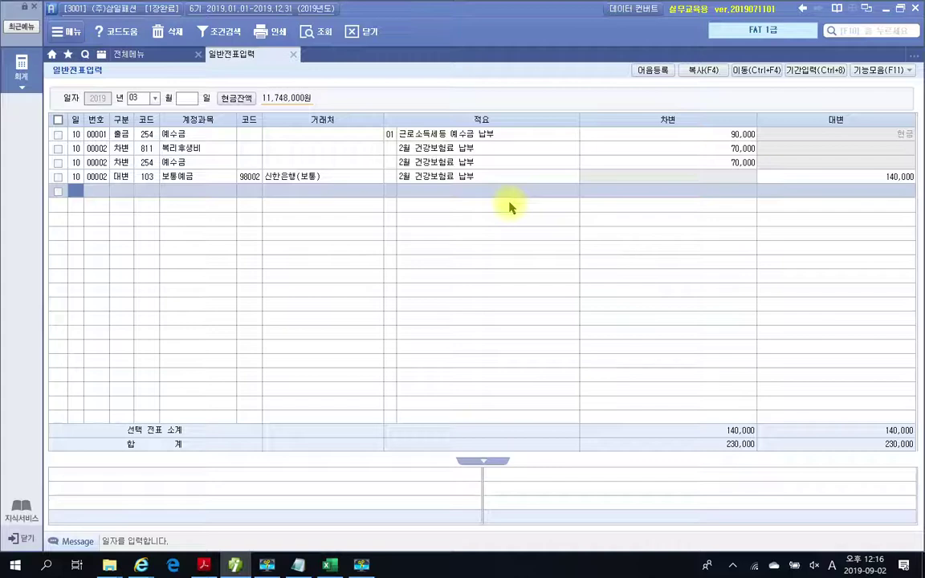
{"action": "type", "text": "10"}
{"action": "key", "text": "Return"}
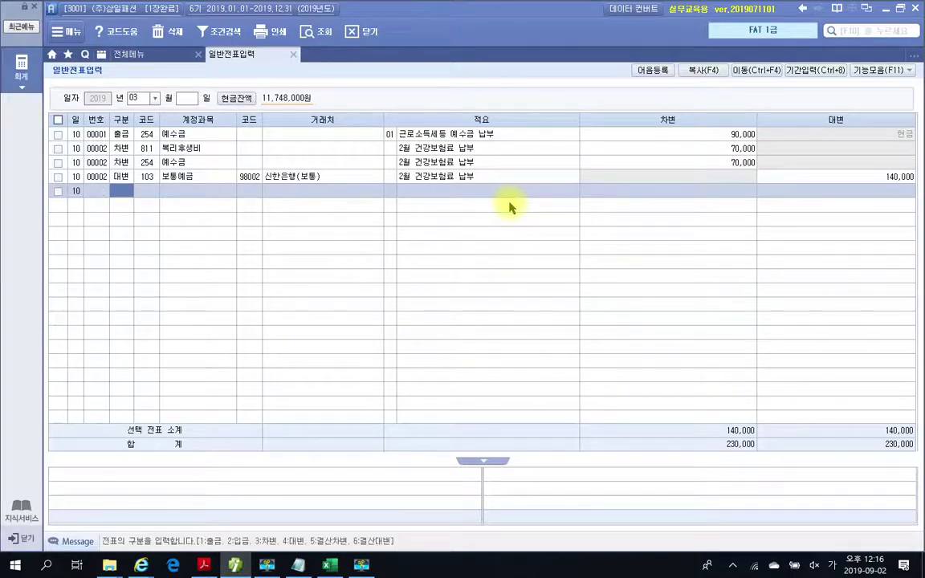
{"action": "type", "text": "1"}
{"action": "key", "text": "Return"}
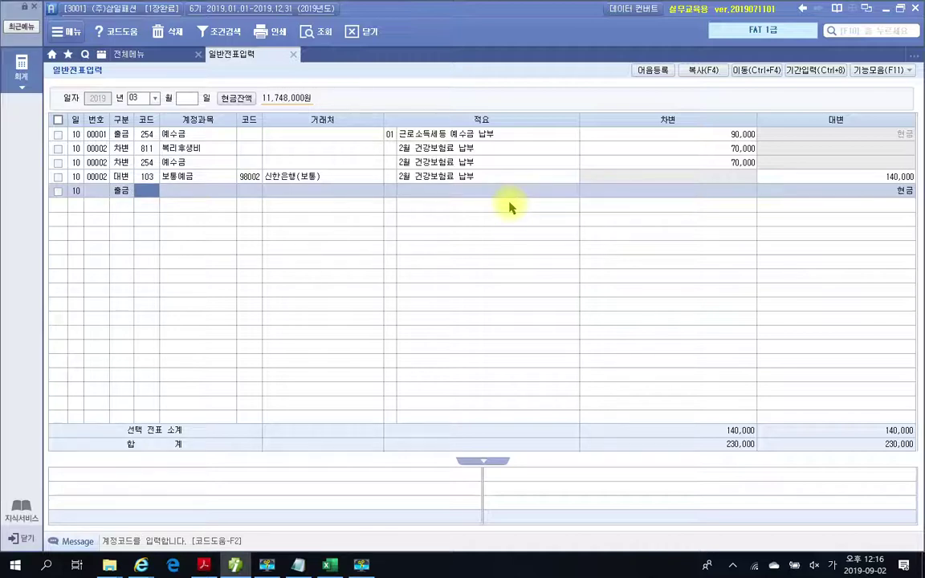
{"action": "type", "text": "254"}
{"action": "key", "text": "Return"}
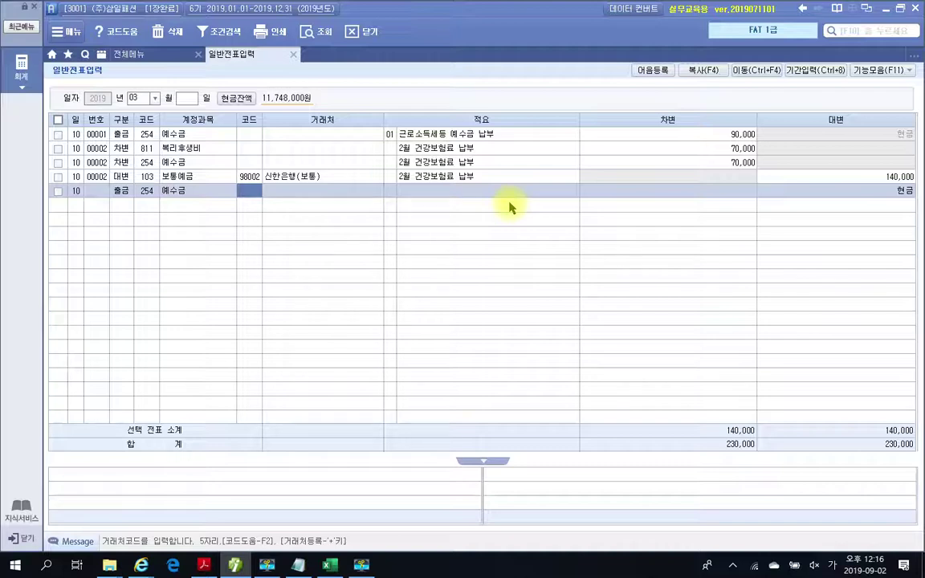
- Leave the new 예수금 line's customer blank, set description 01 근로소득세등 예수금 납부, and enter a debit of 9,000
{"action": "key", "text": "Return"}
{"action": "key", "text": "Return"}
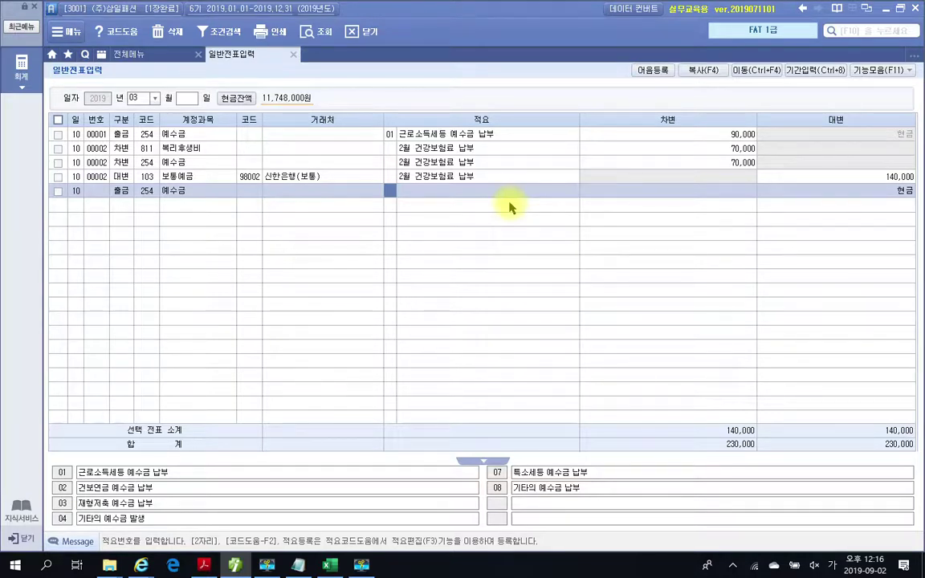
{"action": "type", "text": "1"}
{"action": "key", "text": "Return"}
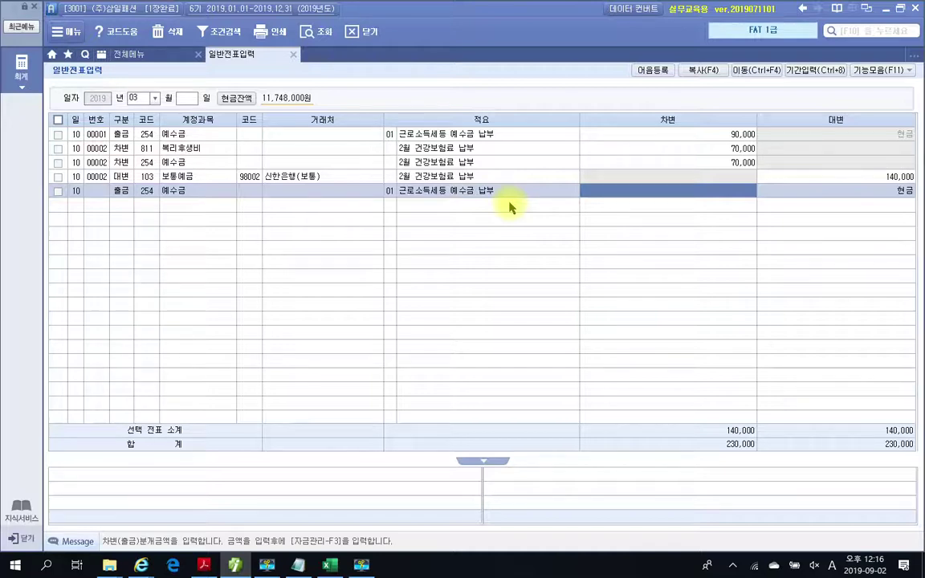
{"action": "type", "text": "9000000"}
{"action": "key", "text": "BackSpace"}
{"action": "key", "text": "BackSpace"}
{"action": "key", "text": "BackSpace"}
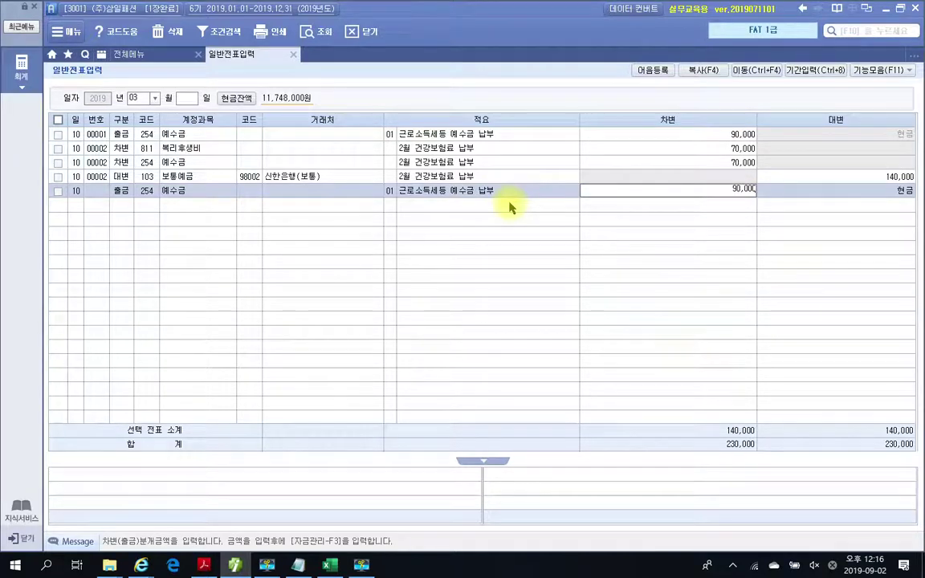
{"action": "key", "text": "Return"}
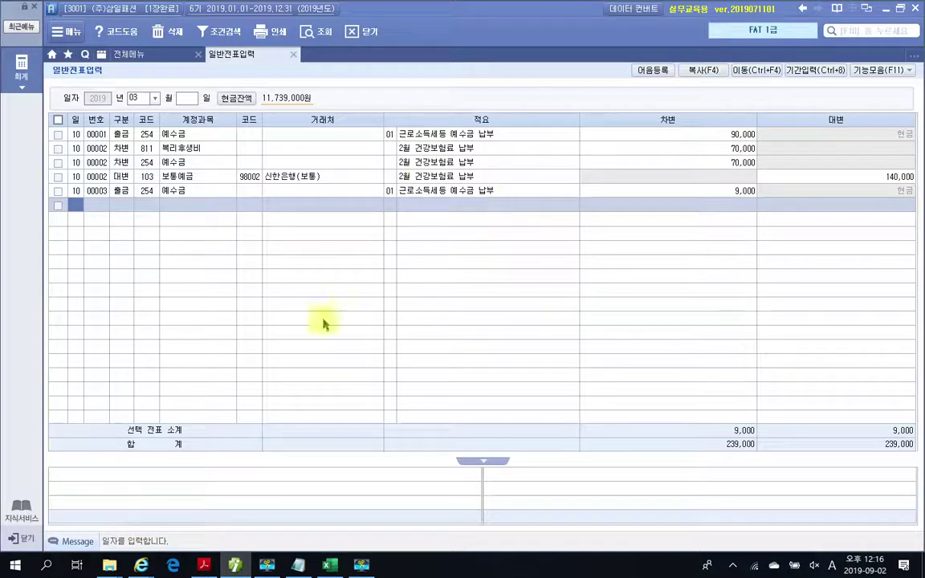
- Switch to the textbook PDF and examine problem 10, 계약금 지급, marking the bank transaction's payee and withdrawal amount before clearing the marks
{"action": "left_click", "coordinate": [210, 567]}
{"action": "scroll", "coordinate": [342, 436], "scroll_direction": "down", "scroll_amount": 10}
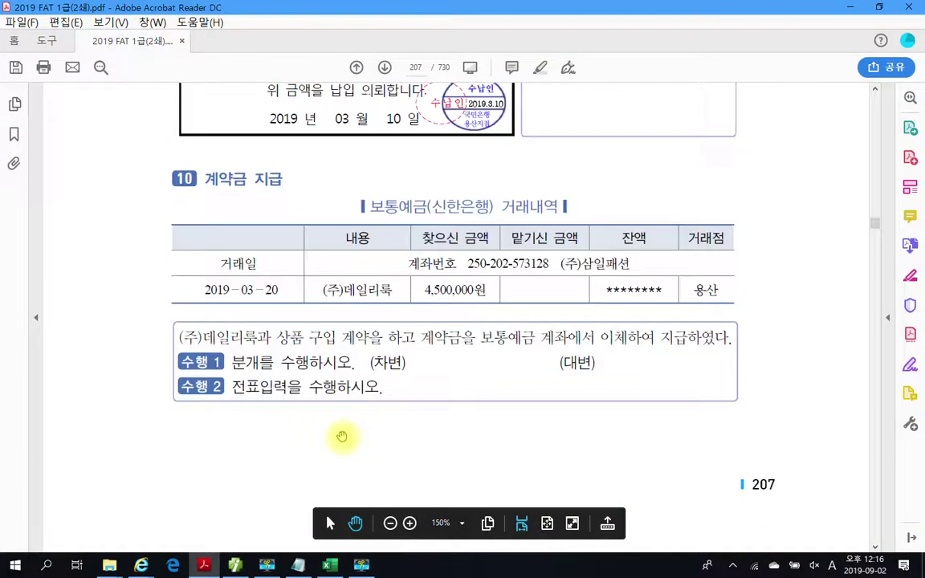
{"action": "left_click_drag", "start_coordinate": [131, 189], "coordinate": [866, 314]}
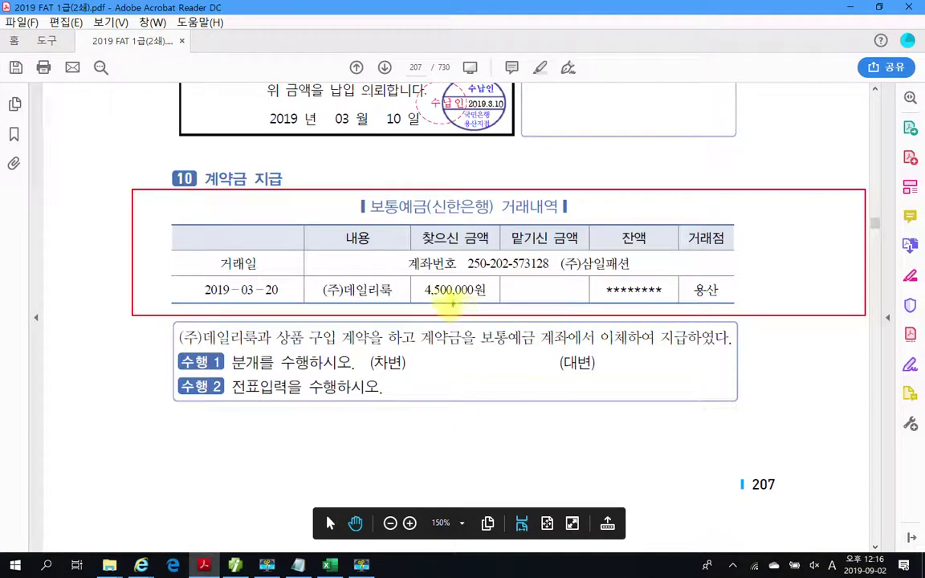
{"action": "left_click_drag", "start_coordinate": [419, 279], "coordinate": [493, 302]}
{"action": "mouse_move", "coordinate": [384, 281]}
{"action": "left_mouse_down"}
{"action": "mouse_move", "coordinate": [337, 294]}
{"action": "mouse_move", "coordinate": [369, 272]}
{"action": "mouse_move", "coordinate": [398, 287]}
{"action": "left_mouse_up"}
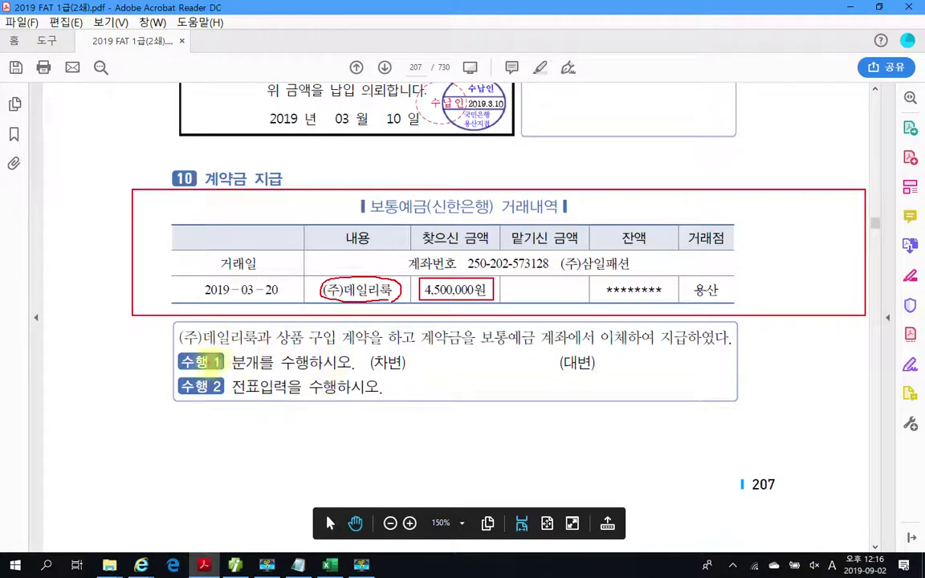
{"action": "mouse_move", "coordinate": [153, 379]}
{"action": "left_mouse_down"}
{"action": "mouse_move", "coordinate": [242, 390]}
{"action": "mouse_move", "coordinate": [761, 397]}
{"action": "left_mouse_up"}
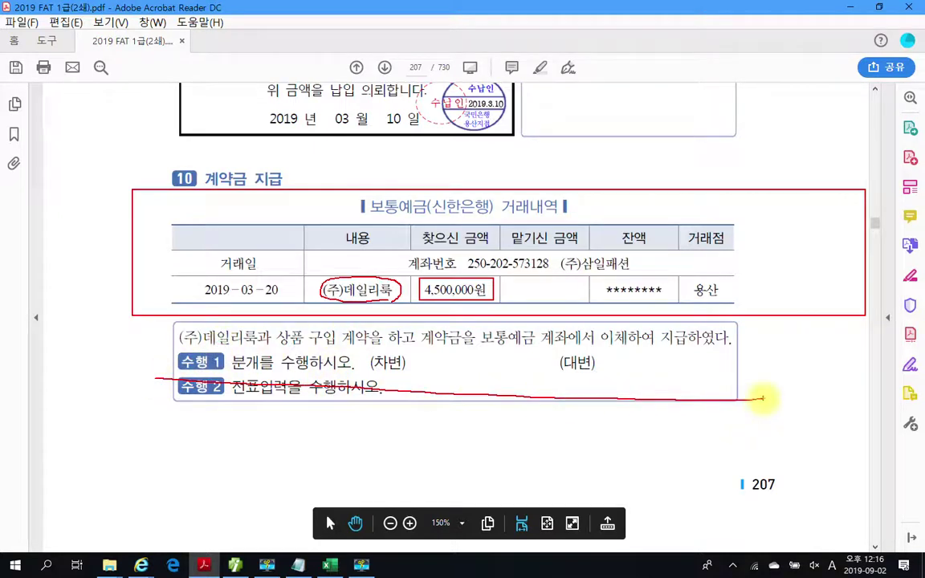
{"action": "key", "text": "Escape"}
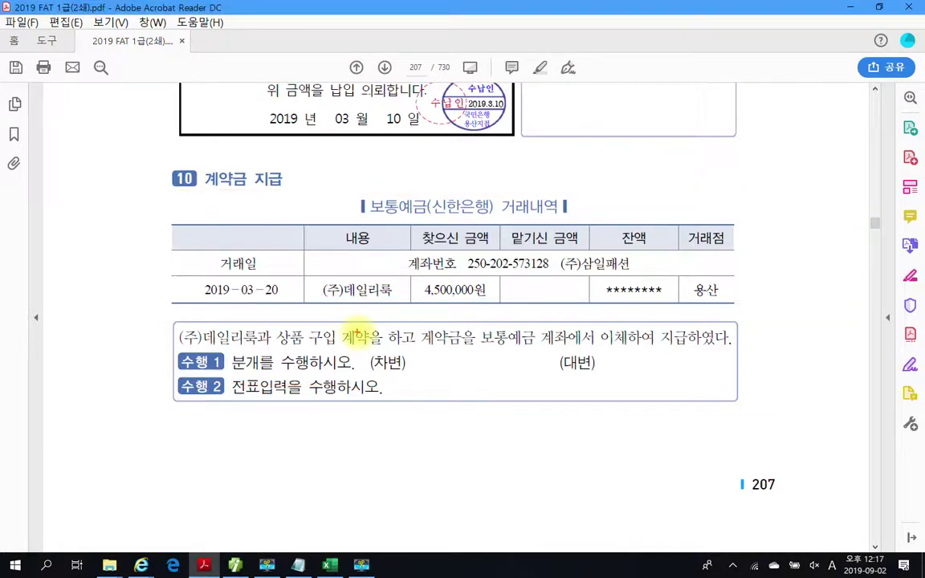
- Handwrite problem 10's journal entry with debit 선급금 (데일리) and an arrow from 보통예금 to the credit side, and clear the marks
{"action": "left_click_drag", "start_coordinate": [696, 325], "coordinate": [689, 351]}
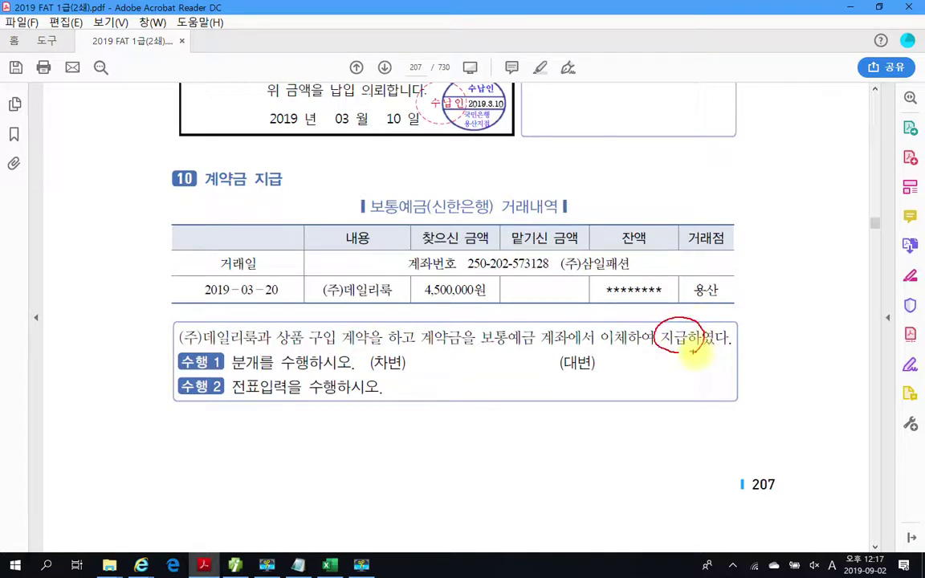
{"action": "mouse_move", "coordinate": [406, 361]}
{"action": "left_mouse_down"}
{"action": "mouse_move", "coordinate": [419, 359]}
{"action": "mouse_move", "coordinate": [435, 380]}
{"action": "mouse_move", "coordinate": [454, 359]}
{"action": "mouse_move", "coordinate": [440, 368]}
{"action": "mouse_move", "coordinate": [471, 387]}
{"action": "mouse_move", "coordinate": [481, 362]}
{"action": "mouse_move", "coordinate": [473, 372]}
{"action": "mouse_move", "coordinate": [487, 378]}
{"action": "left_mouse_up"}
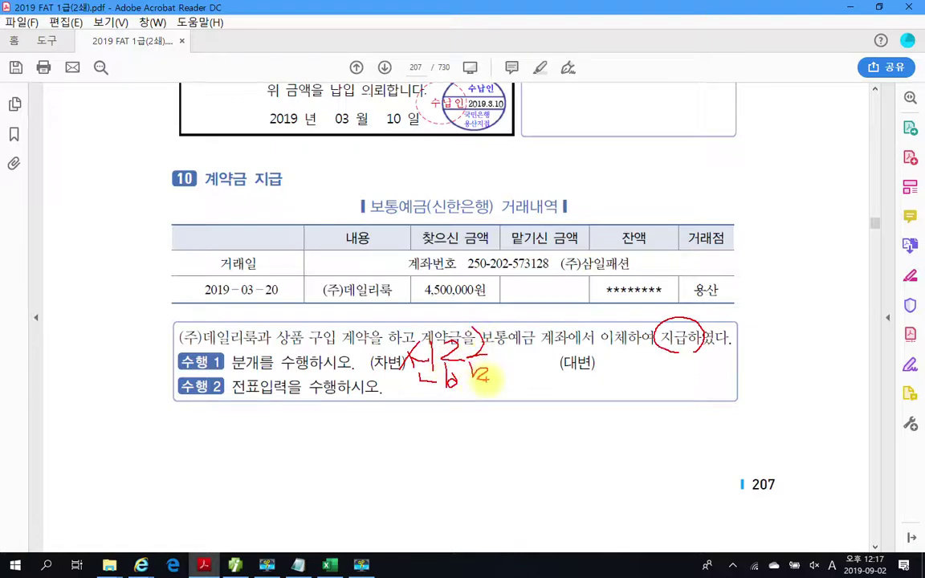
{"action": "left_click_drag", "start_coordinate": [447, 370], "coordinate": [453, 380]}
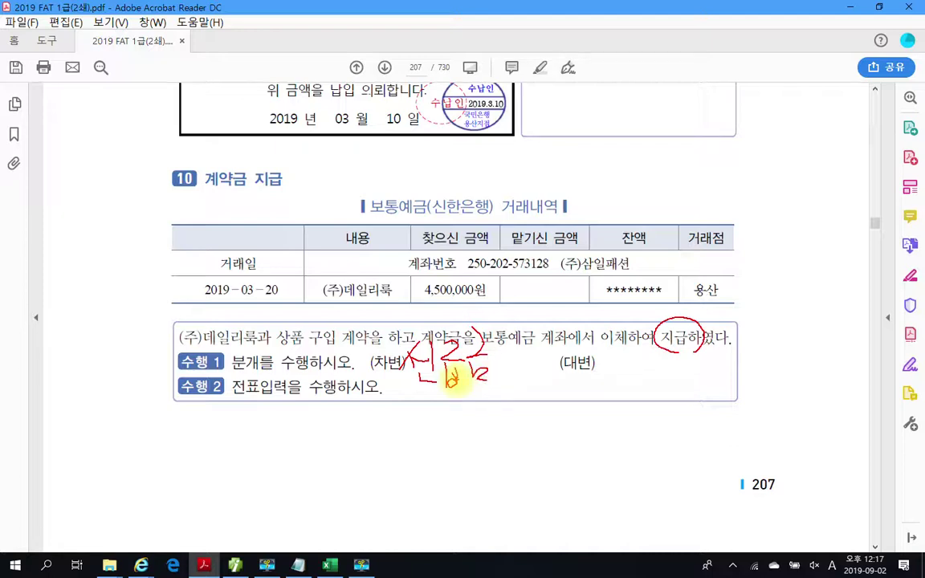
{"action": "mouse_move", "coordinate": [400, 404]}
{"action": "left_mouse_down"}
{"action": "mouse_move", "coordinate": [404, 414]}
{"action": "mouse_move", "coordinate": [455, 433]}
{"action": "mouse_move", "coordinate": [482, 409]}
{"action": "mouse_move", "coordinate": [487, 429]}
{"action": "mouse_move", "coordinate": [506, 424]}
{"action": "mouse_move", "coordinate": [519, 447]}
{"action": "left_mouse_up"}
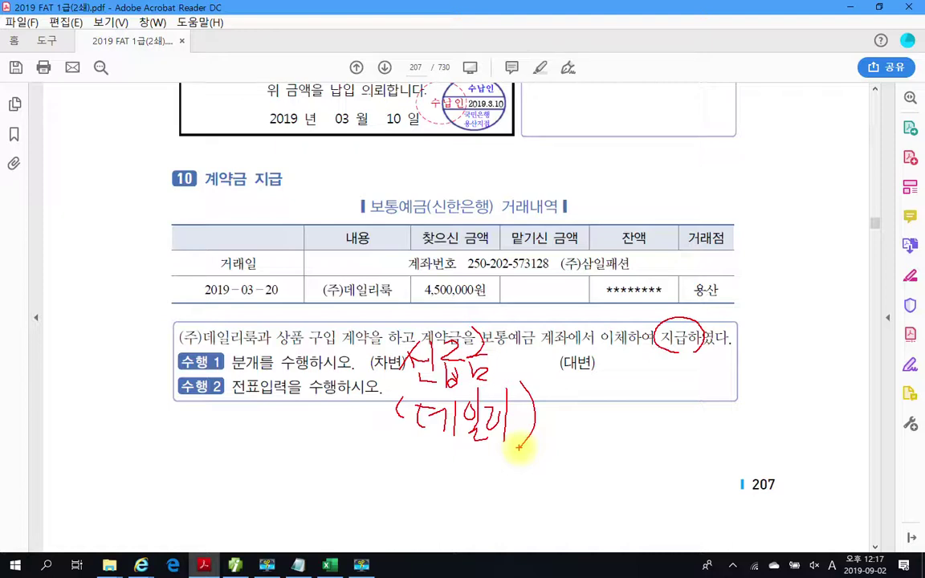
{"action": "mouse_move", "coordinate": [373, 193]}
{"action": "left_mouse_down"}
{"action": "mouse_move", "coordinate": [362, 193]}
{"action": "mouse_move", "coordinate": [595, 181]}
{"action": "mouse_move", "coordinate": [615, 360]}
{"action": "left_mouse_up"}
{"action": "left_click_drag", "start_coordinate": [614, 360], "coordinate": [625, 344]}
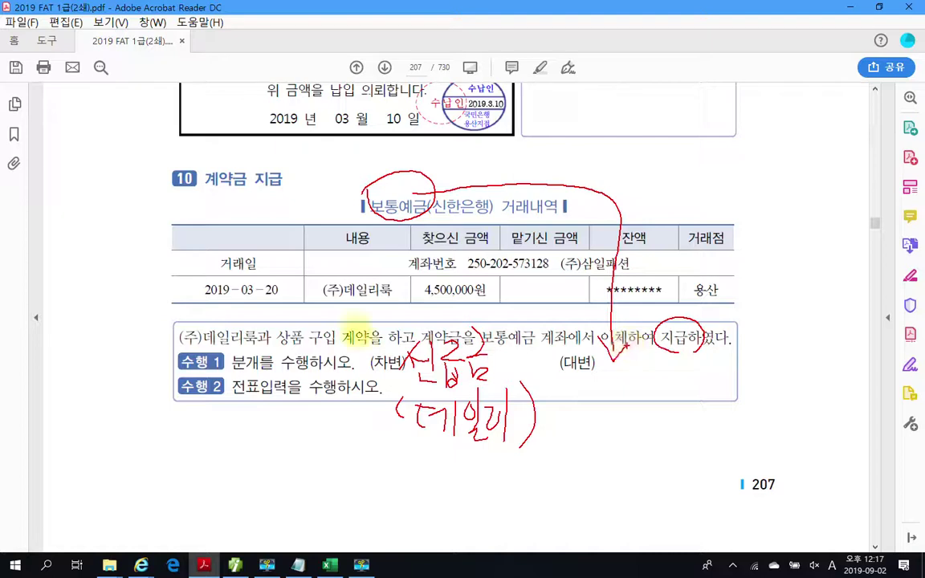
{"action": "key", "text": "Escape"}
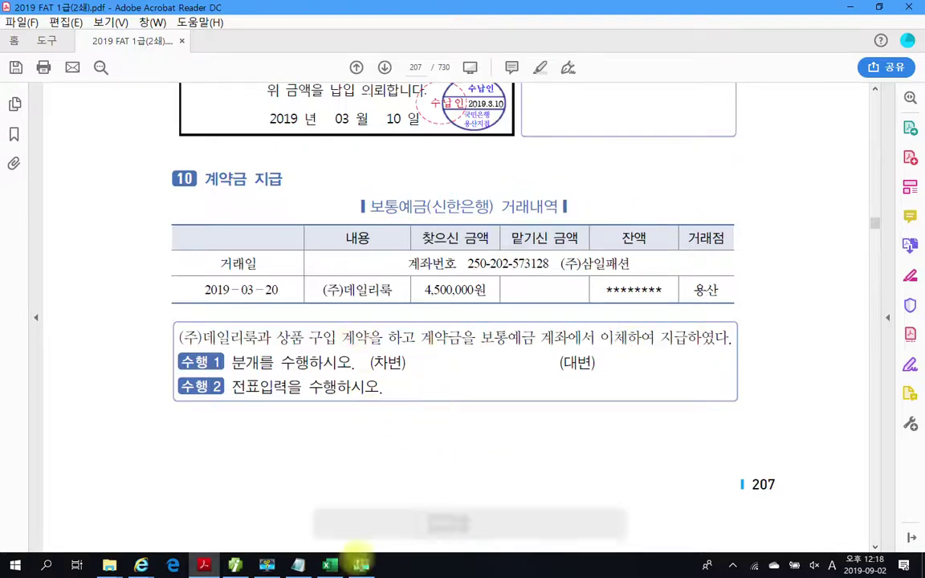
- Switch to SmartA and add a voucher line for day 20 with type 차변 (3) and account 선급금 (131)
{"action": "left_click", "coordinate": [237, 567]}
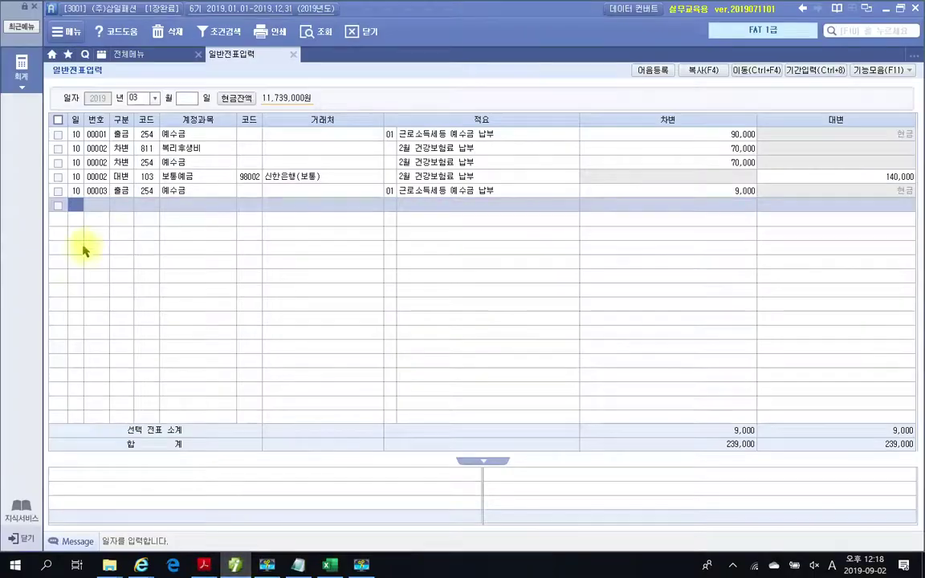
{"action": "type", "text": "20"}
{"action": "key", "text": "Return"}
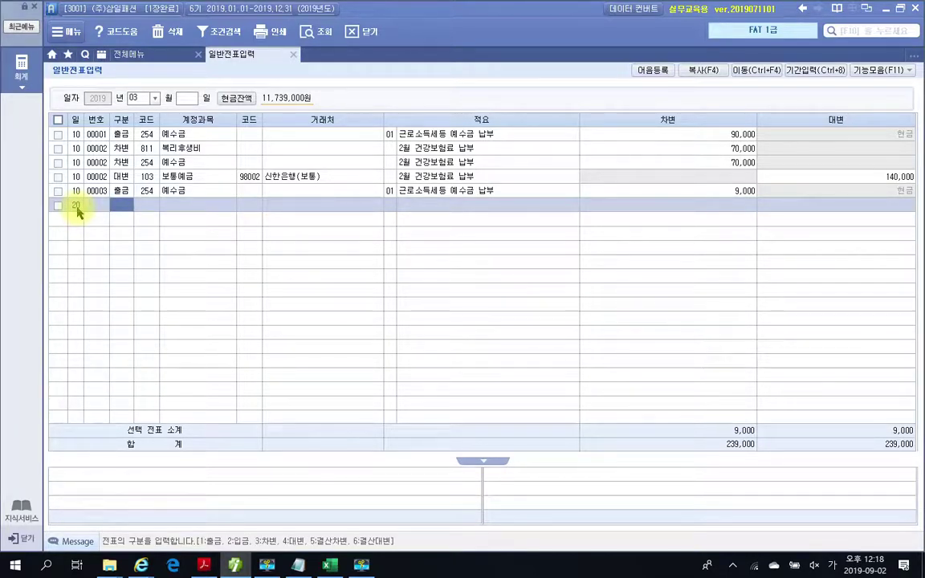
{"action": "type", "text": "3"}
{"action": "key", "text": "Return"}
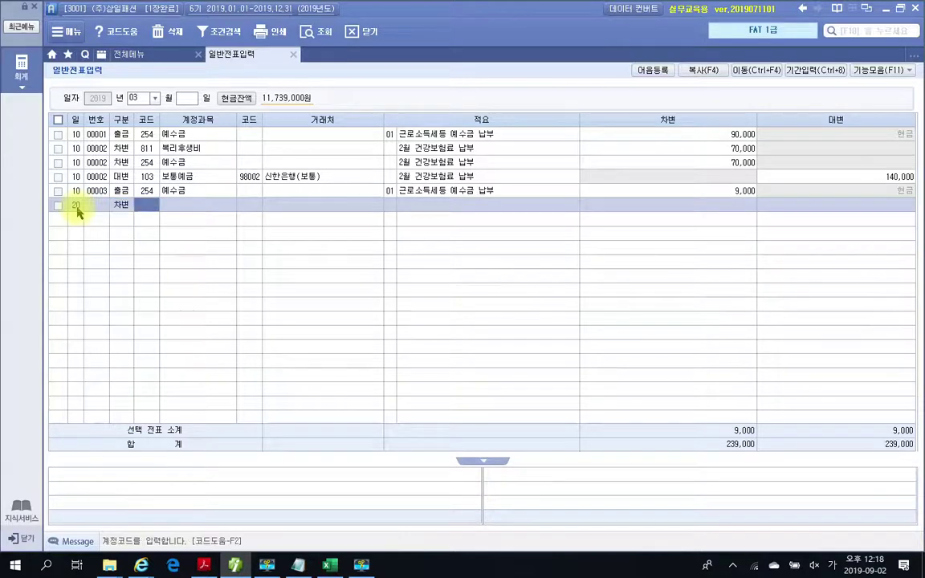
{"action": "type", "text": "선급"}
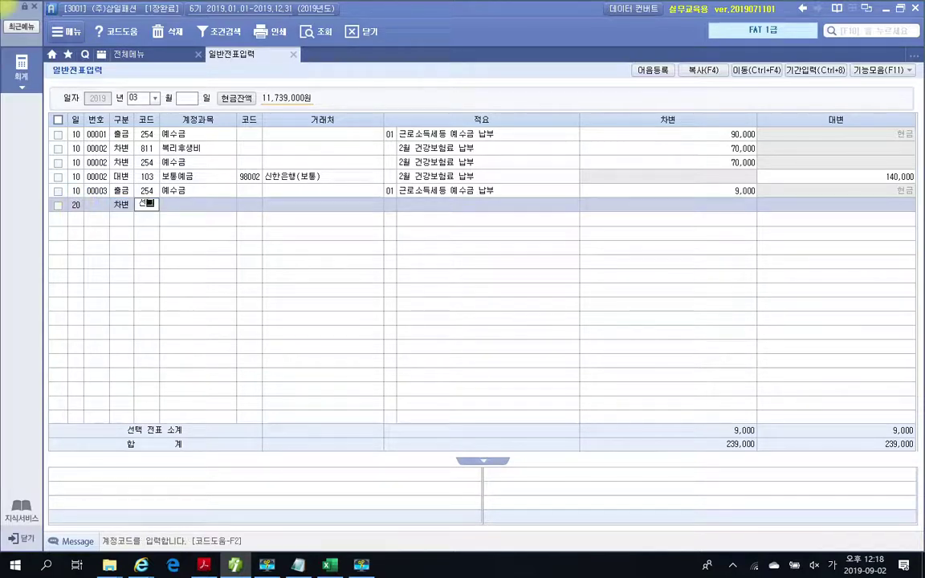
{"action": "key", "text": "Return"}
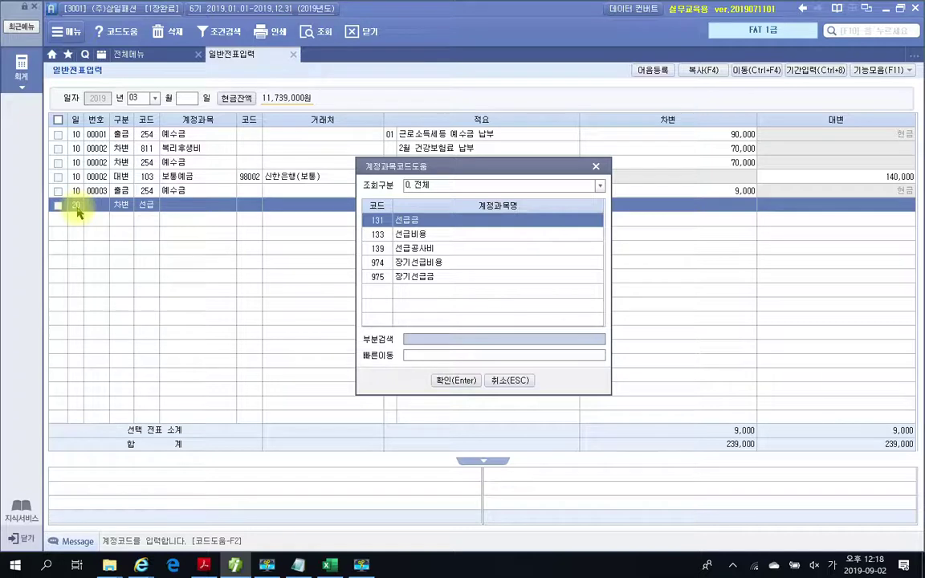
{"action": "key", "text": "Return"}
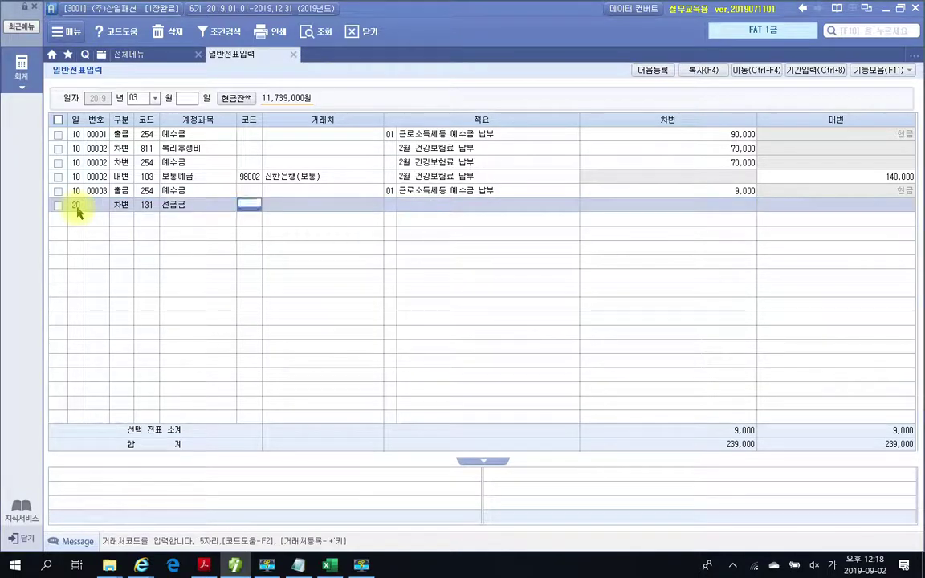
- Set the 선급금 line's customer to (주)데일리룩, description to 상품 계약금 지급 without a description code, and debit to 4,500,000
{"action": "type", "text": "01002"}
{"action": "key", "text": "Return"}
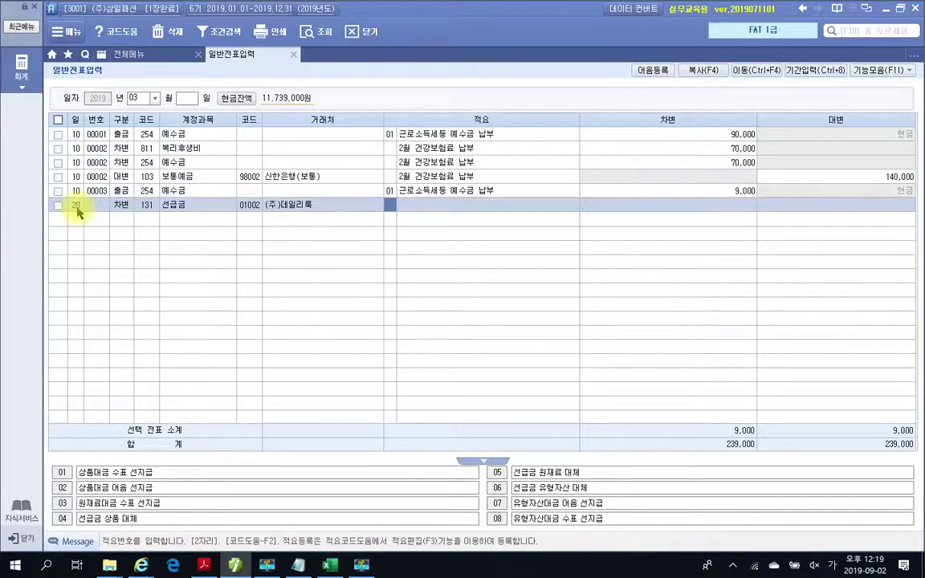
{"action": "key", "text": "Return"}
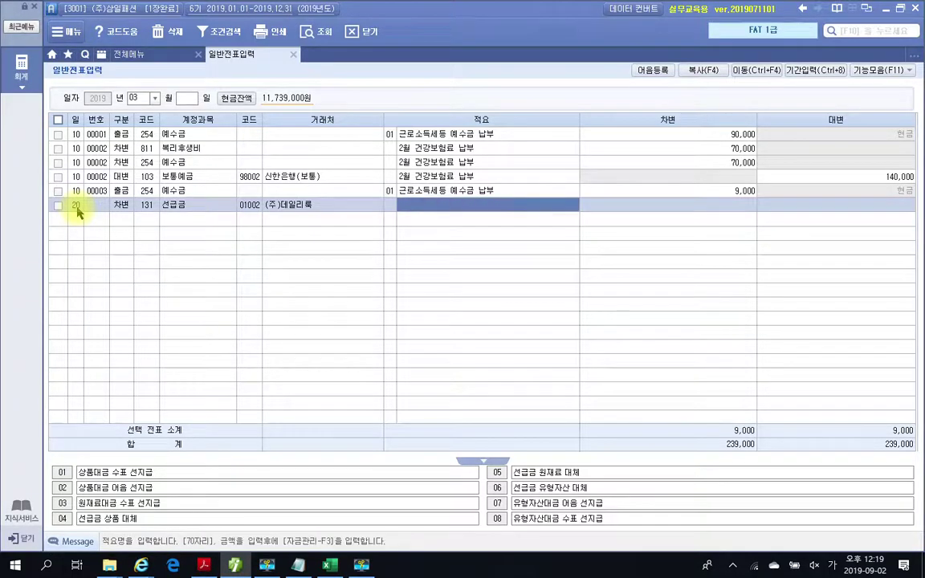
{"action": "type", "text": "금"}
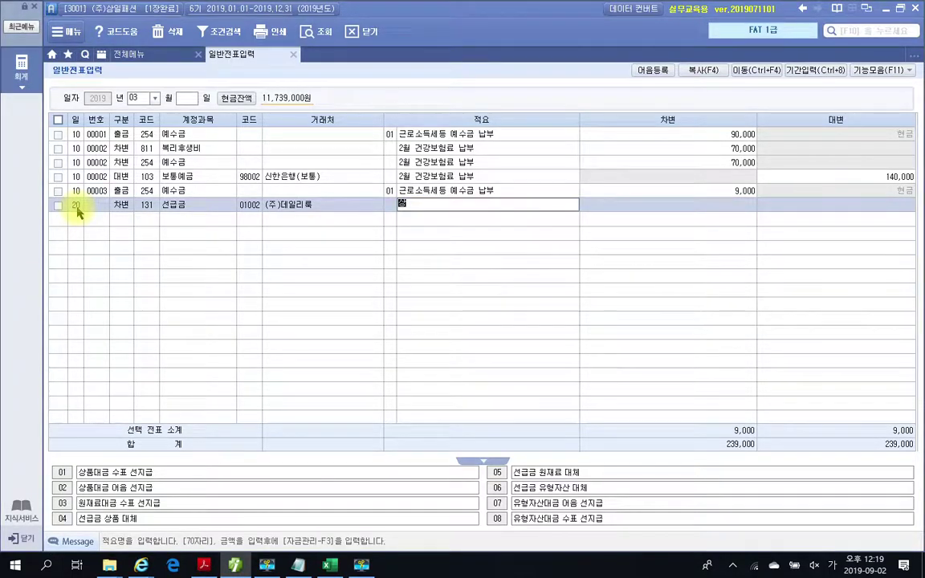
{"action": "type", "text": "품"}
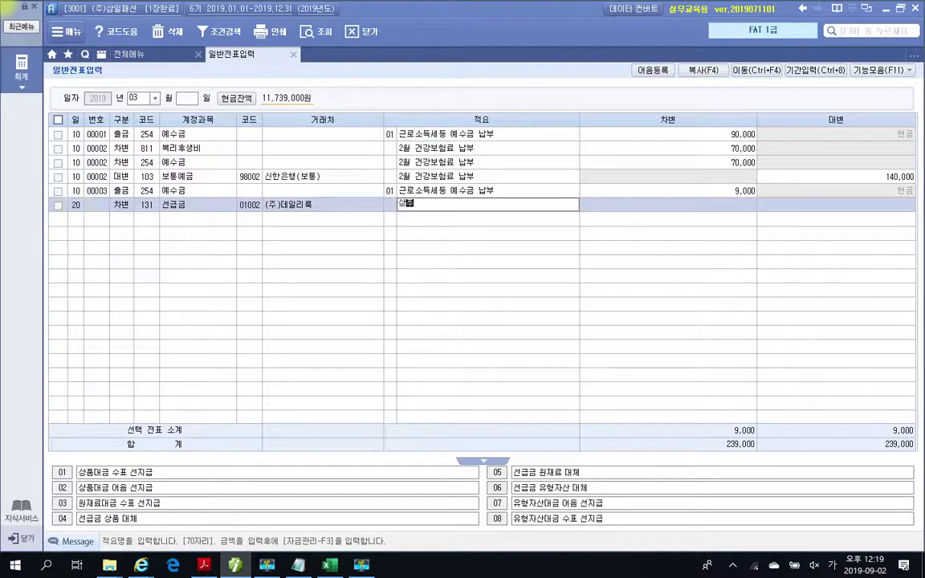
{"action": "type", "text": " 계약금 지급"}
{"action": "key", "text": "Return"}
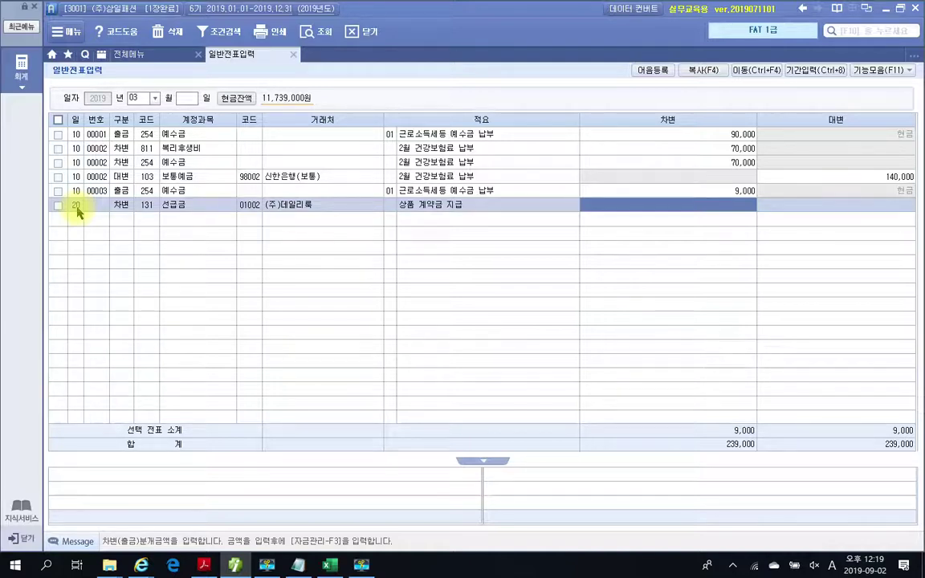
{"action": "type", "text": "4500"}
{"action": "key", "text": "Return"}
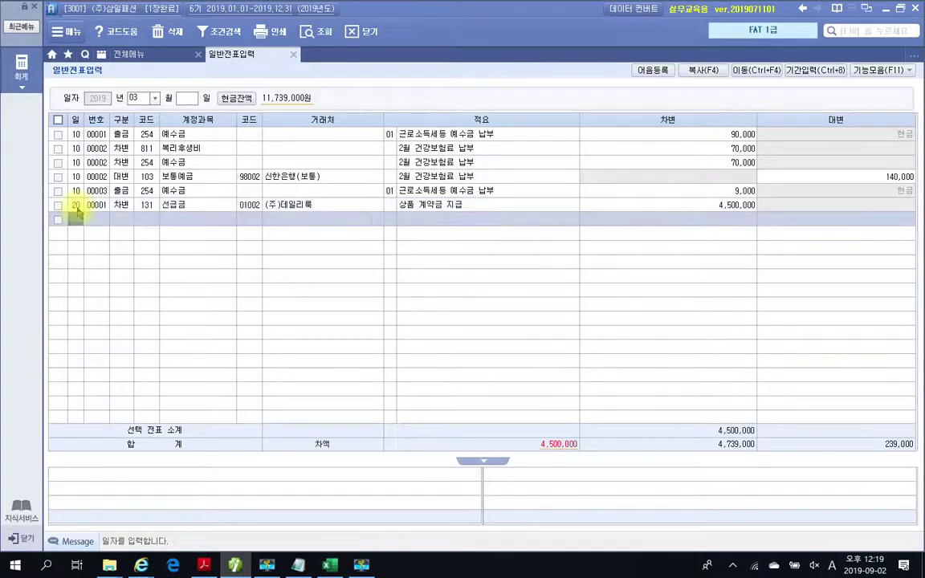
- Add the offsetting voucher line for day 20 with type 대변 (4) and account 보통예금 (103)
{"action": "type", "text": "20"}
{"action": "key", "text": "Return"}
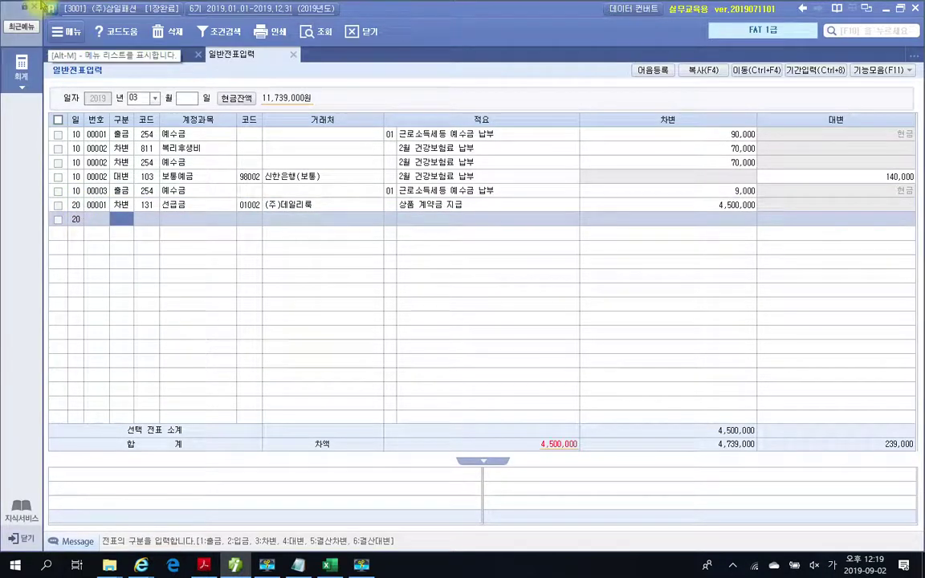
{"action": "type", "text": "4"}
{"action": "key", "text": "Return"}
{"action": "type", "text": "103"}
{"action": "key", "text": "Return"}
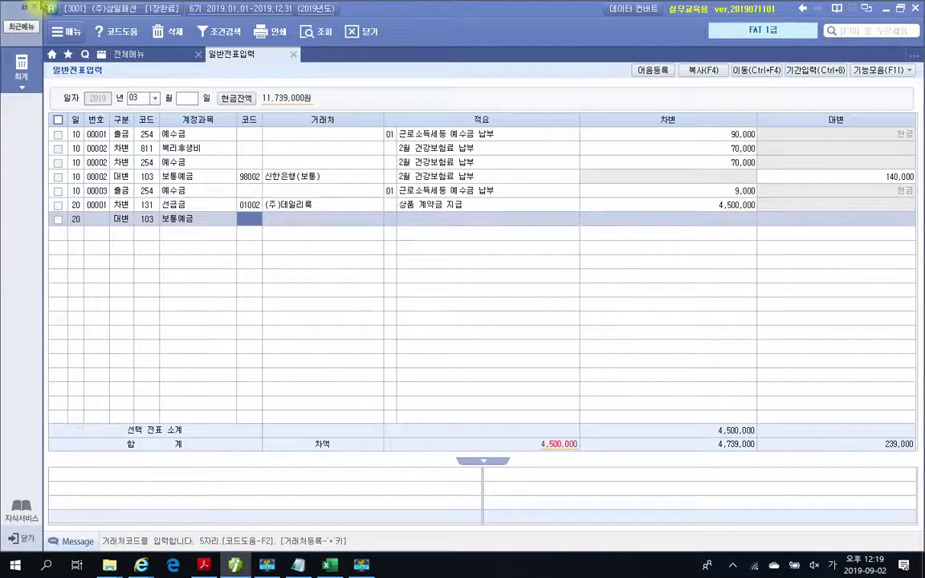
- Set the day 20 보통예금 line's customer to 신한은행(보통), keep description 상품 계약금 지급, and enter a credit of 4,500,000
{"action": "type", "text": "98002"}
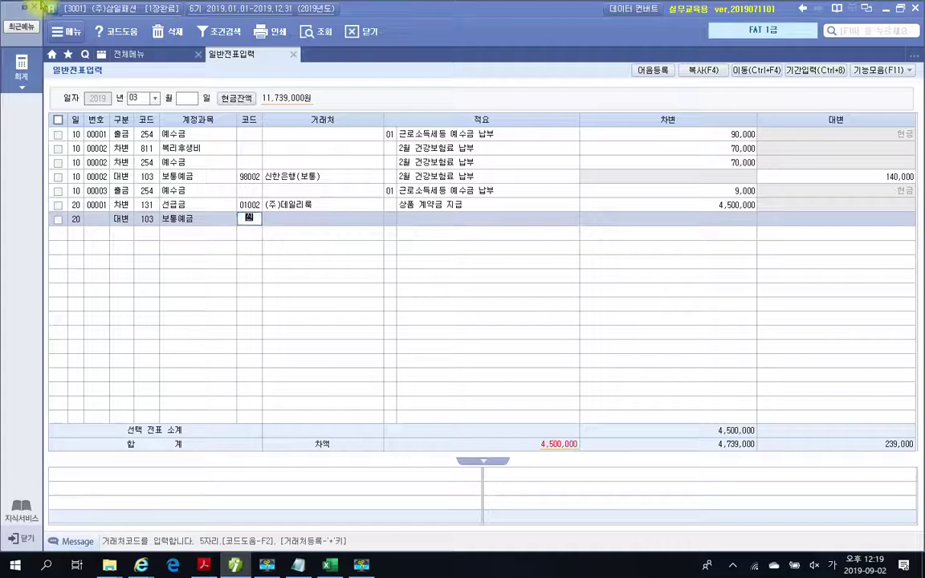
{"action": "key", "text": "Return"}
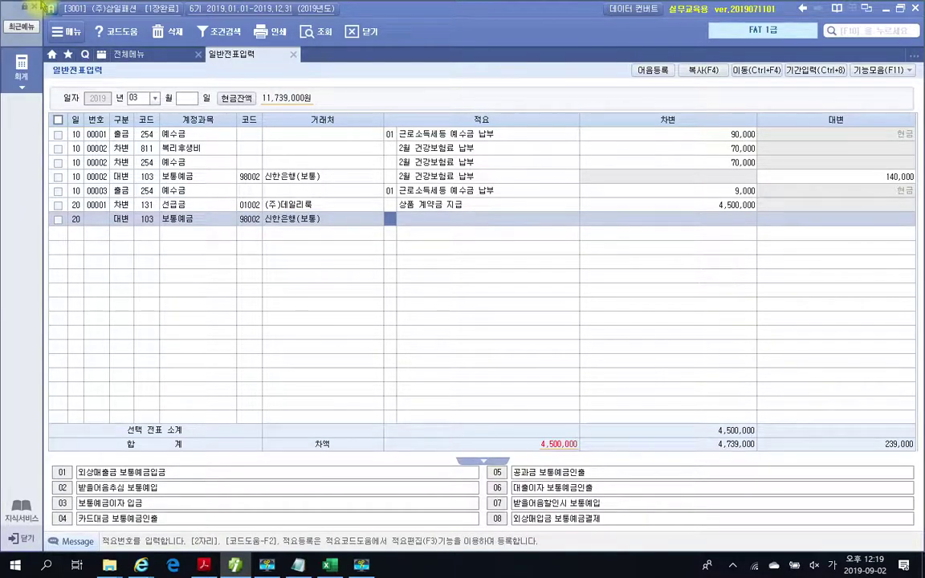
{"action": "key", "text": "Return"}
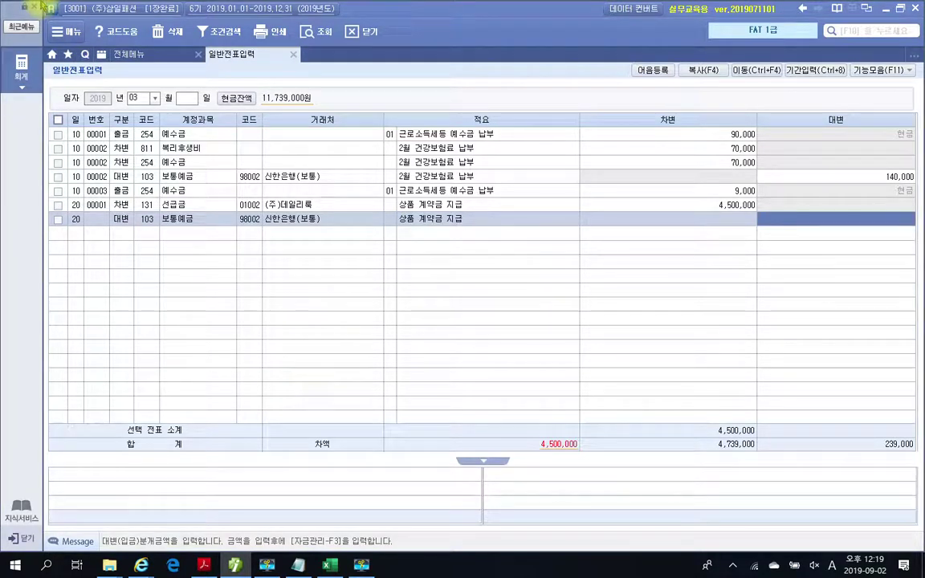
{"action": "type", "text": "4,500,000"}
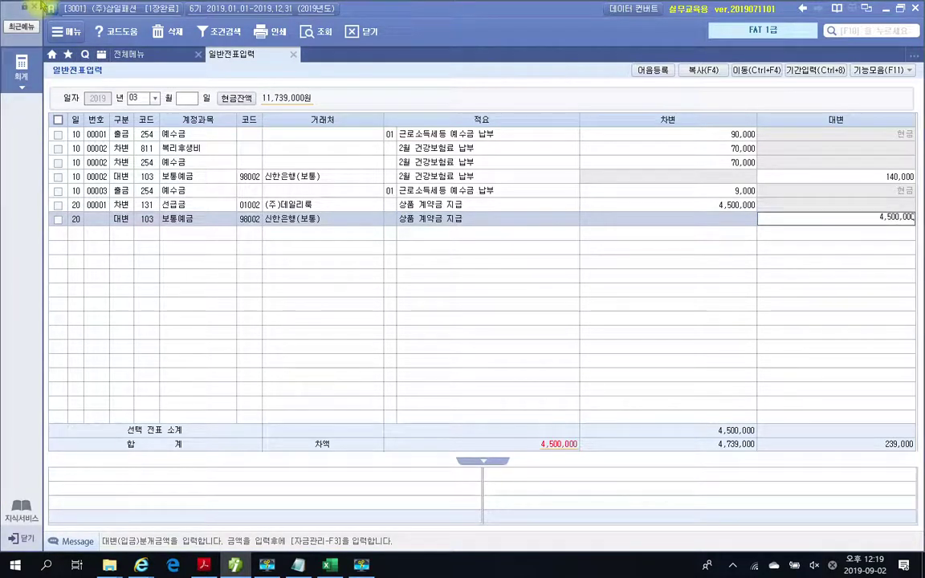
{"action": "key", "text": "Return"}
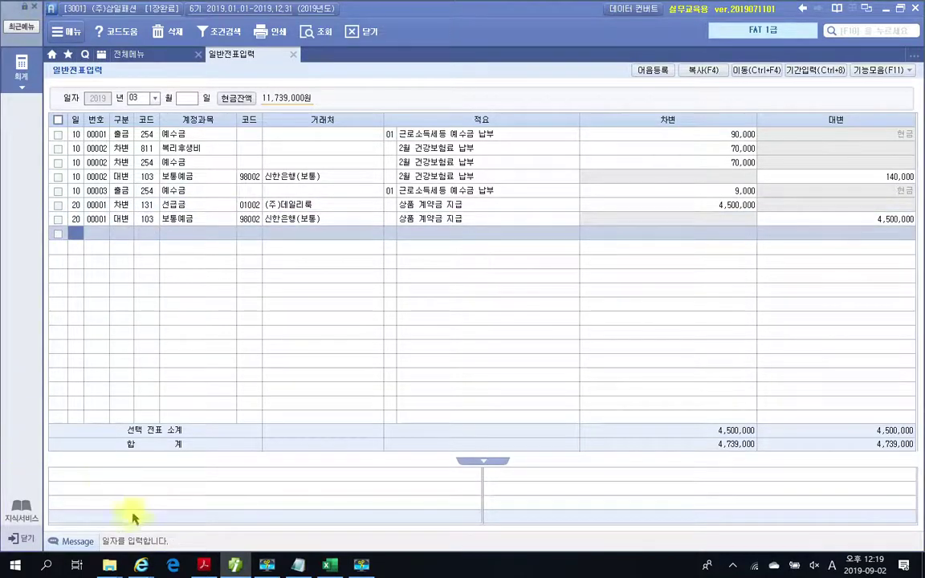
- Switch to the textbook PDF, review problems 9 and 10, and go on to the 수행 결과 answer section on page 208
{"action": "left_click", "coordinate": [204, 565]}
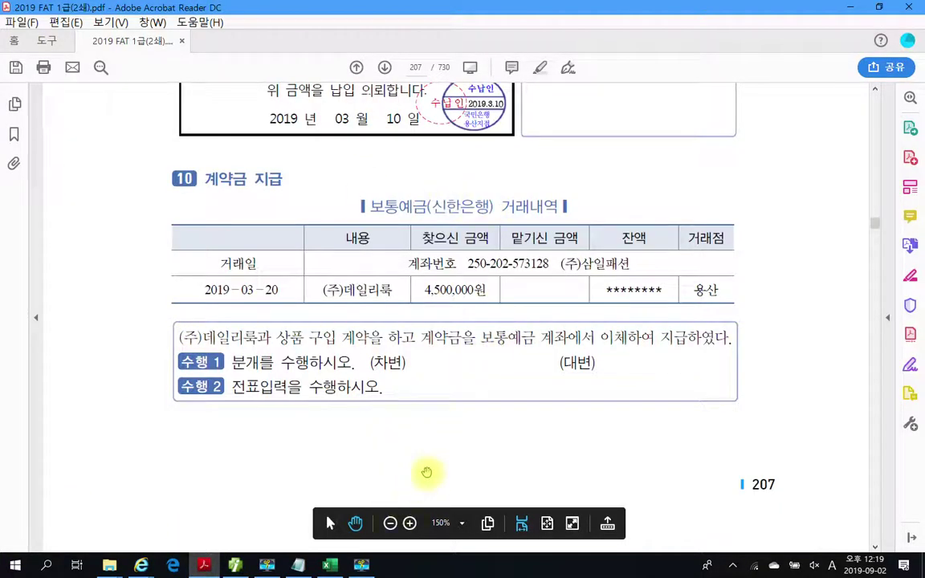
{"action": "scroll", "coordinate": [444, 452], "scroll_direction": "down", "scroll_amount": 4}
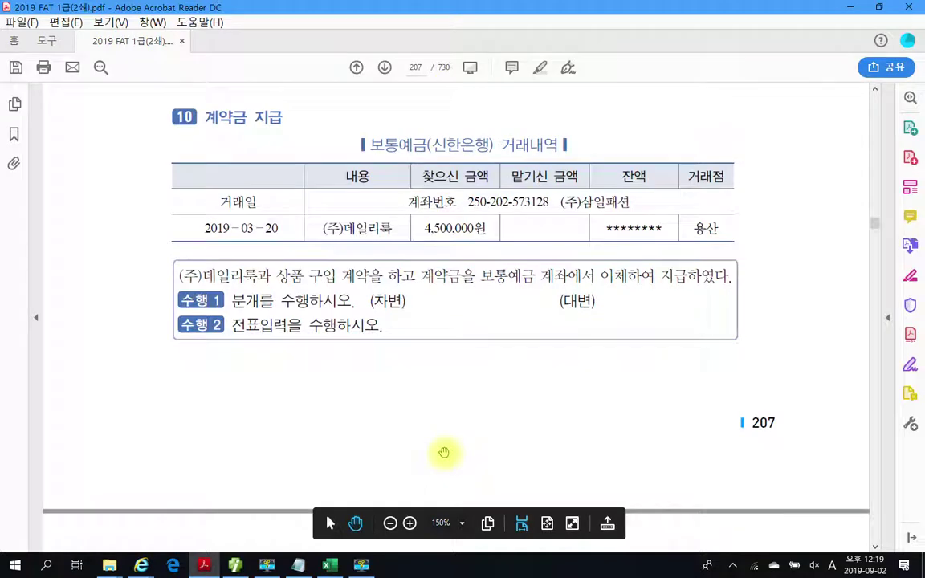
{"action": "scroll", "coordinate": [445, 453], "scroll_direction": "down", "scroll_amount": 3}
{"action": "scroll", "coordinate": [442, 451], "scroll_direction": "down", "scroll_amount": 1}
{"action": "scroll", "coordinate": [440, 452], "scroll_direction": "up", "scroll_amount": 3}
{"action": "scroll", "coordinate": [434, 460], "scroll_direction": "up", "scroll_amount": 4}
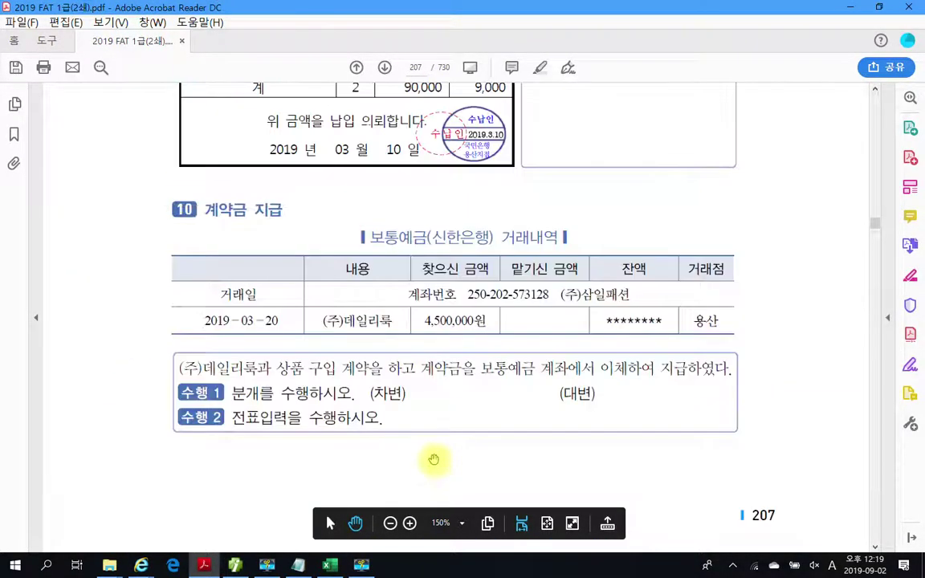
{"action": "scroll", "coordinate": [435, 461], "scroll_direction": "down", "scroll_amount": 3}
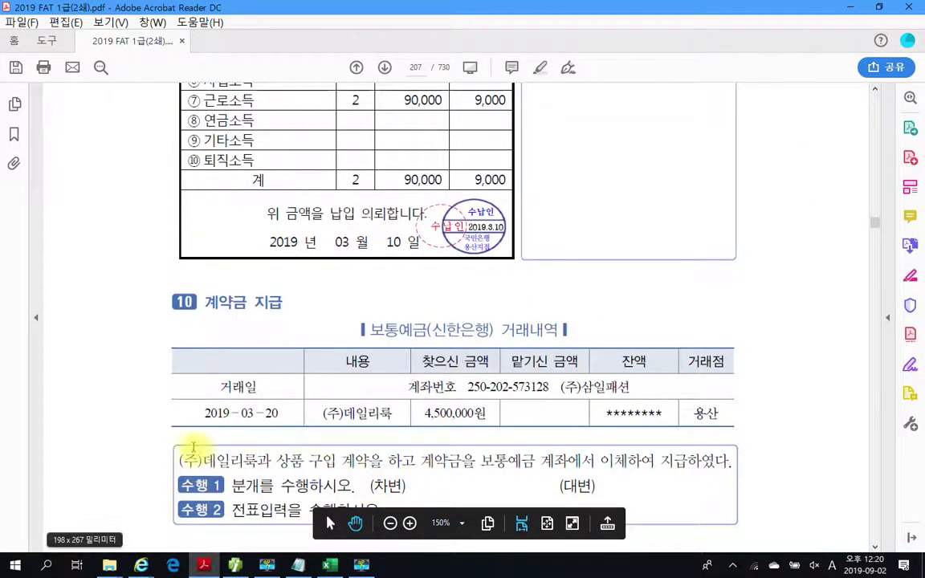
{"action": "scroll", "coordinate": [177, 406], "scroll_direction": "down", "scroll_amount": 1}
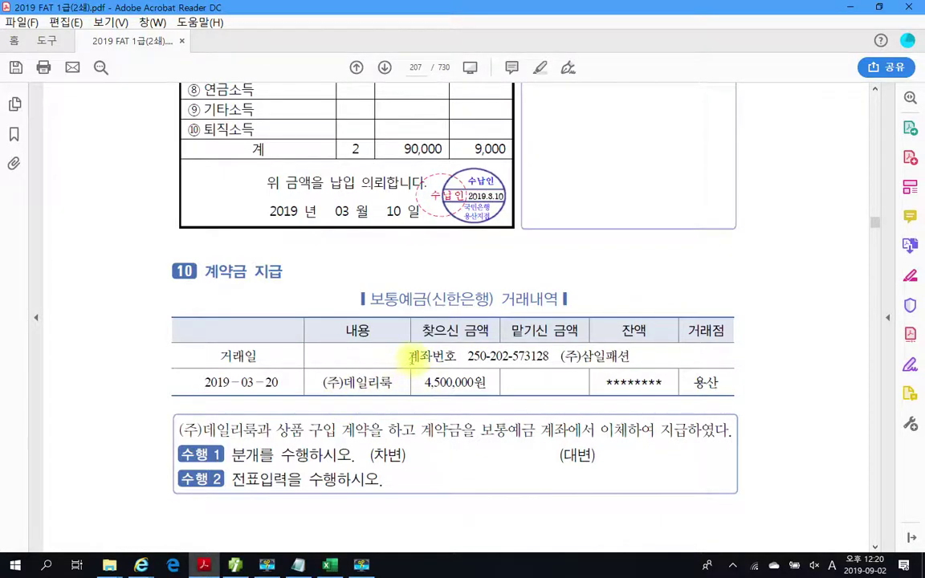
{"action": "scroll", "coordinate": [414, 359], "scroll_direction": "up", "scroll_amount": 8}
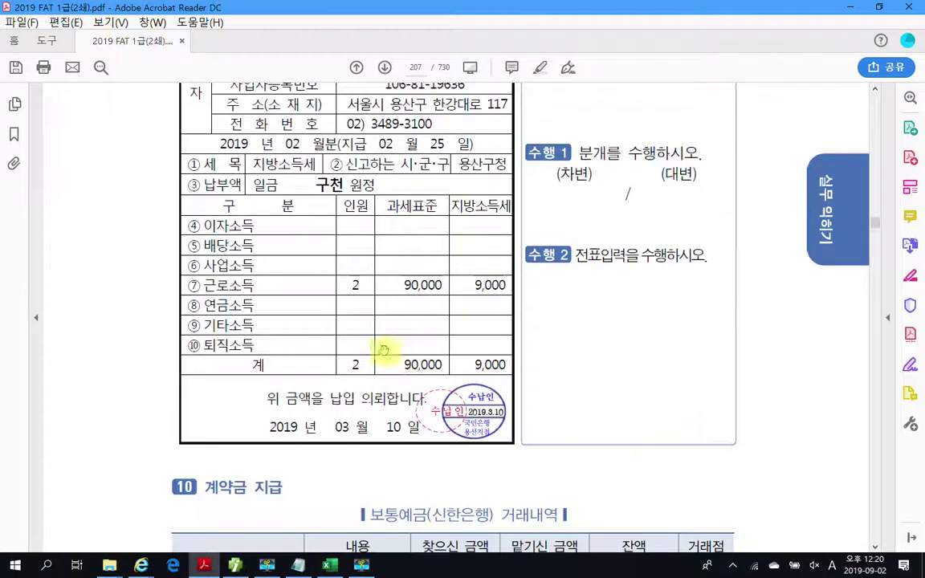
{"action": "scroll", "coordinate": [321, 341], "scroll_direction": "up", "scroll_amount": 2}
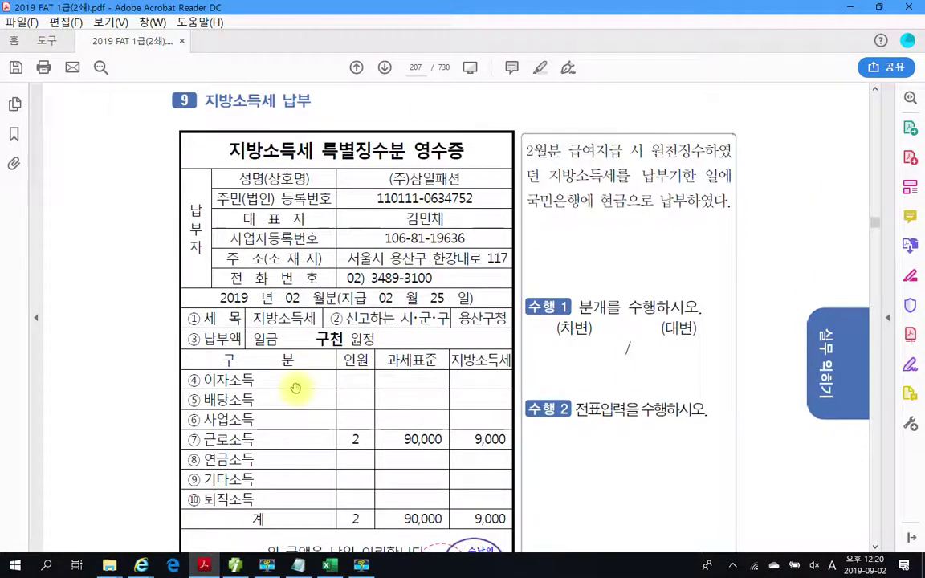
{"action": "scroll", "coordinate": [295, 388], "scroll_direction": "down", "scroll_amount": 3}
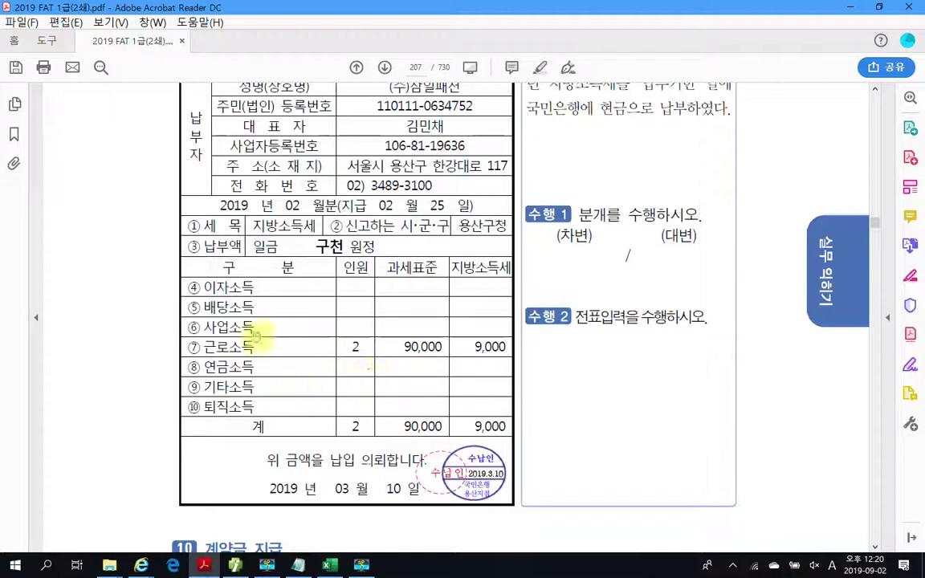
{"action": "scroll", "coordinate": [502, 405], "scroll_direction": "down", "scroll_amount": 1}
{"action": "scroll", "coordinate": [434, 398], "scroll_direction": "down", "scroll_amount": 20}
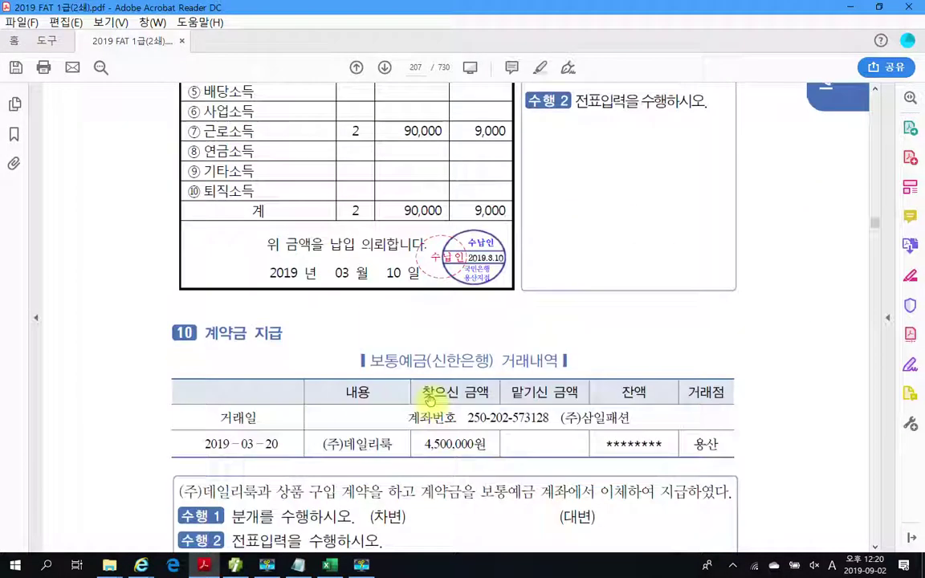
{"action": "scroll", "coordinate": [432, 391], "scroll_direction": "down", "scroll_amount": 9}
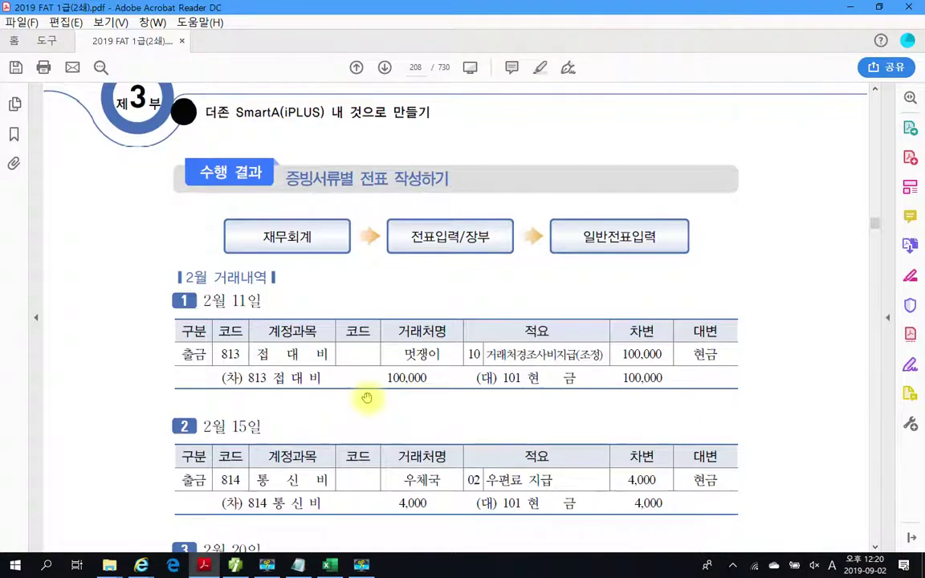
- Review the February answer entries 1 to 6 in the textbook's 수행 결과 section on pages 208 and 209
{"action": "scroll", "coordinate": [362, 399], "scroll_direction": "down", "scroll_amount": 3}
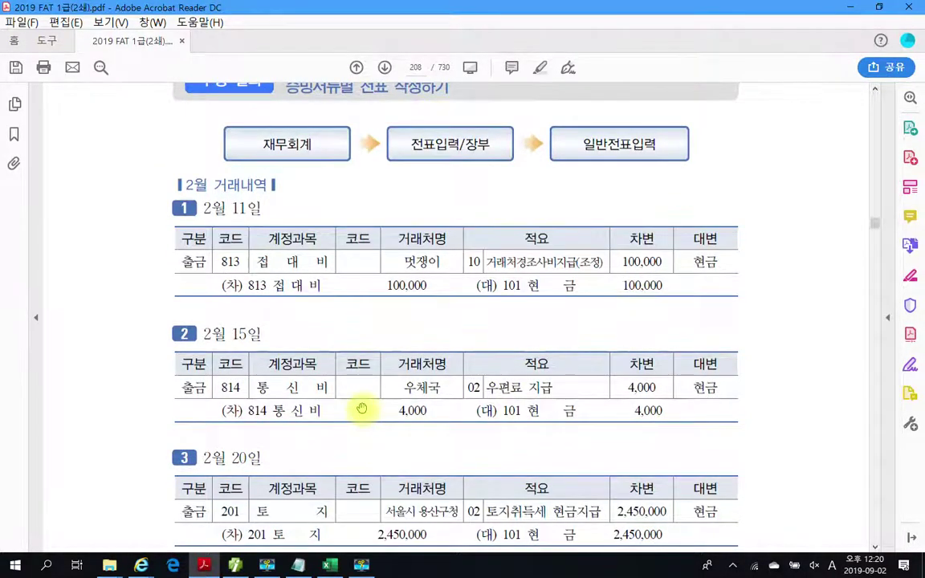
{"action": "scroll", "coordinate": [362, 409], "scroll_direction": "down", "scroll_amount": 8}
{"action": "scroll", "coordinate": [363, 409], "scroll_direction": "down", "scroll_amount": 9}
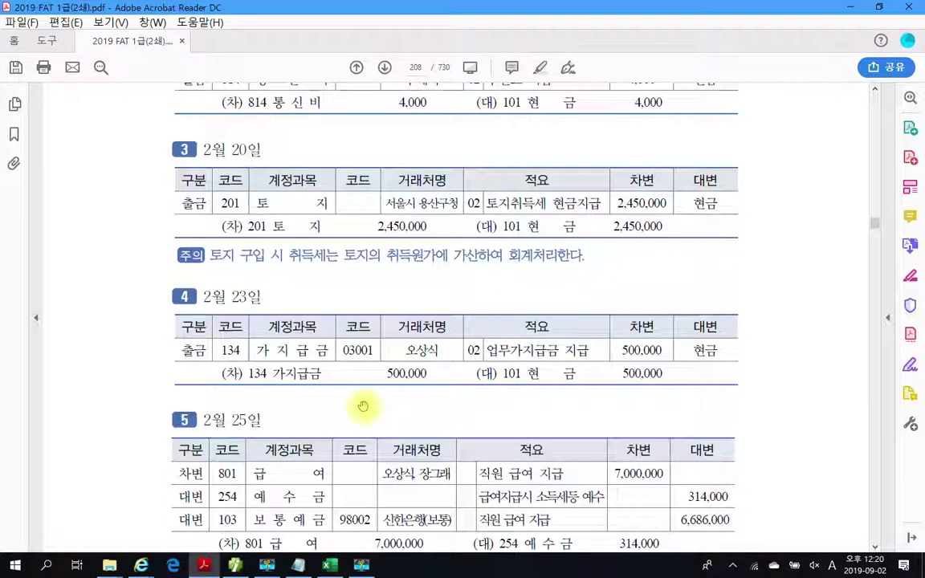
{"action": "scroll", "coordinate": [363, 406], "scroll_direction": "down", "scroll_amount": 1}
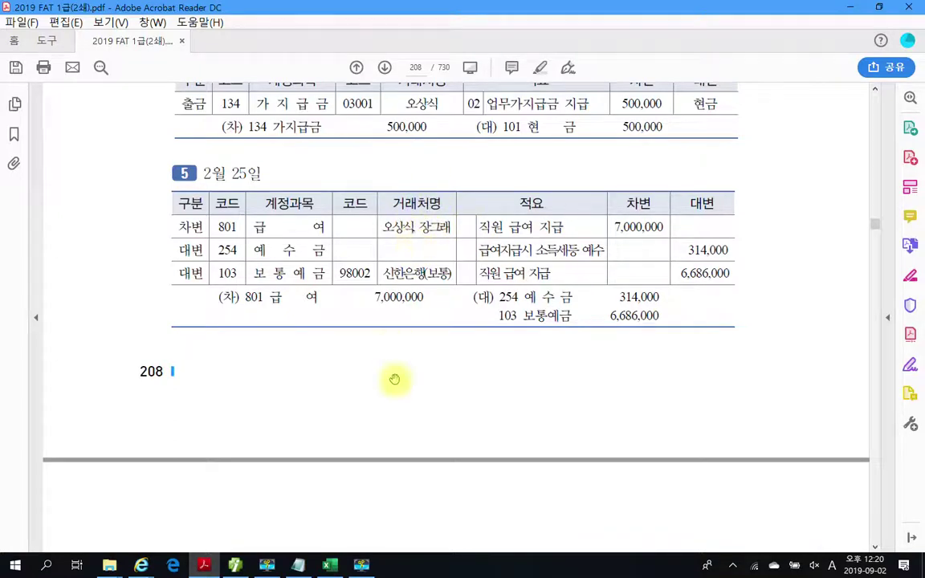
{"action": "scroll", "coordinate": [398, 380], "scroll_direction": "down", "scroll_amount": 10}
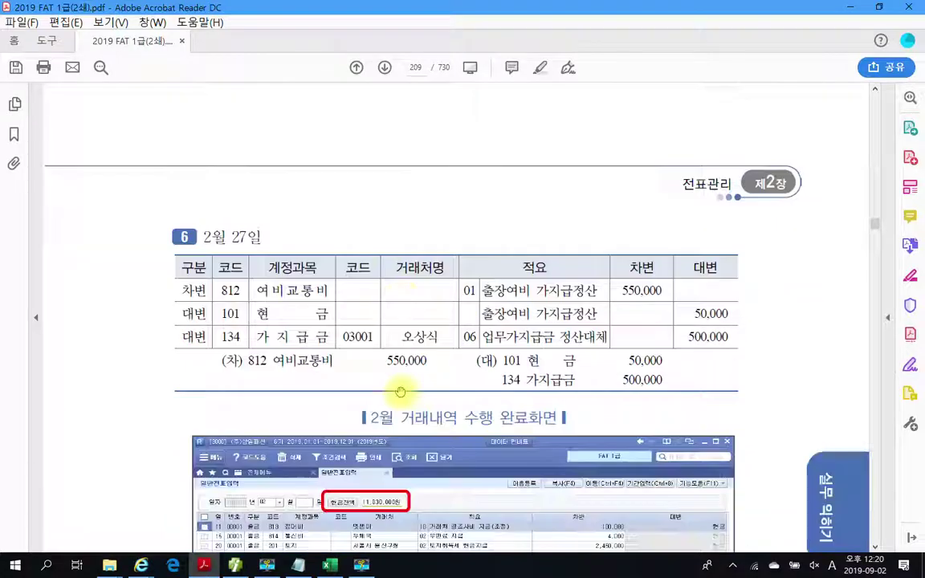
- Review the March answer entries 7 to 10 and the 3월 거래내역 수행 완료화면 on pages 209 and 210
{"action": "scroll", "coordinate": [403, 389], "scroll_direction": "down", "scroll_amount": 10}
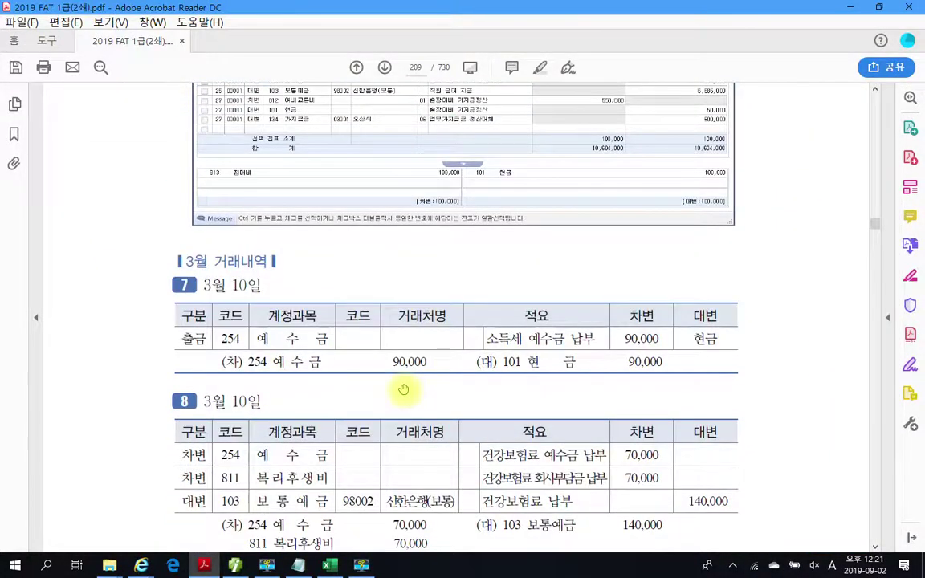
{"action": "scroll", "coordinate": [403, 388], "scroll_direction": "down", "scroll_amount": 3}
{"action": "scroll", "coordinate": [387, 382], "scroll_direction": "down", "scroll_amount": 3}
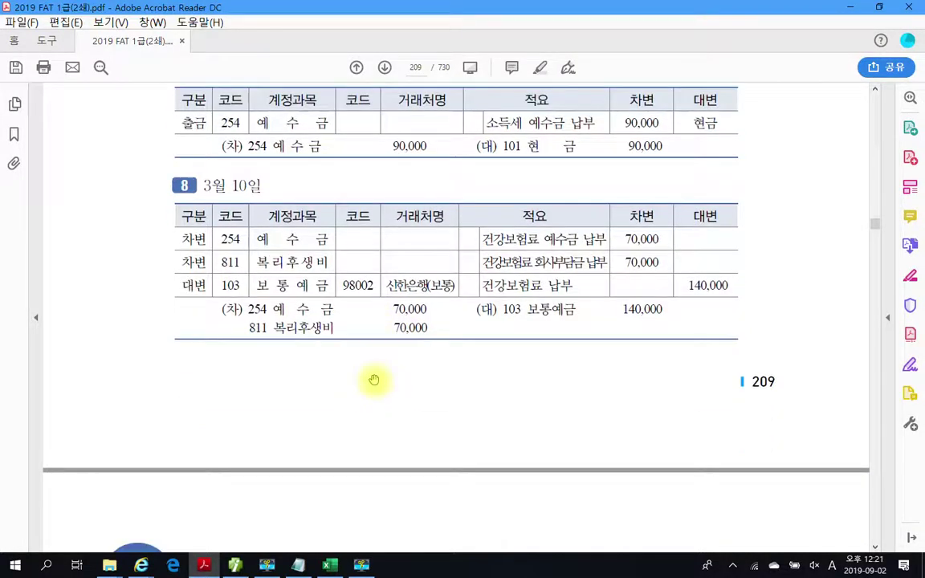
{"action": "scroll", "coordinate": [394, 387], "scroll_direction": "down", "scroll_amount": 3}
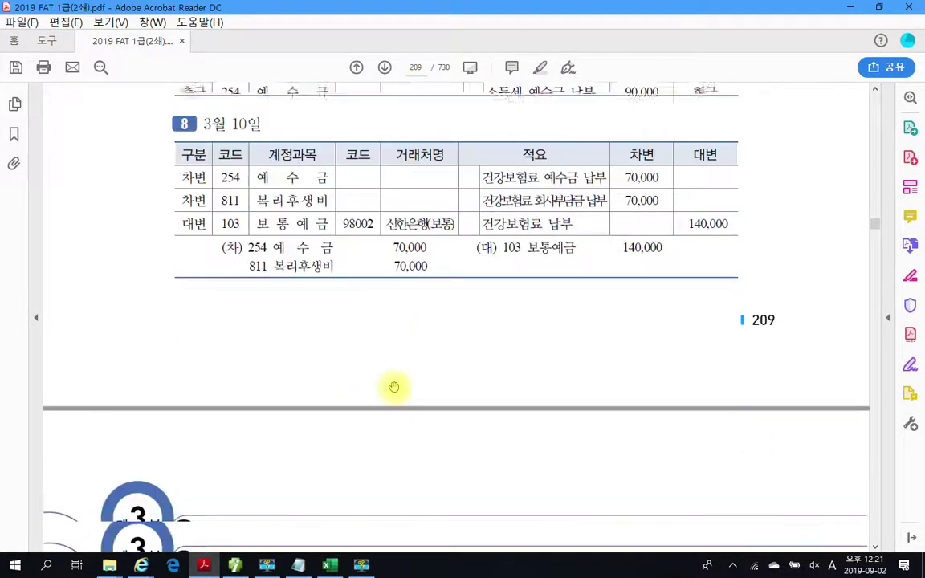
{"action": "scroll", "coordinate": [394, 387], "scroll_direction": "down", "scroll_amount": 6}
{"action": "scroll", "coordinate": [394, 386], "scroll_direction": "down", "scroll_amount": 4}
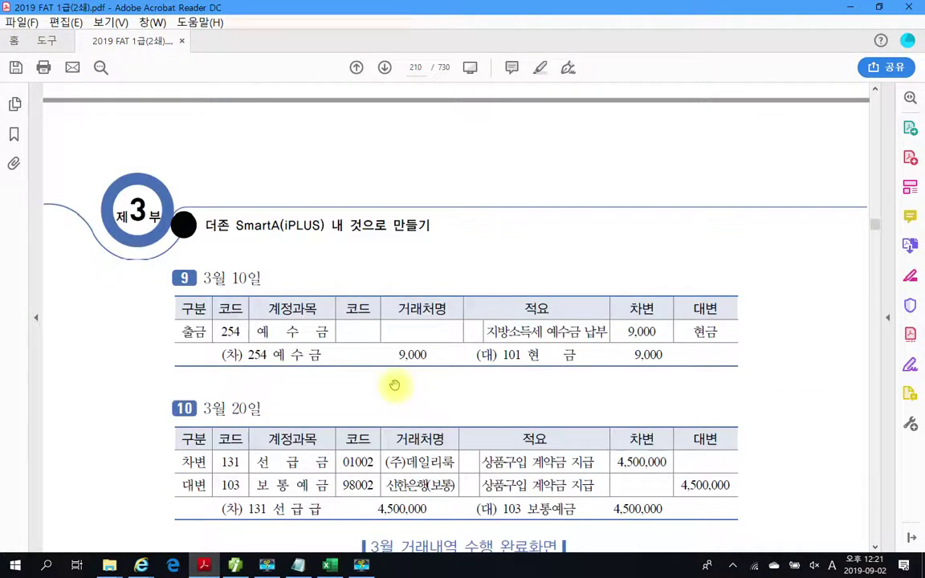
{"action": "scroll", "coordinate": [395, 386], "scroll_direction": "down", "scroll_amount": 3}
{"action": "scroll", "coordinate": [395, 386], "scroll_direction": "down", "scroll_amount": 3}
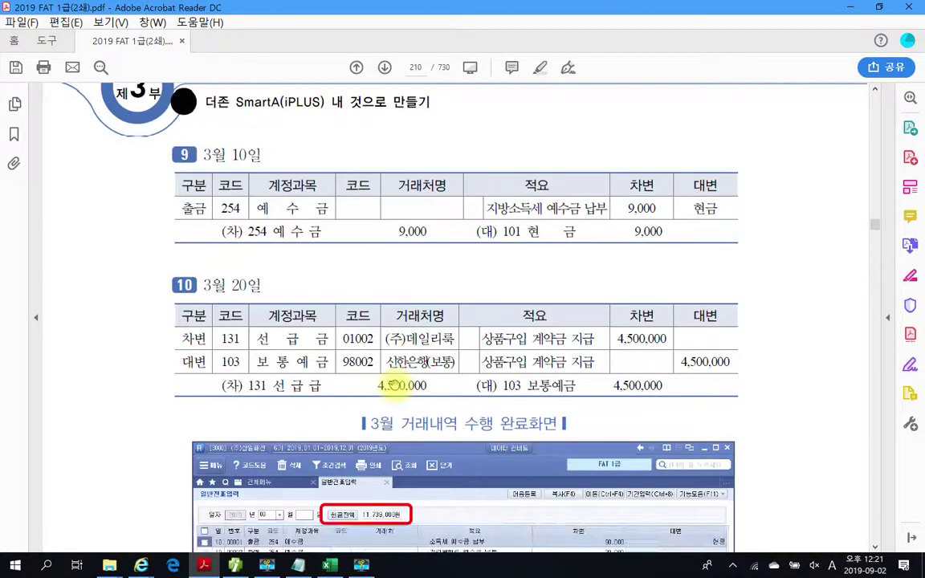
{"action": "scroll", "coordinate": [399, 385], "scroll_direction": "down", "scroll_amount": 3}
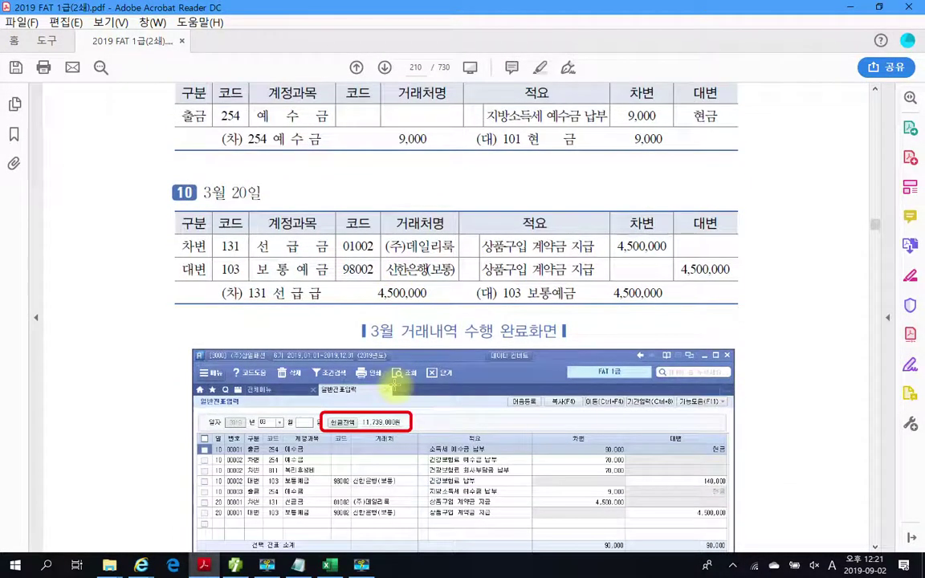
{"action": "scroll", "coordinate": [398, 389], "scroll_direction": "down", "scroll_amount": 3}
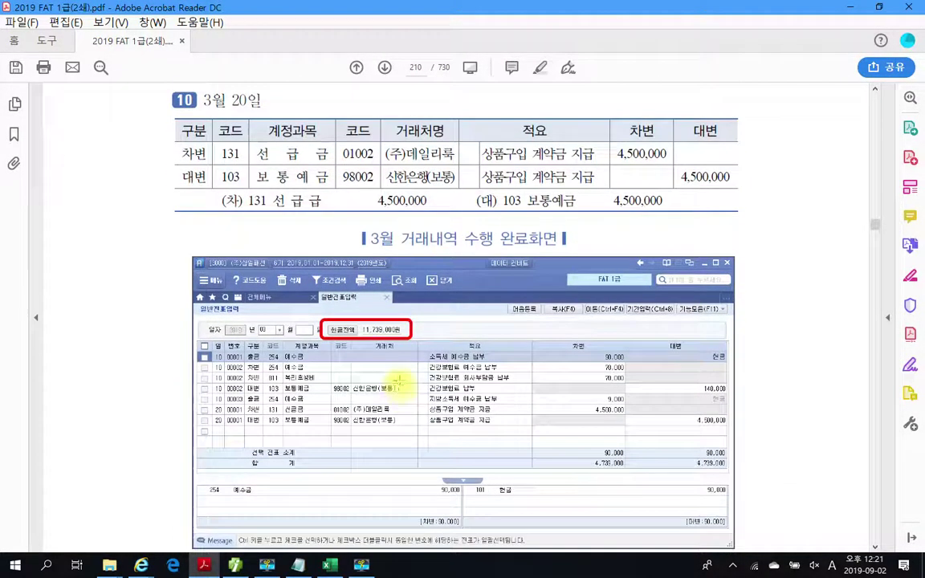
- Frame the 수행 tip on page 210, mark its wording on 날짜, 차변/대변, 금액, 계정과목 and 거래처코드, and clear the marks
{"action": "scroll", "coordinate": [399, 385], "scroll_direction": "down", "scroll_amount": 7}
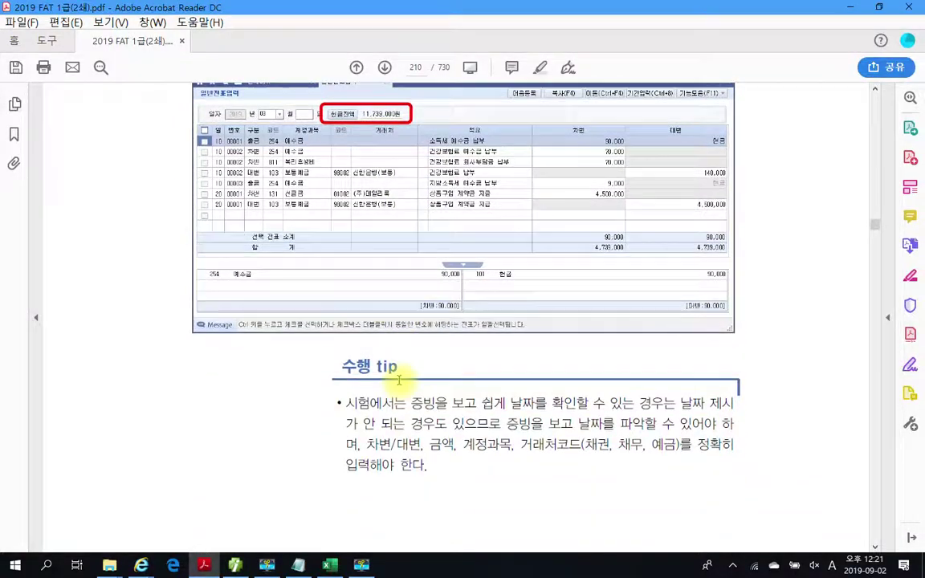
{"action": "scroll", "coordinate": [399, 380], "scroll_direction": "down", "scroll_amount": 4}
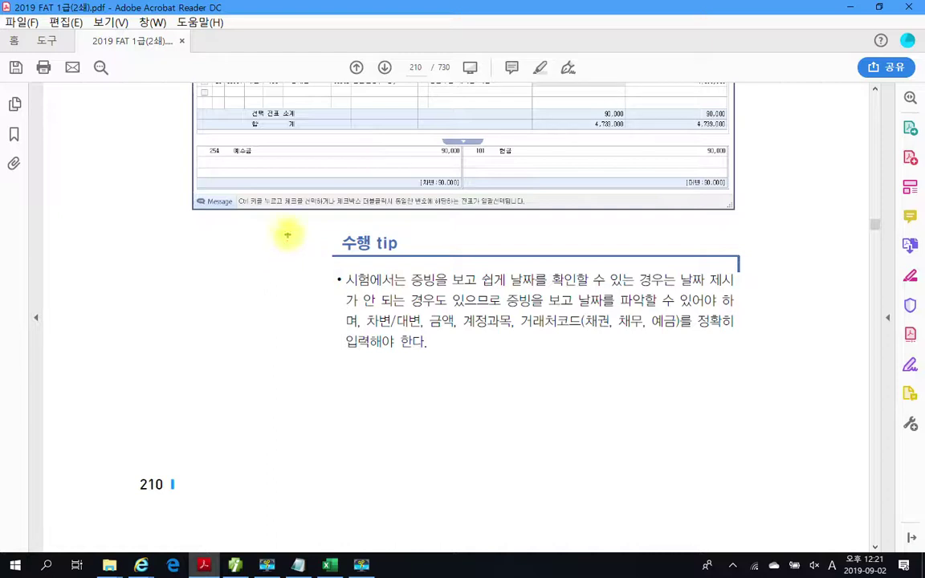
{"action": "left_click_drag", "start_coordinate": [288, 227], "coordinate": [799, 433]}
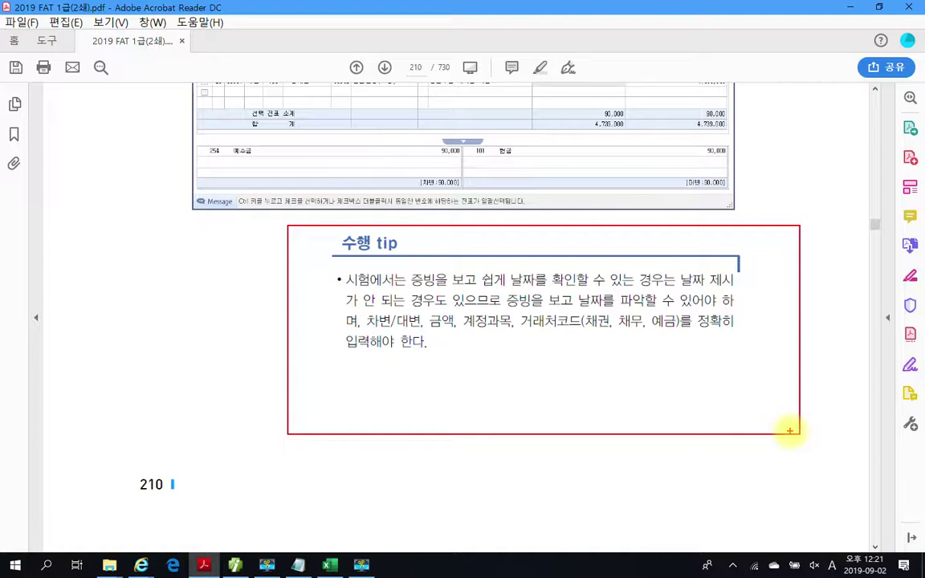
{"action": "mouse_move", "coordinate": [574, 265]}
{"action": "left_mouse_down"}
{"action": "mouse_move", "coordinate": [555, 291]}
{"action": "mouse_move", "coordinate": [577, 281]}
{"action": "left_mouse_up"}
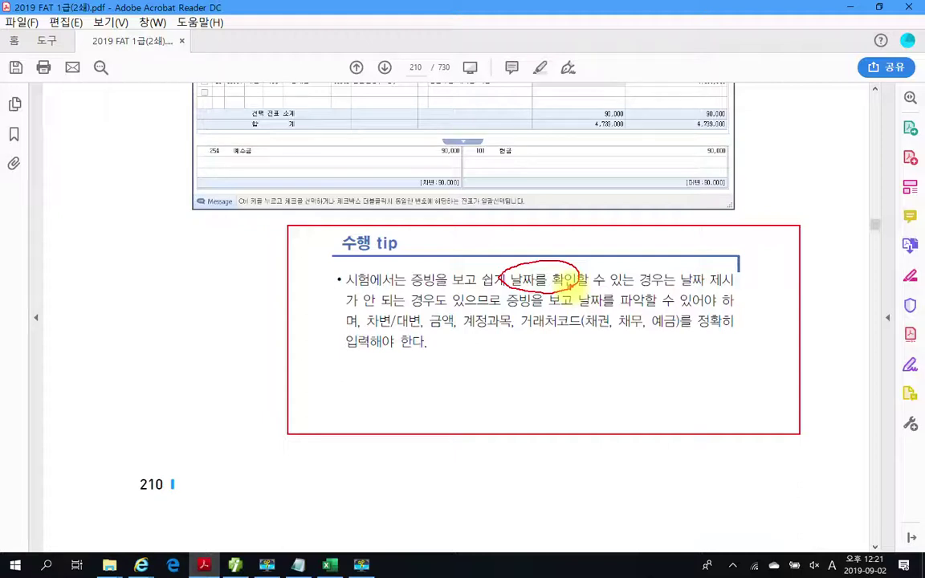
{"action": "mouse_move", "coordinate": [456, 315]}
{"action": "left_mouse_down"}
{"action": "mouse_move", "coordinate": [378, 305]}
{"action": "mouse_move", "coordinate": [366, 325]}
{"action": "mouse_move", "coordinate": [438, 341]}
{"action": "left_mouse_up"}
{"action": "mouse_move", "coordinate": [502, 306]}
{"action": "left_mouse_down"}
{"action": "mouse_move", "coordinate": [458, 325]}
{"action": "mouse_move", "coordinate": [507, 341]}
{"action": "mouse_move", "coordinate": [506, 313]}
{"action": "mouse_move", "coordinate": [526, 299]}
{"action": "mouse_move", "coordinate": [578, 309]}
{"action": "mouse_move", "coordinate": [554, 347]}
{"action": "mouse_move", "coordinate": [642, 332]}
{"action": "left_mouse_up"}
{"action": "left_click_drag", "start_coordinate": [649, 339], "coordinate": [671, 339]}
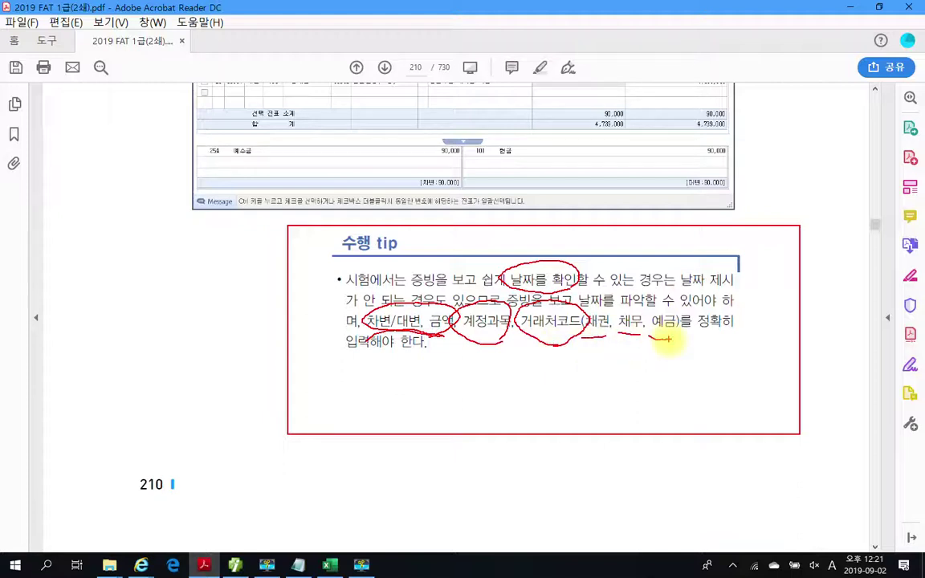
{"action": "key", "text": "Escape"}
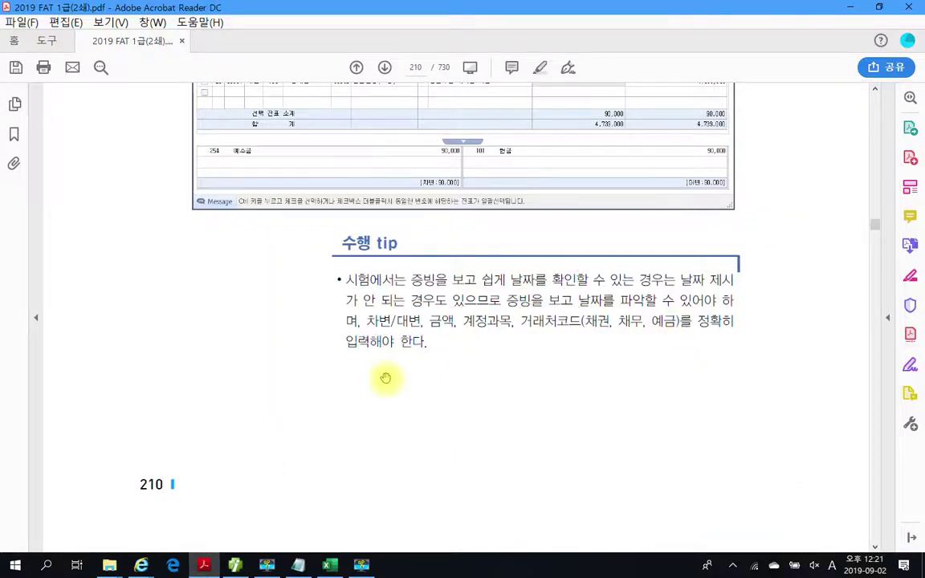
- Go to section 03 on page 211, circle the heading 영수증수취명세서 작성, and clear the mark
{"action": "scroll", "coordinate": [385, 379], "scroll_direction": "down", "scroll_amount": 5}
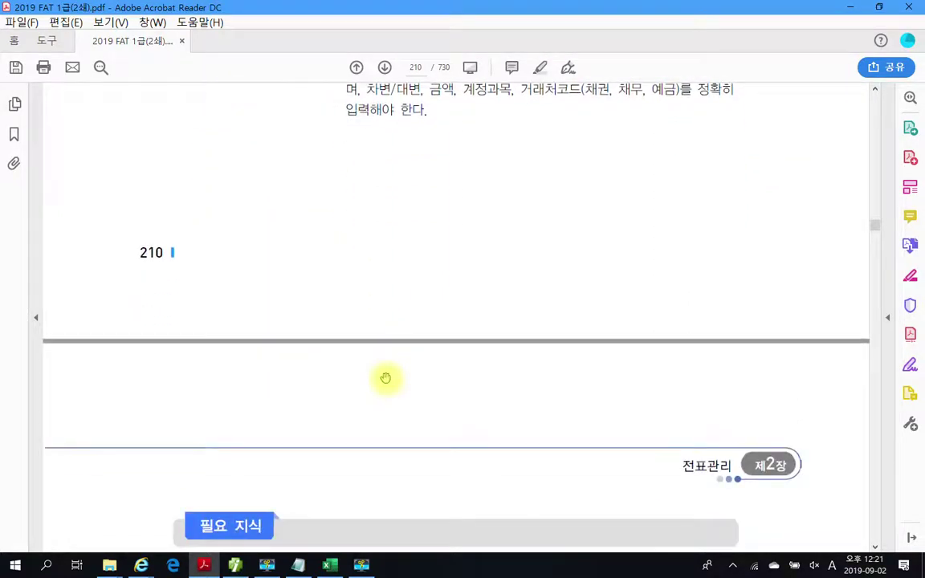
{"action": "scroll", "coordinate": [386, 378], "scroll_direction": "down", "scroll_amount": 7}
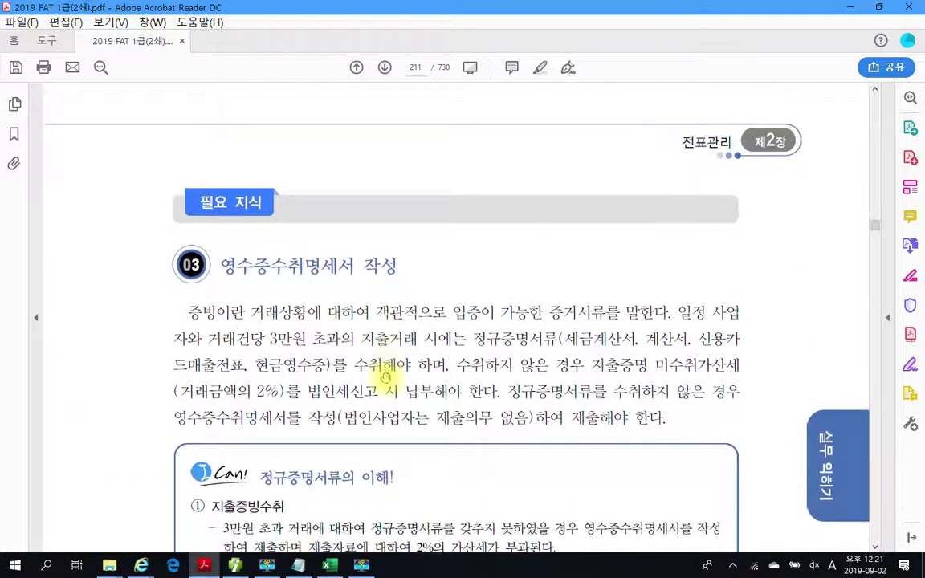
{"action": "scroll", "coordinate": [386, 378], "scroll_direction": "up", "scroll_amount": 5}
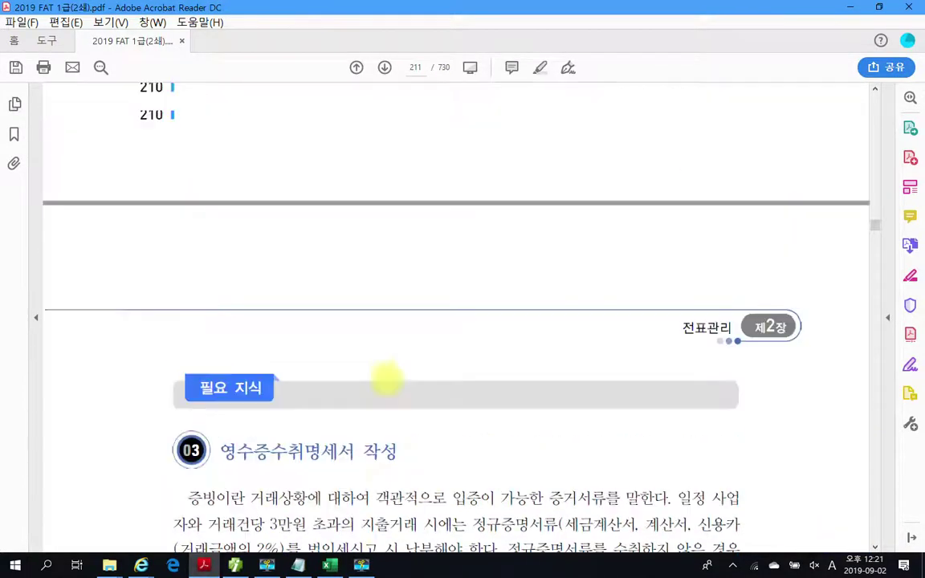
{"action": "scroll", "coordinate": [385, 378], "scroll_direction": "down", "scroll_amount": 6}
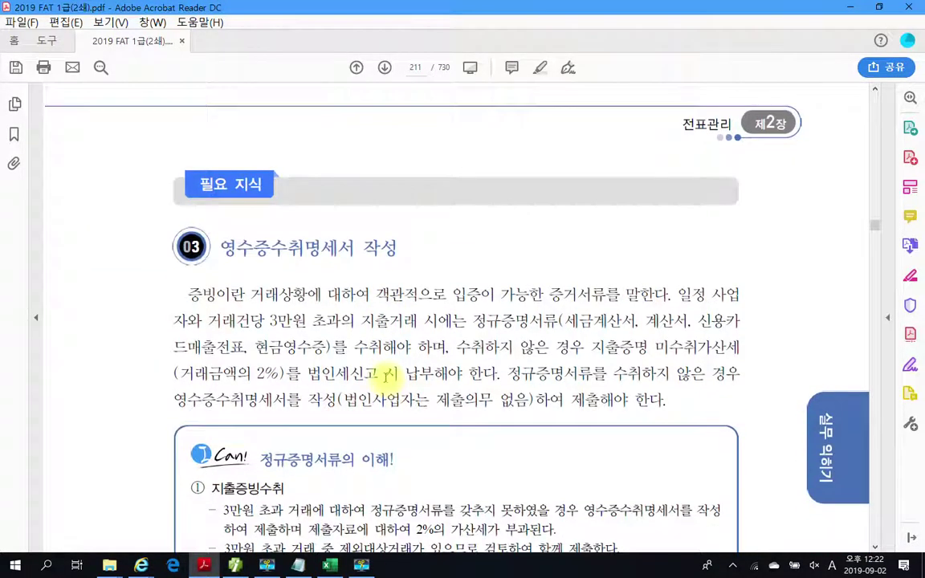
{"action": "scroll", "coordinate": [385, 378], "scroll_direction": "down", "scroll_amount": 1}
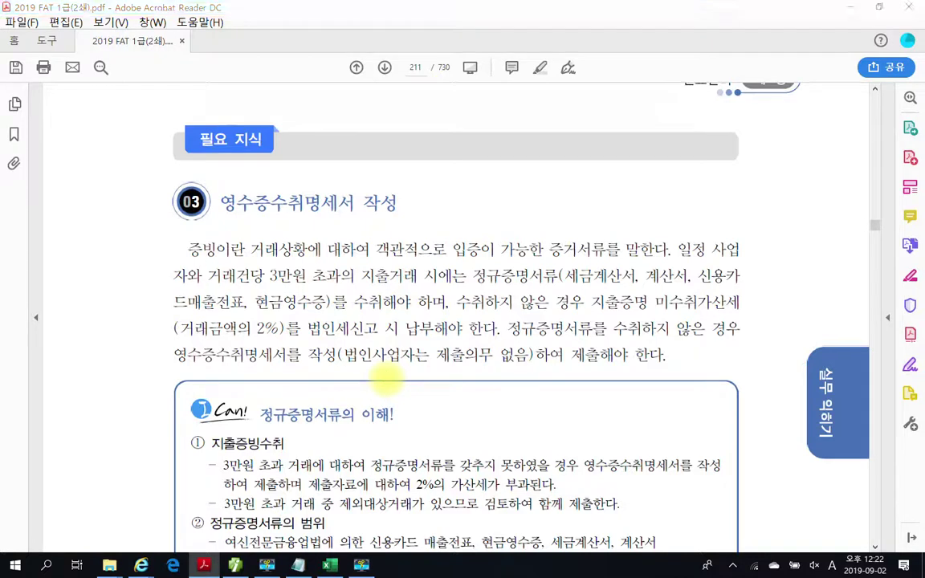
{"action": "mouse_move", "coordinate": [202, 211]}
{"action": "left_mouse_down"}
{"action": "mouse_move", "coordinate": [414, 205]}
{"action": "mouse_move", "coordinate": [249, 165]}
{"action": "mouse_move", "coordinate": [204, 181]}
{"action": "left_mouse_up"}
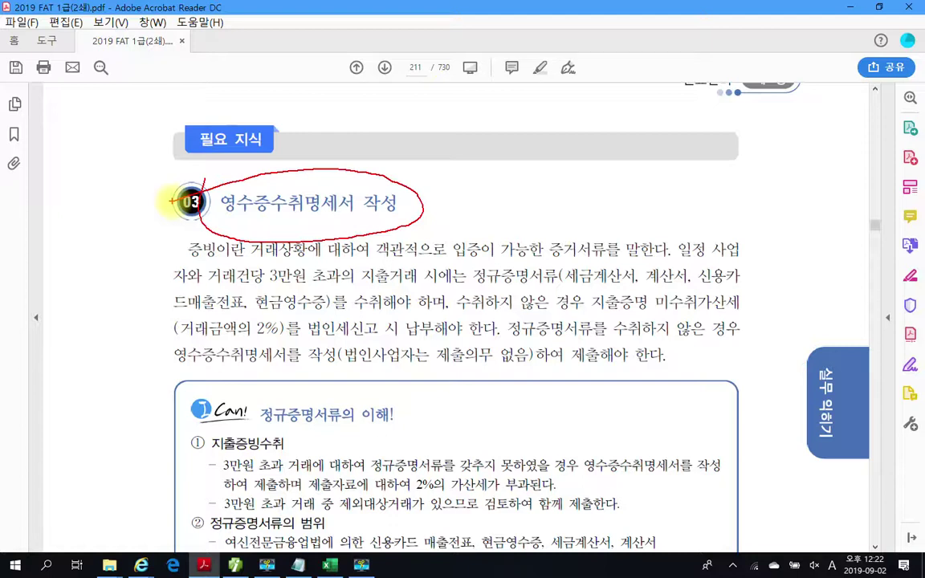
{"action": "key", "text": "Escape"}
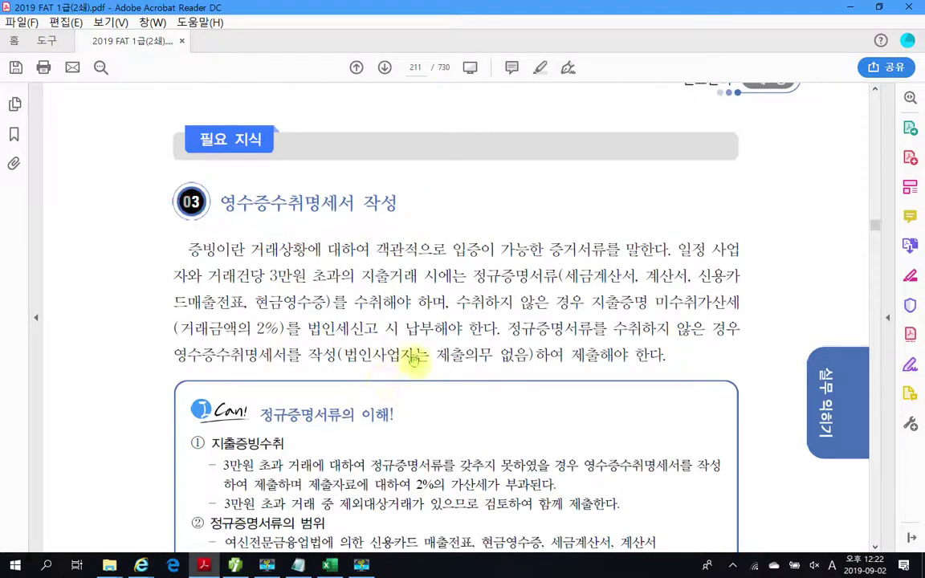
- Frame the explanatory paragraph of section 03 and circle 영수증 and 명세서 in its heading
{"action": "scroll", "coordinate": [406, 351], "scroll_direction": "down", "scroll_amount": 2}
{"action": "scroll", "coordinate": [406, 351], "scroll_direction": "down", "scroll_amount": 1}
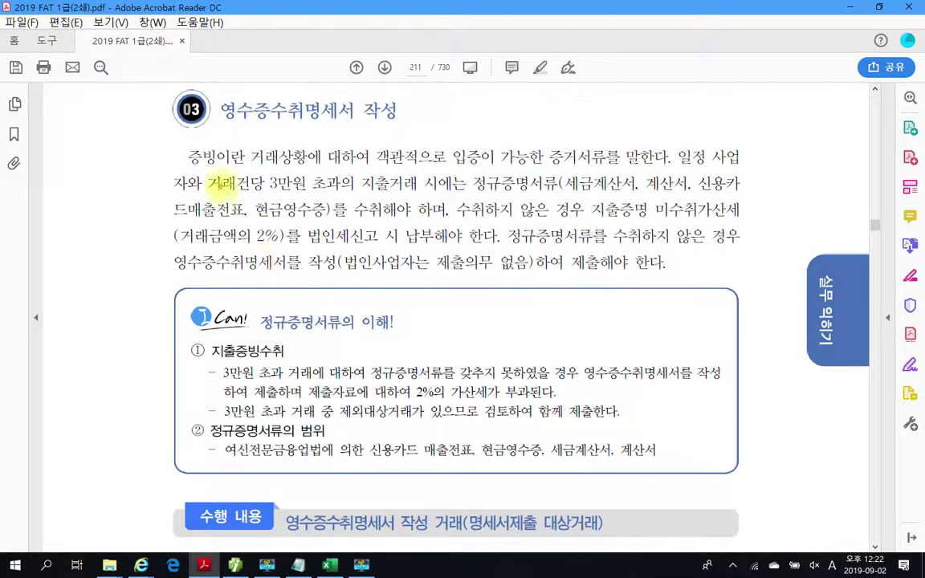
{"action": "left_click_drag", "start_coordinate": [110, 122], "coordinate": [780, 291]}
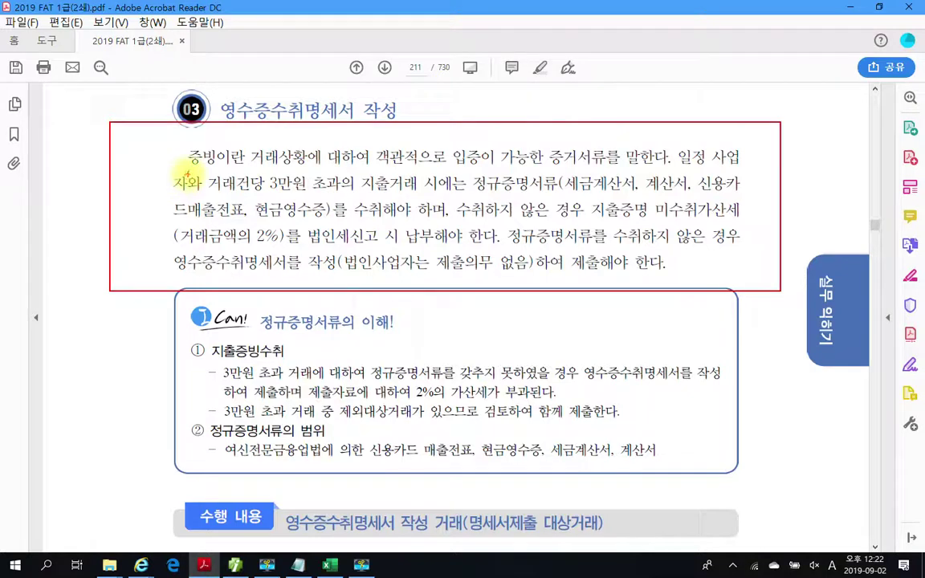
{"action": "mouse_move", "coordinate": [265, 134]}
{"action": "left_mouse_down"}
{"action": "mouse_move", "coordinate": [207, 128]}
{"action": "mouse_move", "coordinate": [229, 78]}
{"action": "mouse_move", "coordinate": [271, 106]}
{"action": "mouse_move", "coordinate": [255, 114]}
{"action": "left_mouse_up"}
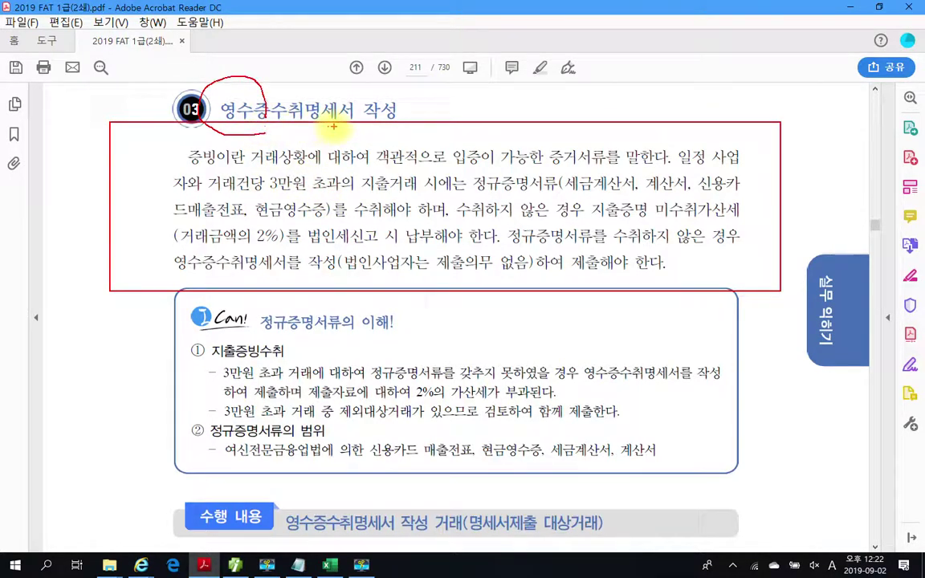
{"action": "mouse_move", "coordinate": [314, 126]}
{"action": "left_mouse_down"}
{"action": "mouse_move", "coordinate": [305, 112]}
{"action": "mouse_move", "coordinate": [351, 93]}
{"action": "mouse_move", "coordinate": [337, 124]}
{"action": "left_mouse_up"}
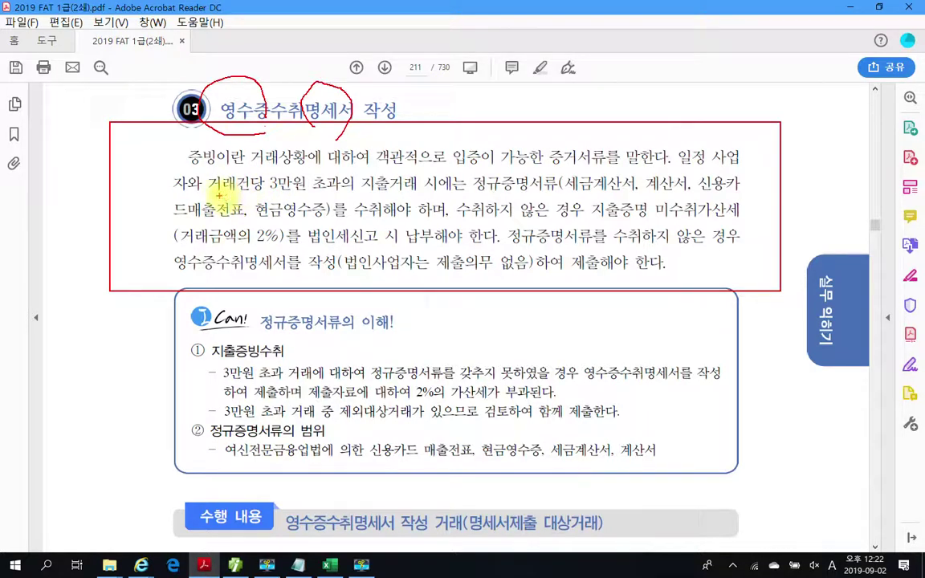
- Mark 건당 3만원, 정규증명서류, 지출증명 미수취가산세, 2% and the tax payment and submission wording in the paragraph, and clear all marks
{"action": "left_click_drag", "start_coordinate": [238, 193], "coordinate": [306, 192]}
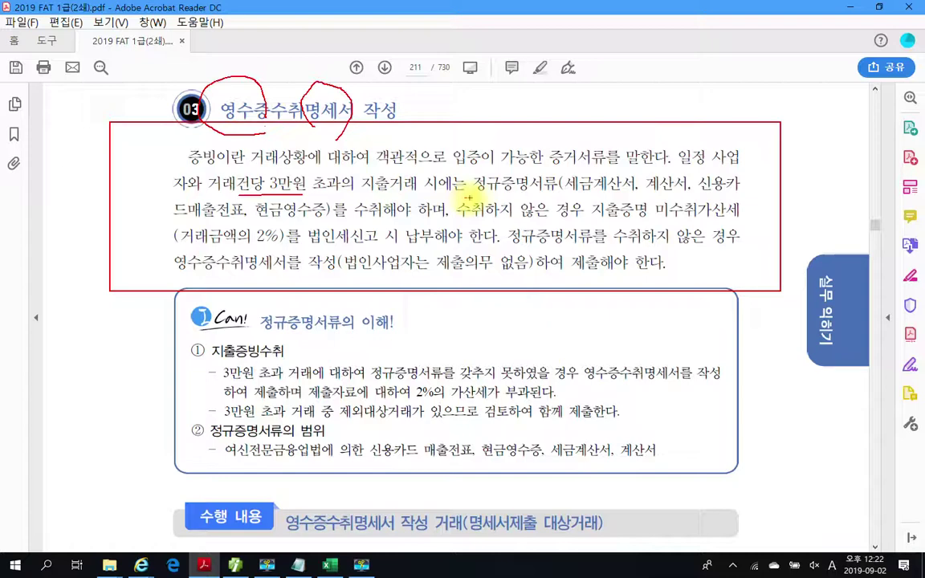
{"action": "left_click_drag", "start_coordinate": [474, 194], "coordinate": [562, 195]}
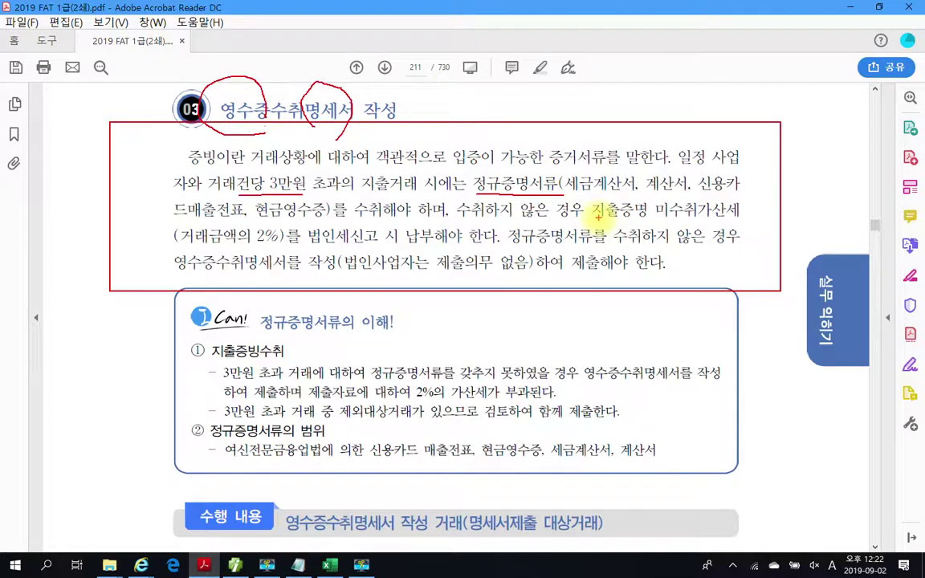
{"action": "left_click_drag", "start_coordinate": [593, 216], "coordinate": [741, 217]}
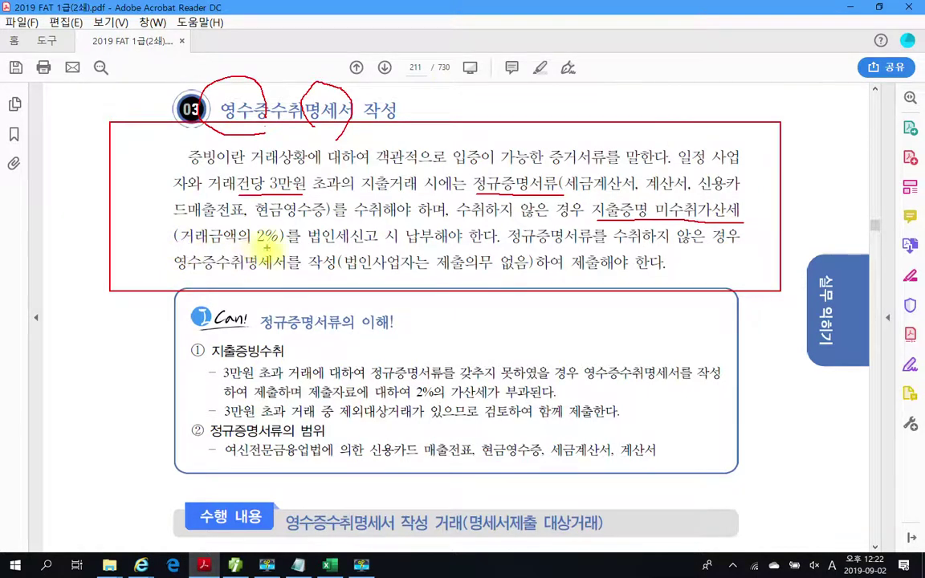
{"action": "mouse_move", "coordinate": [257, 241]}
{"action": "left_mouse_down"}
{"action": "mouse_move", "coordinate": [269, 226]}
{"action": "mouse_move", "coordinate": [265, 237]}
{"action": "mouse_move", "coordinate": [295, 250]}
{"action": "mouse_move", "coordinate": [506, 245]}
{"action": "left_mouse_up"}
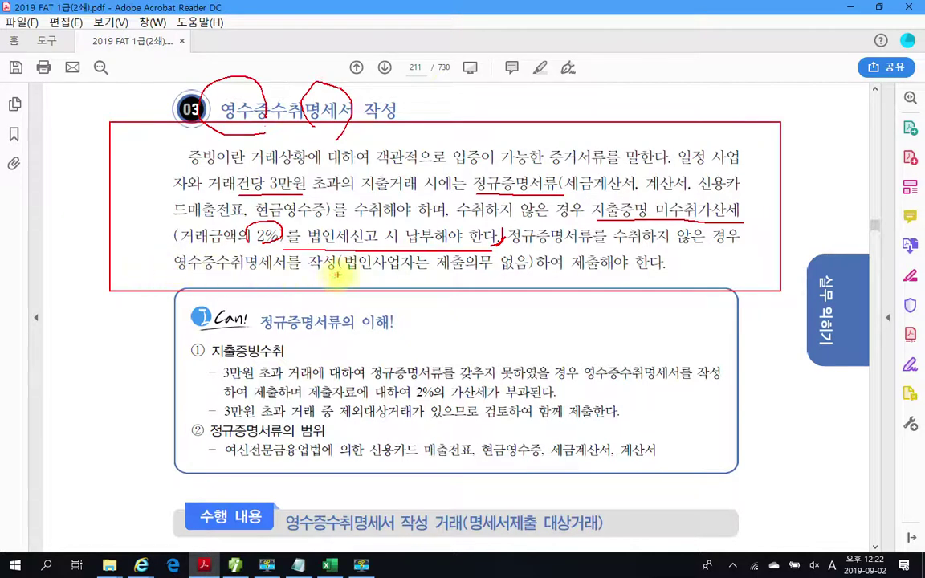
{"action": "left_click_drag", "start_coordinate": [544, 273], "coordinate": [628, 272]}
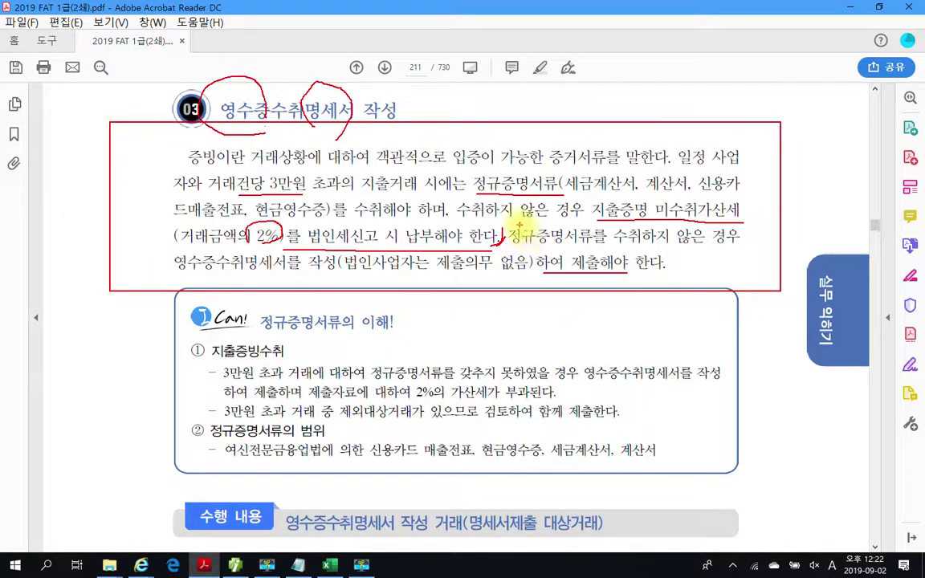
{"action": "left_click_drag", "start_coordinate": [511, 226], "coordinate": [507, 243]}
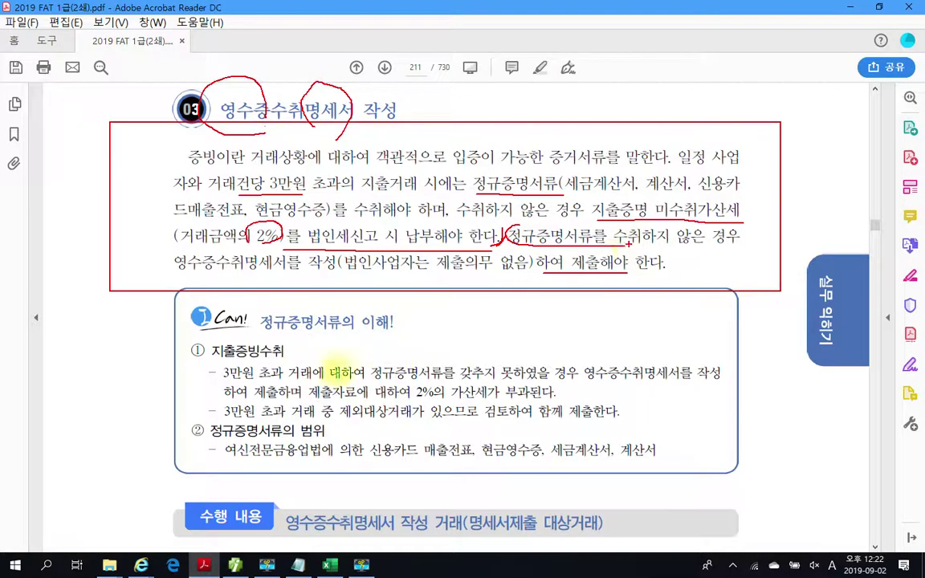
{"action": "key", "text": "Escape"}
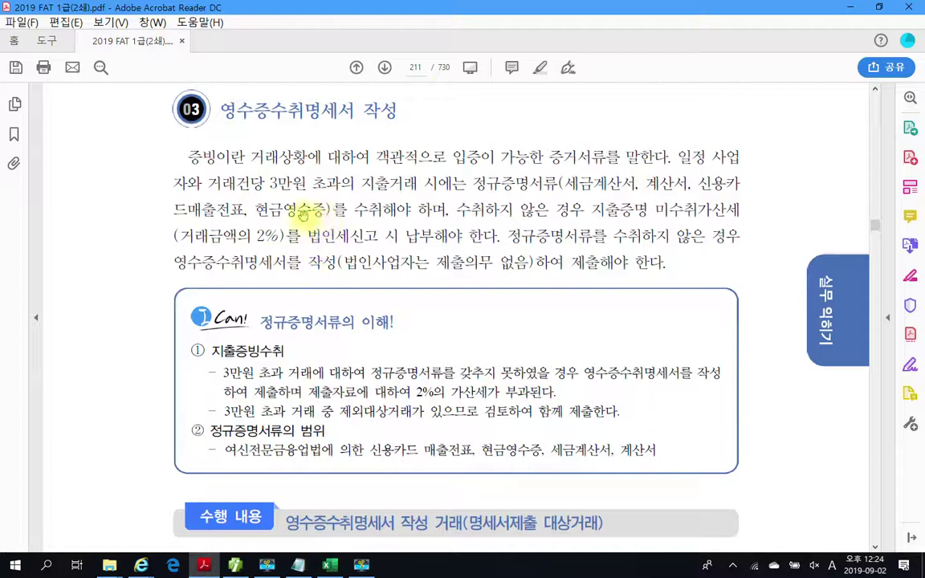
- Select 현금영수증 in the section 03 paragraph, clear the selection, and go down to the 수행 내용 receipt exercise on page 211
{"action": "left_click_drag", "start_coordinate": [252, 210], "coordinate": [319, 211]}
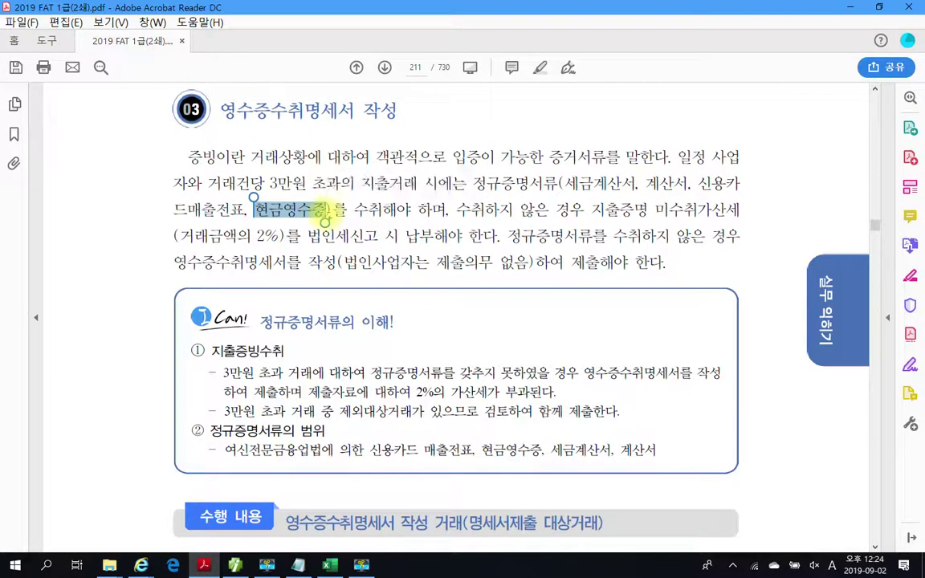
{"action": "left_click", "coordinate": [304, 218]}
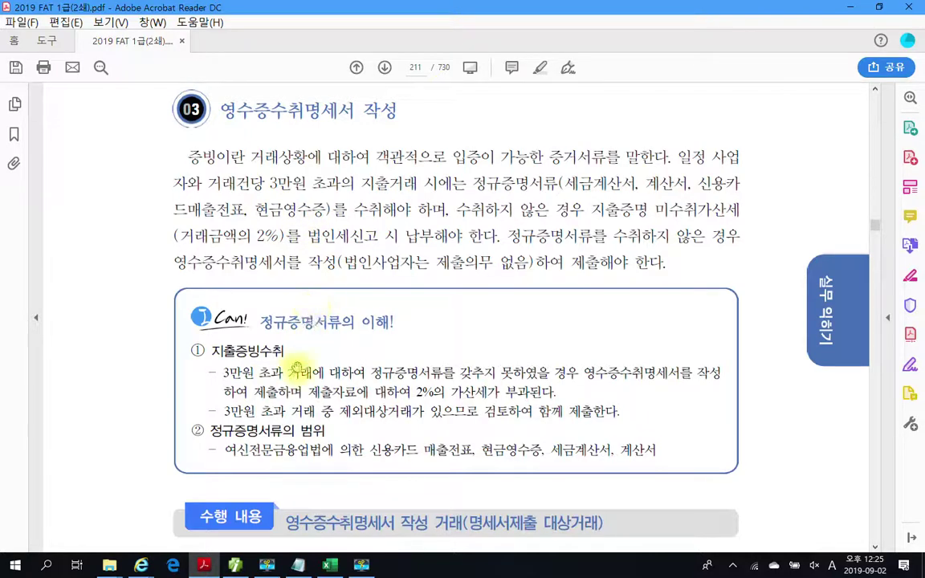
{"action": "scroll", "coordinate": [300, 372], "scroll_direction": "down", "scroll_amount": 2}
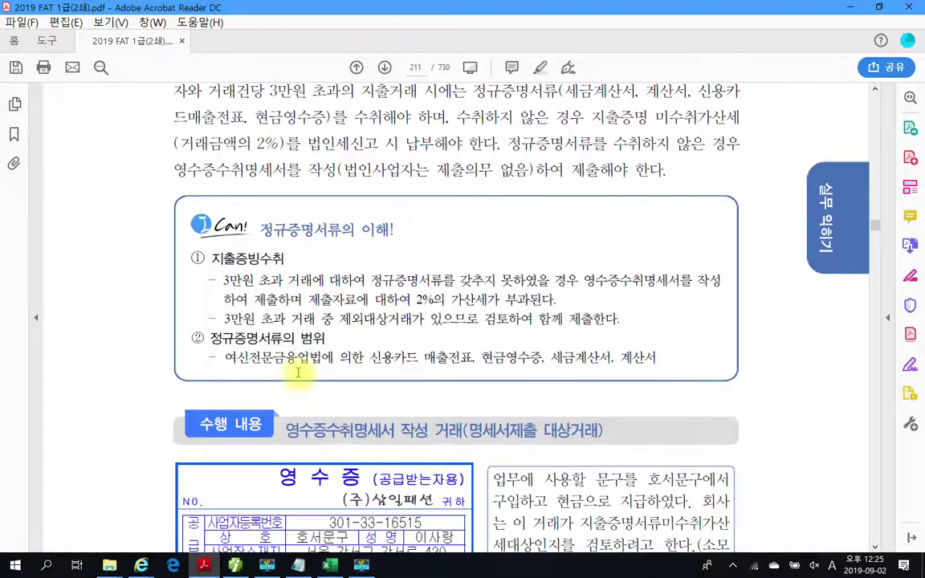
{"action": "scroll", "coordinate": [299, 368], "scroll_direction": "down", "scroll_amount": 1}
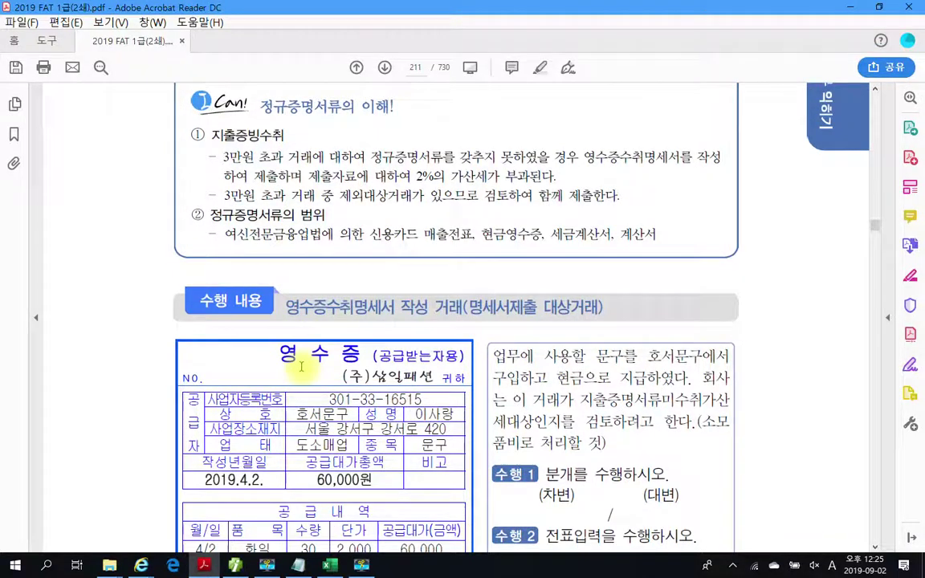
{"action": "scroll", "coordinate": [301, 369], "scroll_direction": "down", "scroll_amount": 4}
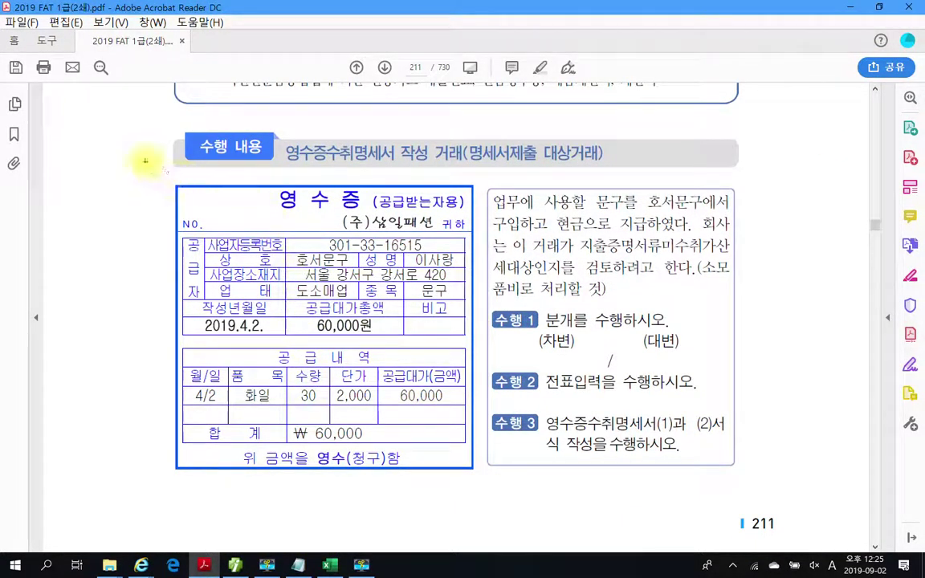
- Frame the 영수증수취명세서 exercise, underline the 수행 3 instruction on forms (1) and (2), and clear the marks
{"action": "mouse_move", "coordinate": [142, 161]}
{"action": "left_mouse_down"}
{"action": "mouse_move", "coordinate": [791, 502]}
{"action": "mouse_move", "coordinate": [779, 498]}
{"action": "left_mouse_up"}
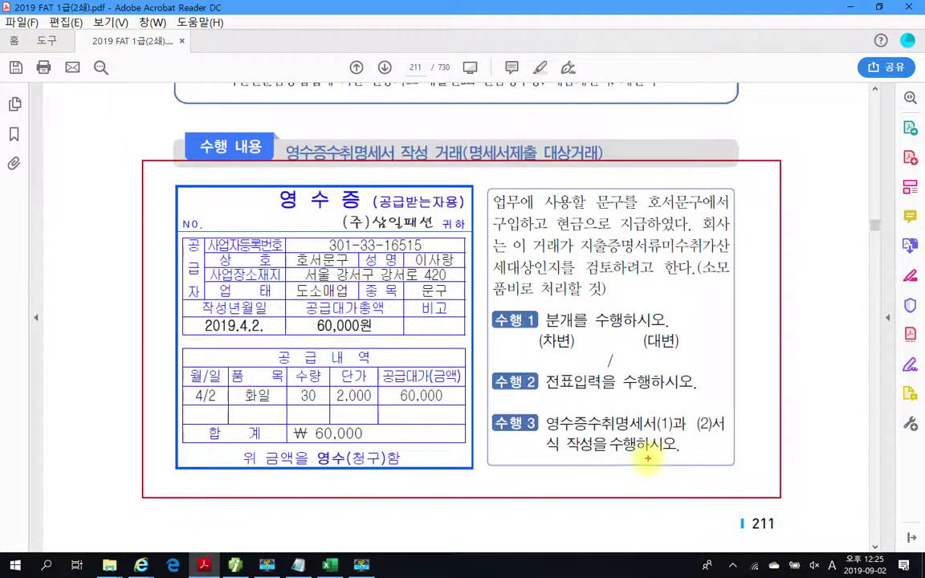
{"action": "left_click_drag", "start_coordinate": [547, 439], "coordinate": [753, 434]}
{"action": "left_click_drag", "start_coordinate": [547, 457], "coordinate": [678, 455]}
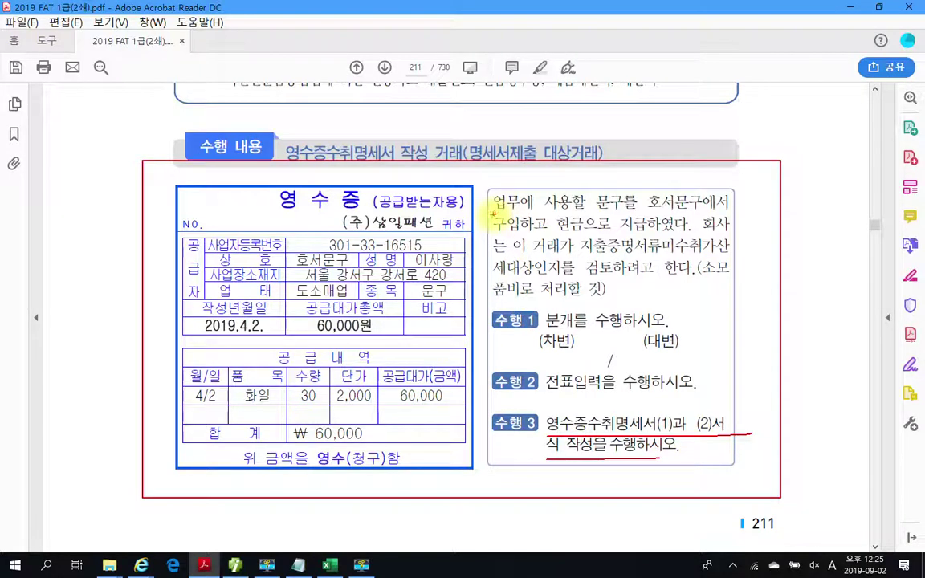
{"action": "key", "text": "Escape"}
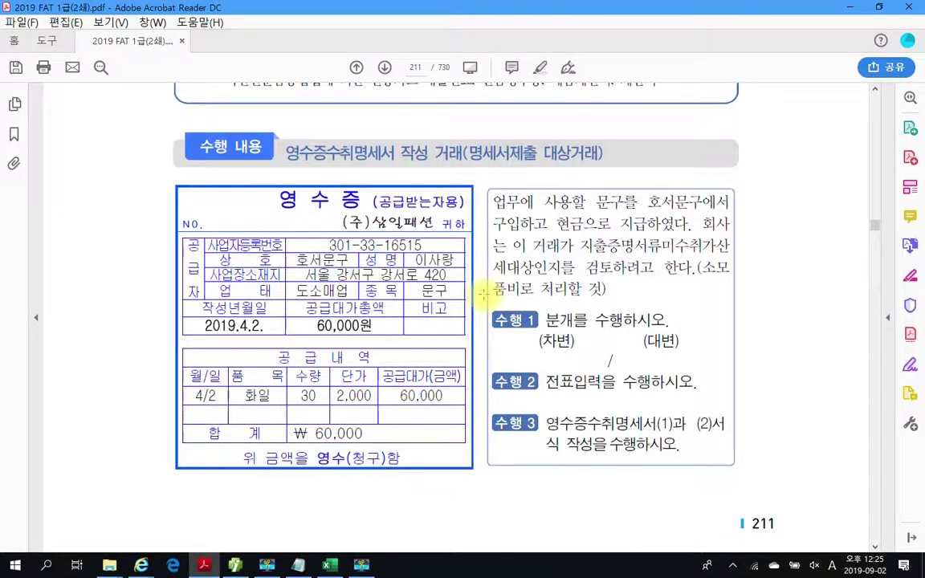
- Underline the note 소모품비로 처리할 것 in the exercise text and circle the item 화일 on the receipt
{"action": "left_click_drag", "start_coordinate": [679, 281], "coordinate": [732, 286]}
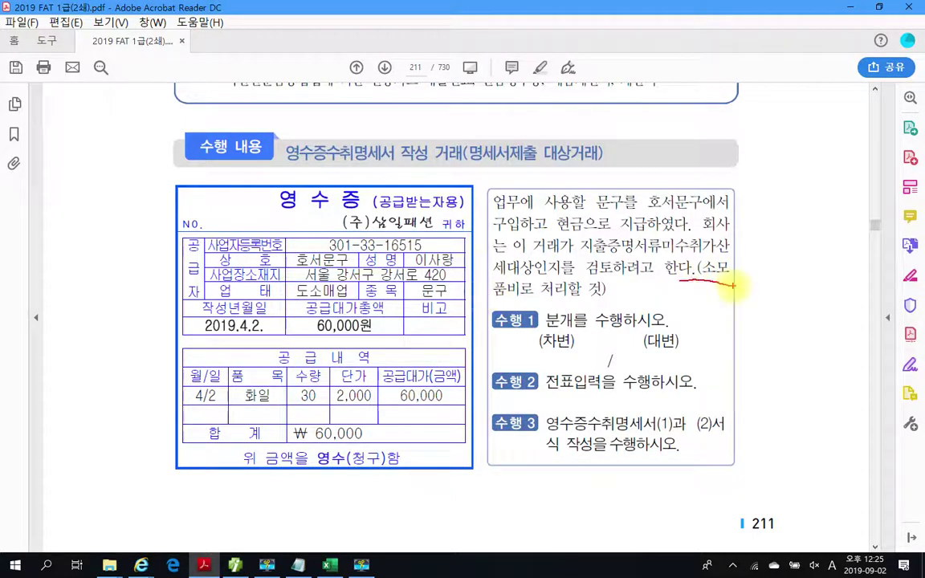
{"action": "left_click_drag", "start_coordinate": [493, 301], "coordinate": [585, 312]}
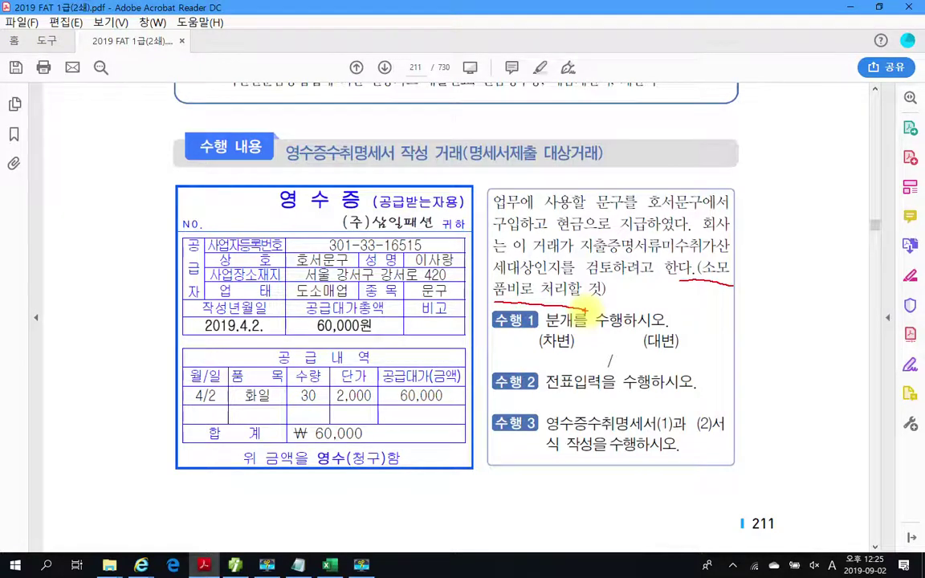
{"action": "left_click_drag", "start_coordinate": [265, 379], "coordinate": [265, 409]}
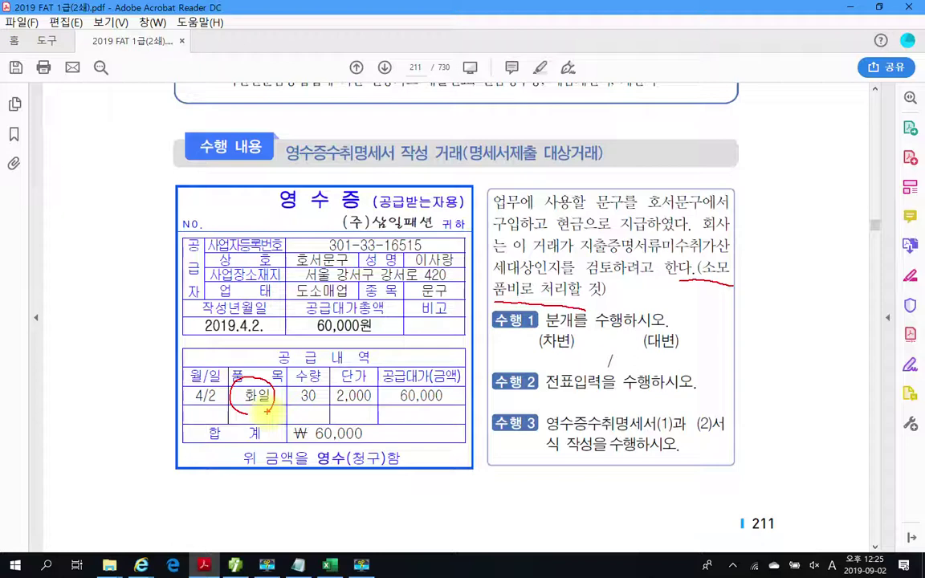
{"action": "left_click_drag", "start_coordinate": [681, 281], "coordinate": [753, 287]}
{"action": "left_click_drag", "start_coordinate": [474, 303], "coordinate": [575, 300]}
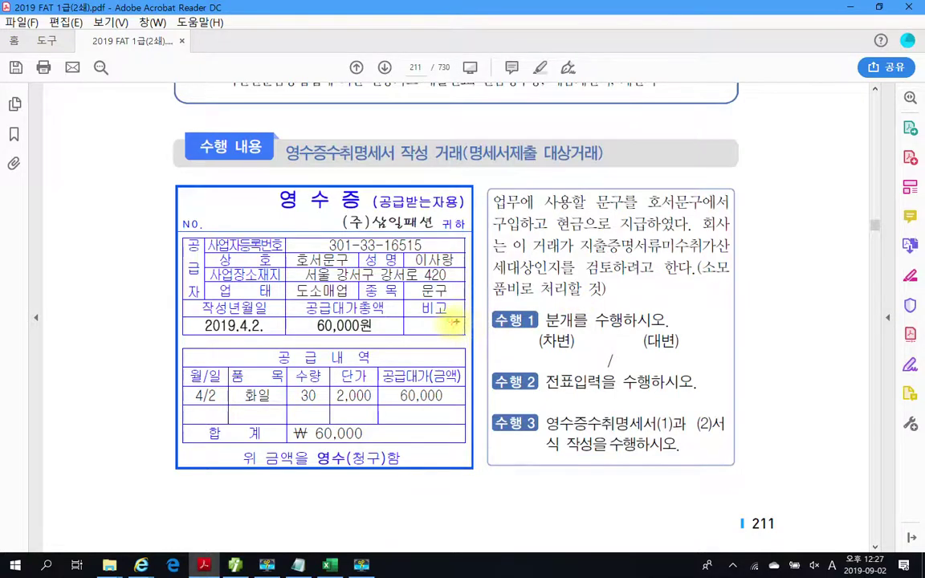
- Frame the 수행 1 journal entry area, underline 소모 in the note, and handwrite 소모품비 on the debit side with an underline
{"action": "left_click_drag", "start_coordinate": [396, 320], "coordinate": [875, 388]}
{"action": "left_click_drag", "start_coordinate": [681, 274], "coordinate": [728, 271]}
{"action": "mouse_move", "coordinate": [418, 344]}
{"action": "left_mouse_down"}
{"action": "mouse_move", "coordinate": [441, 342]}
{"action": "mouse_move", "coordinate": [431, 355]}
{"action": "mouse_move", "coordinate": [459, 338]}
{"action": "mouse_move", "coordinate": [462, 359]}
{"action": "mouse_move", "coordinate": [485, 359]}
{"action": "mouse_move", "coordinate": [482, 342]}
{"action": "mouse_move", "coordinate": [502, 347]}
{"action": "mouse_move", "coordinate": [495, 351]}
{"action": "mouse_move", "coordinate": [506, 345]}
{"action": "mouse_move", "coordinate": [526, 367]}
{"action": "left_mouse_up"}
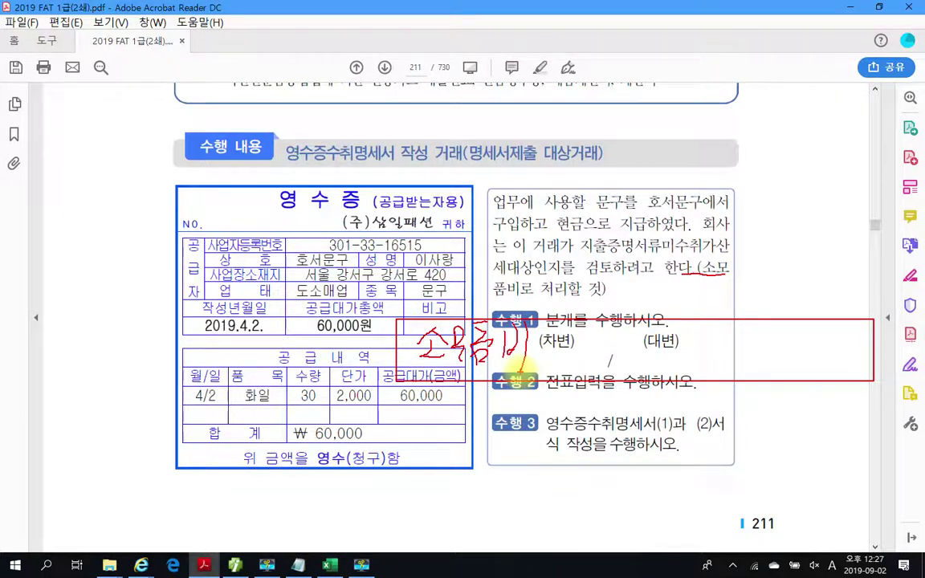
{"action": "left_click_drag", "start_coordinate": [386, 359], "coordinate": [551, 366]}
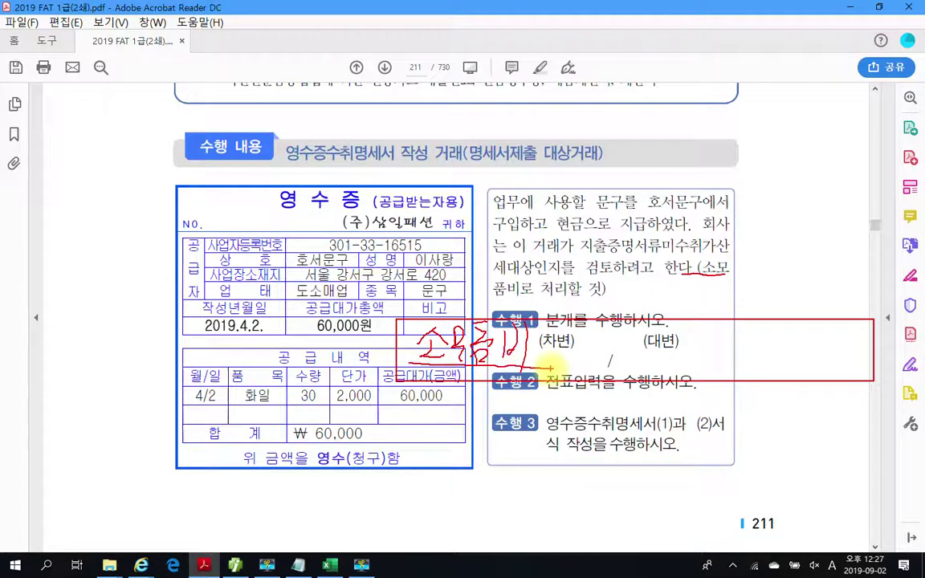
- Circle 60,000 and 현금, handwrite 현금 on the credit side, mark the 수행 2 and 수행 3 instructions, and clear all marks
{"action": "mouse_move", "coordinate": [347, 416]}
{"action": "left_mouse_down"}
{"action": "mouse_move", "coordinate": [300, 440]}
{"action": "mouse_move", "coordinate": [370, 455]}
{"action": "left_mouse_up"}
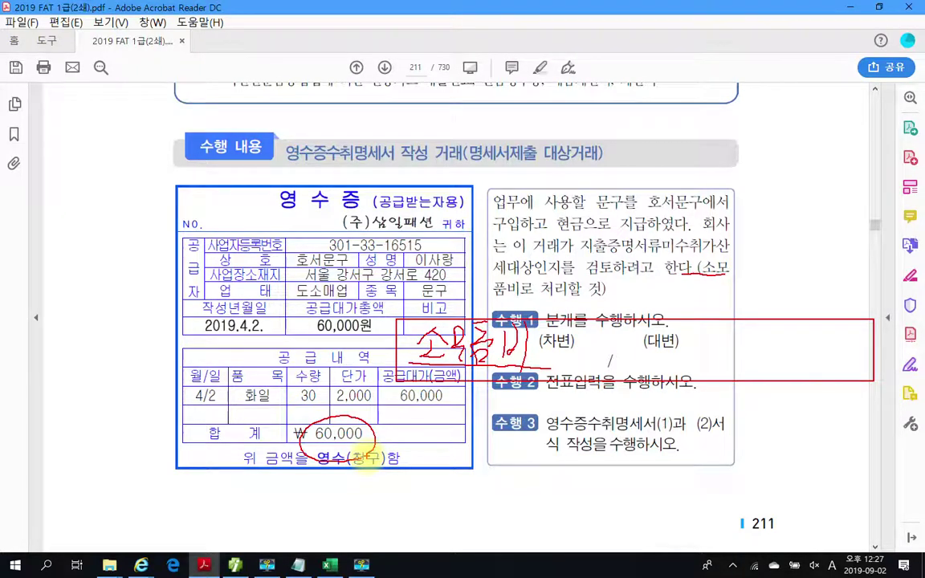
{"action": "left_click_drag", "start_coordinate": [562, 213], "coordinate": [582, 215]}
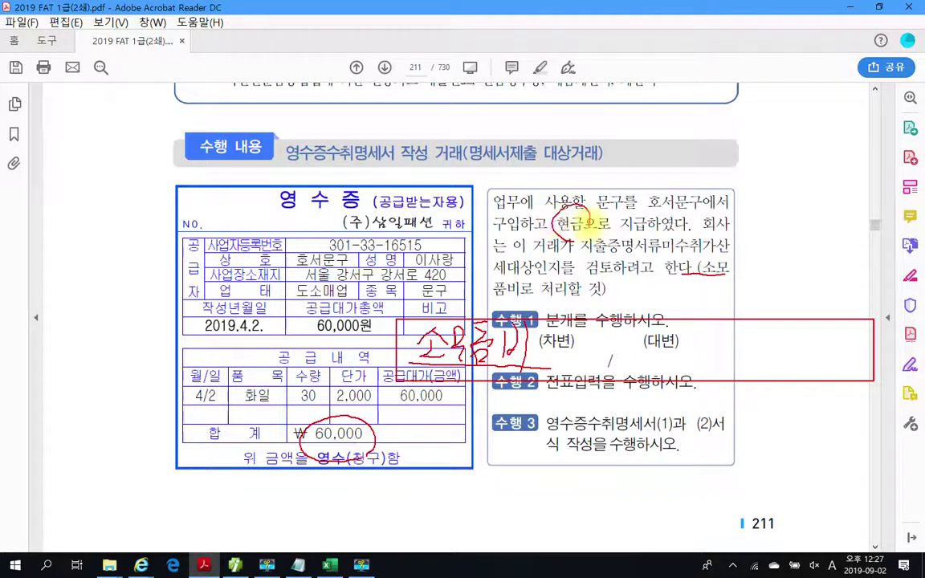
{"action": "mouse_move", "coordinate": [644, 358]}
{"action": "left_mouse_down"}
{"action": "mouse_move", "coordinate": [719, 354]}
{"action": "mouse_move", "coordinate": [735, 387]}
{"action": "left_mouse_up"}
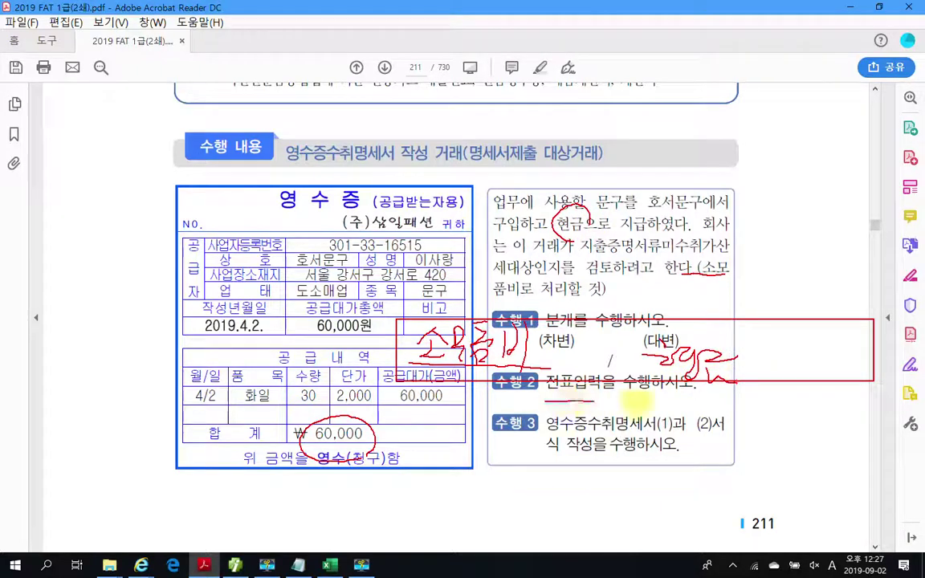
{"action": "left_click_drag", "start_coordinate": [547, 404], "coordinate": [717, 404]}
{"action": "mouse_move", "coordinate": [534, 426]}
{"action": "left_mouse_down"}
{"action": "mouse_move", "coordinate": [555, 470]}
{"action": "mouse_move", "coordinate": [562, 419]}
{"action": "mouse_move", "coordinate": [547, 408]}
{"action": "left_mouse_up"}
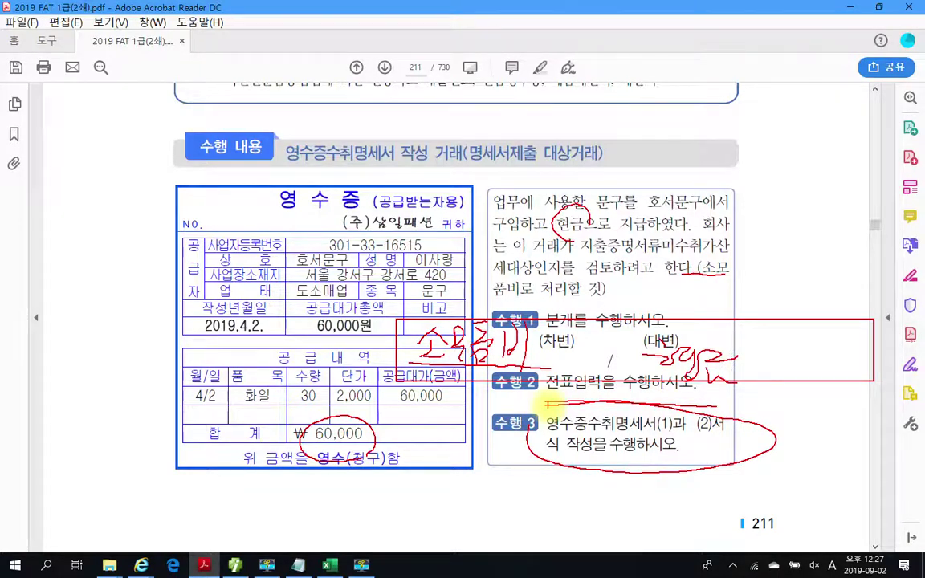
{"action": "key", "text": "Escape"}
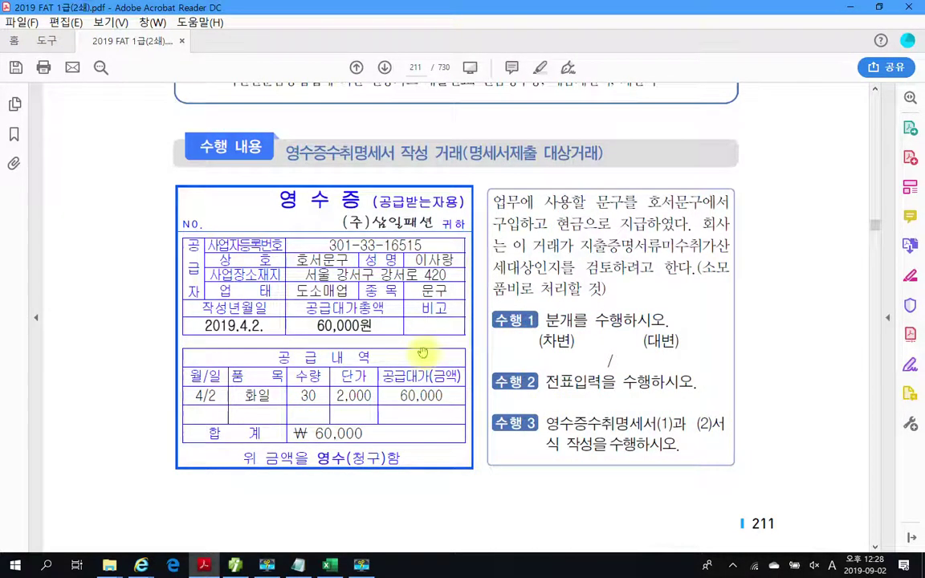
- Switch to SmartA's 일반전표입력 and load the vouchers for month 04
{"action": "left_click", "coordinate": [236, 565]}
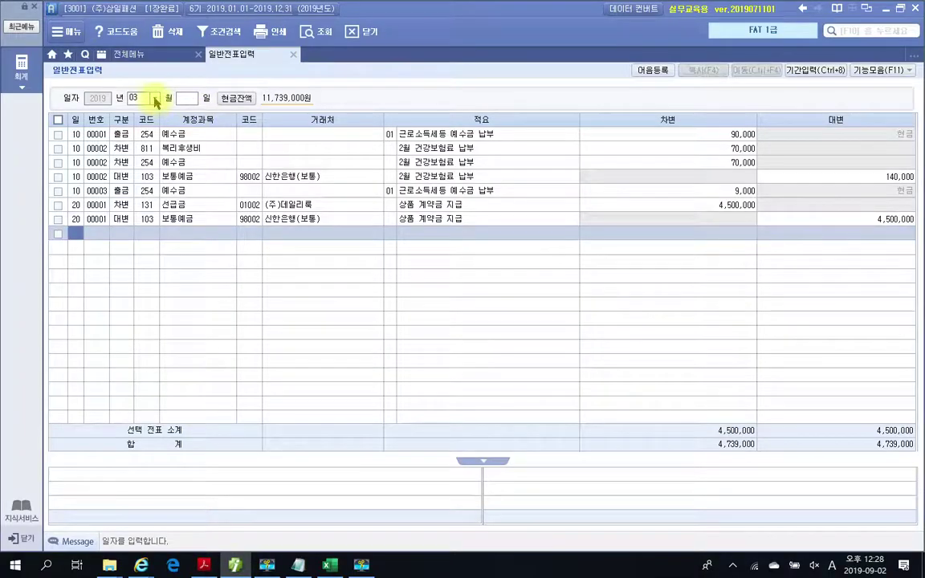
{"action": "left_click", "coordinate": [155, 98]}
{"action": "left_click", "coordinate": [133, 139]}
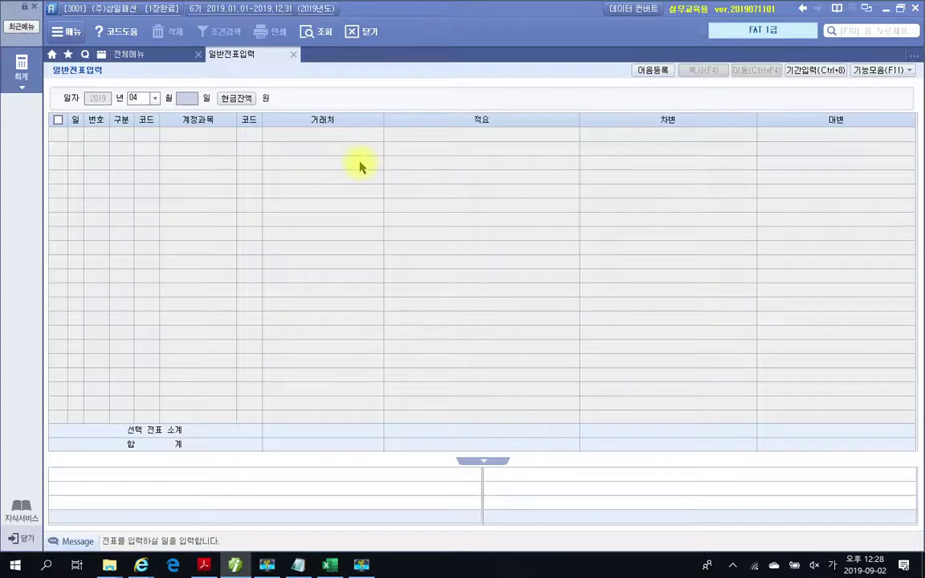
{"action": "key", "text": "Return"}
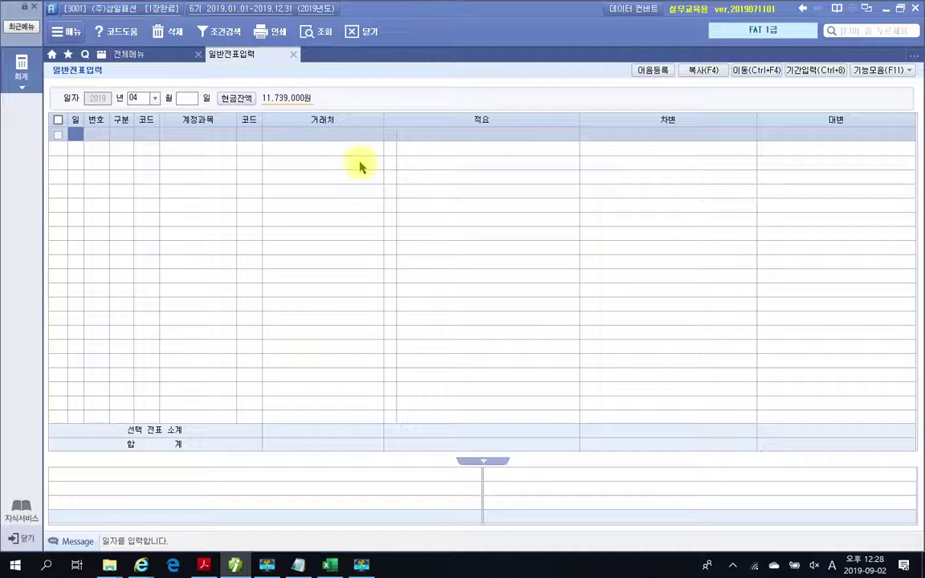
- Start a voucher line dated day 2 with the type 출금
{"action": "type", "text": "2"}
{"action": "key", "text": "Return"}
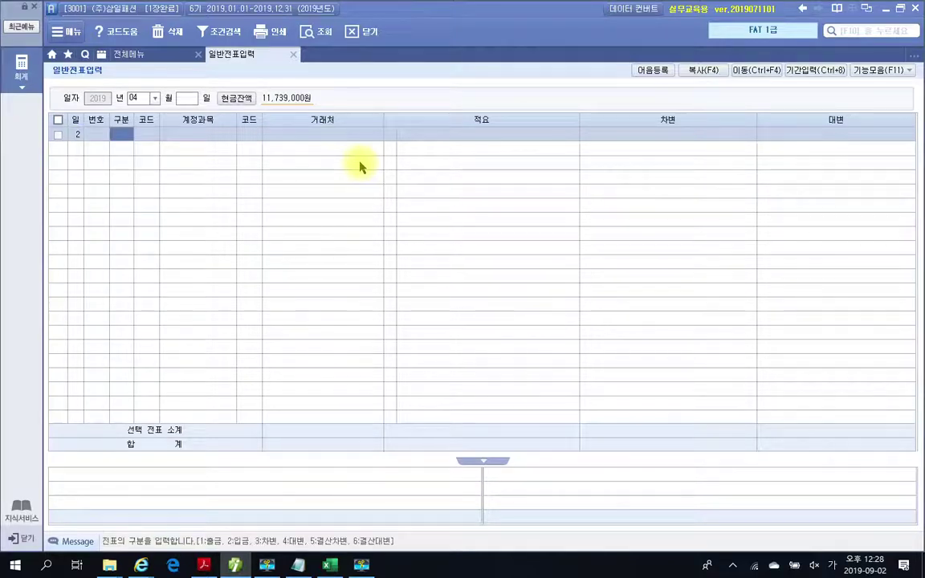
{"action": "type", "text": "1"}
{"action": "key", "text": "Return"}
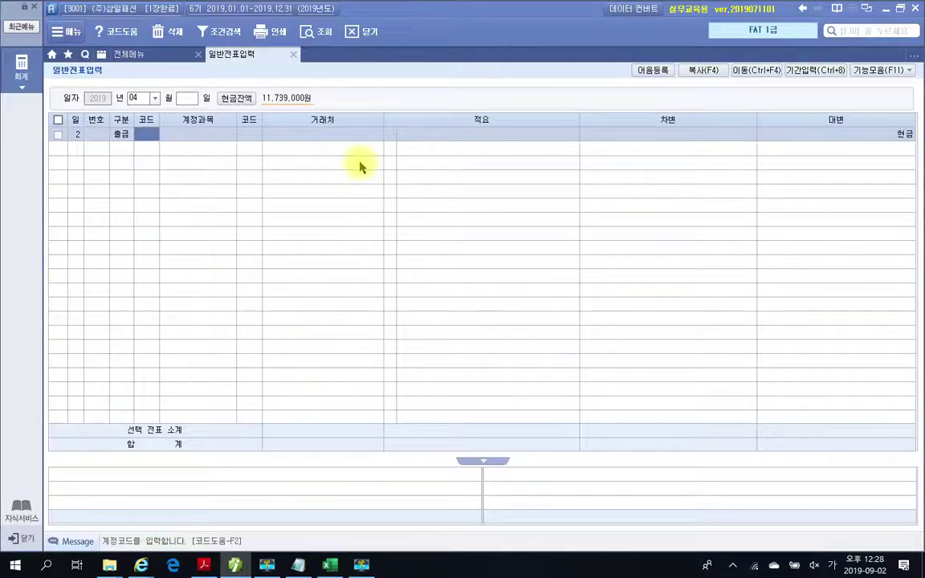
- Look up accounts containing 소모 and assign 830 소모품비 to the voucher line
{"action": "type", "text": "소모"}
{"action": "key", "text": "Return"}
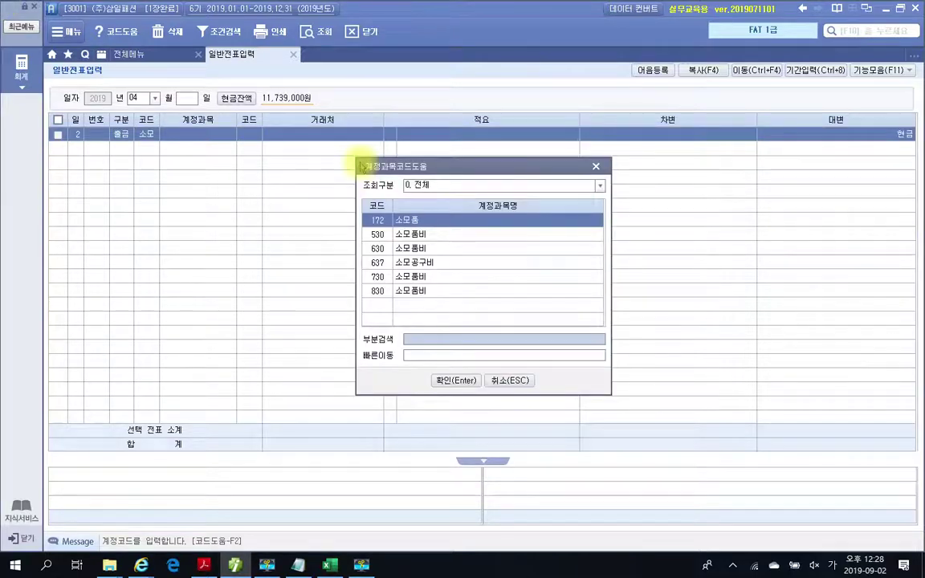
{"action": "key", "text": "Down"}
{"action": "key", "text": "Down"}
{"action": "key", "text": "Down"}
{"action": "key", "text": "Down"}
{"action": "key", "text": "Down"}
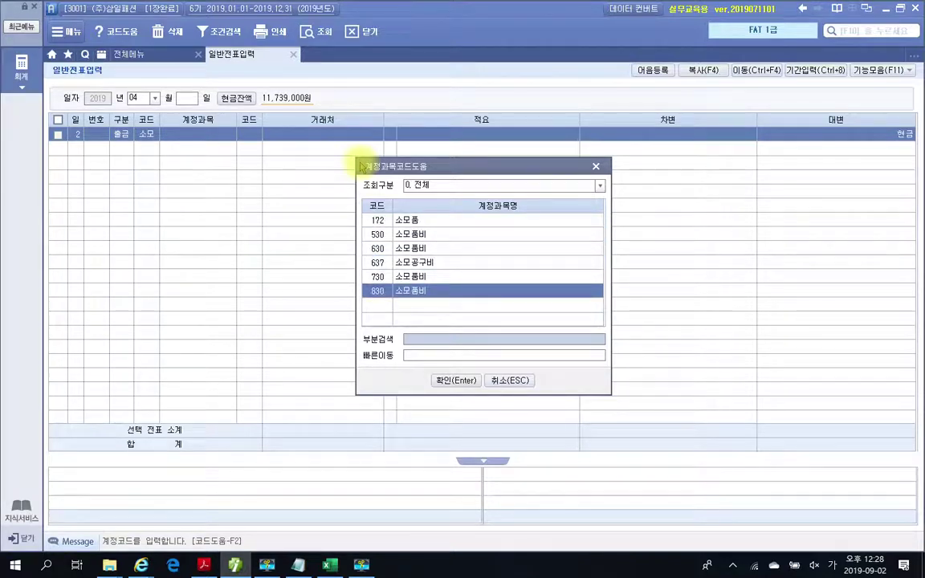
{"action": "key", "text": "Return"}
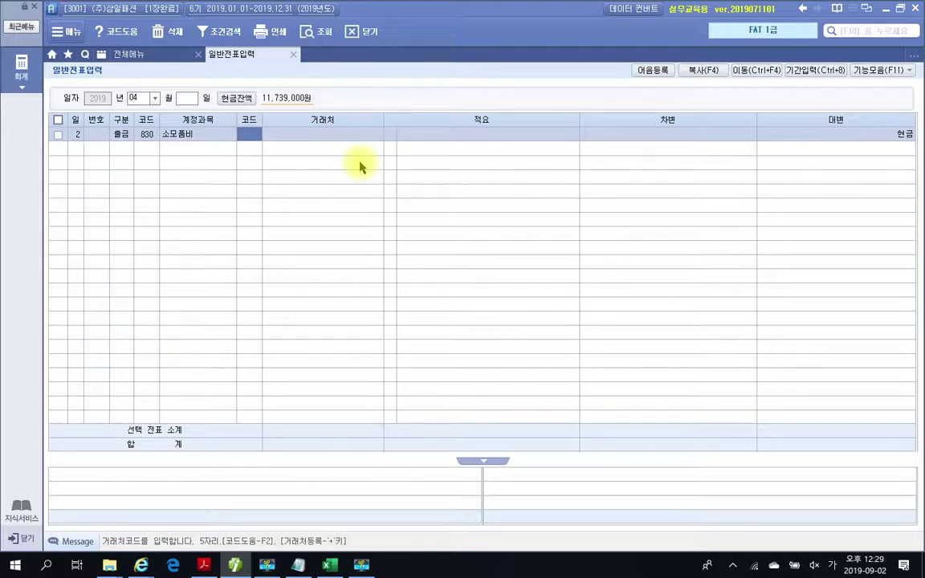
- Leave the 거래처 code empty and enter 호서문구 as the 거래처 name
{"action": "type", "text": "호씨"}
{"action": "key", "text": "BackSpace"}
{"action": "key", "text": "BackSpace"}
{"action": "key", "text": "Return"}
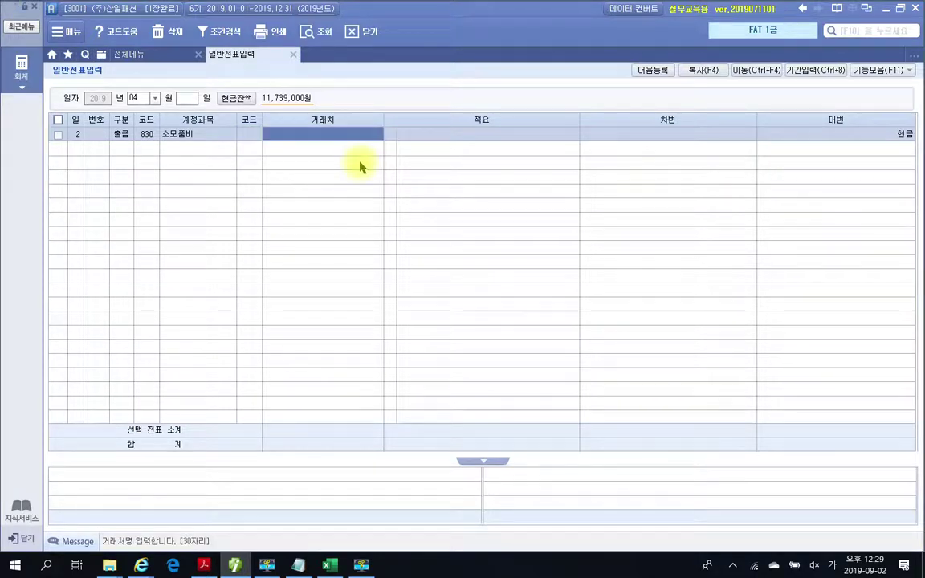
{"action": "type", "text": "호서블"}
{"action": "type", "text": "구"}
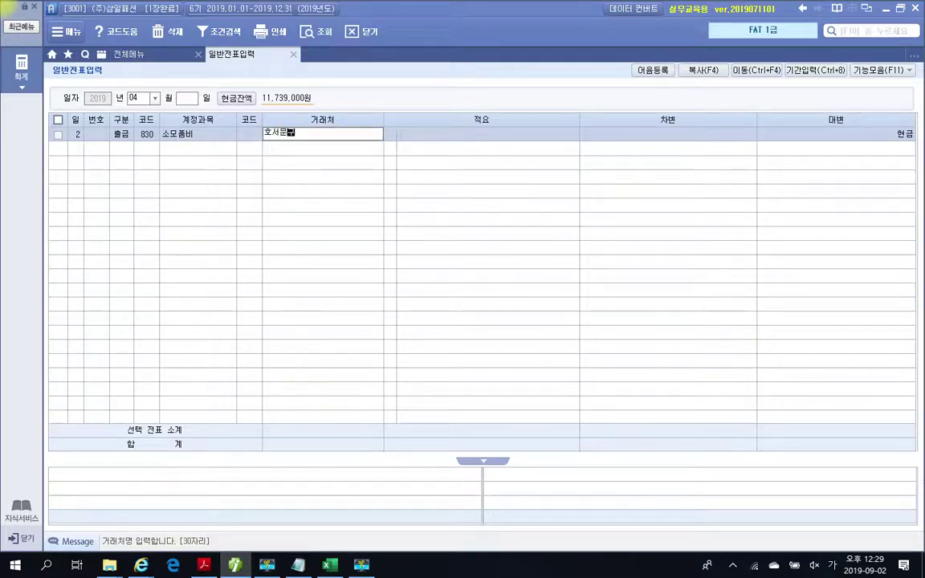
{"action": "key", "text": "Return"}
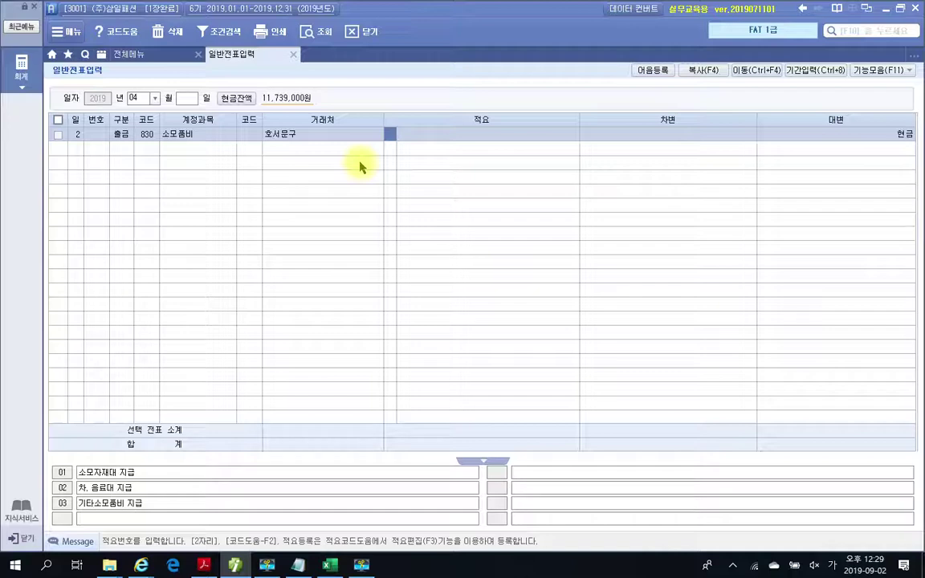
- Skip the preset 적요 number, enter 화일 구입 as the description, and record 60,000 as the debit amount
{"action": "key", "text": "Return"}
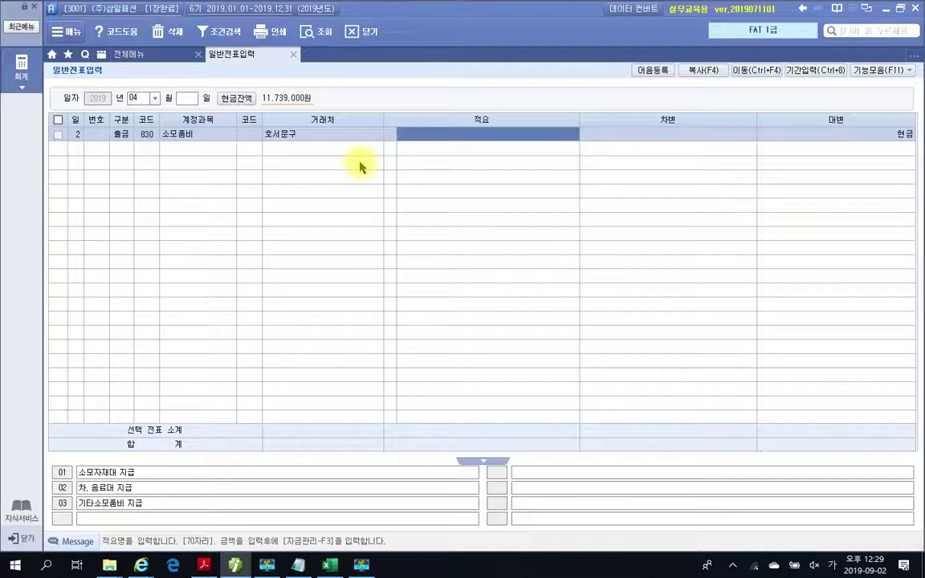
{"action": "type", "text": "화일 구매"}
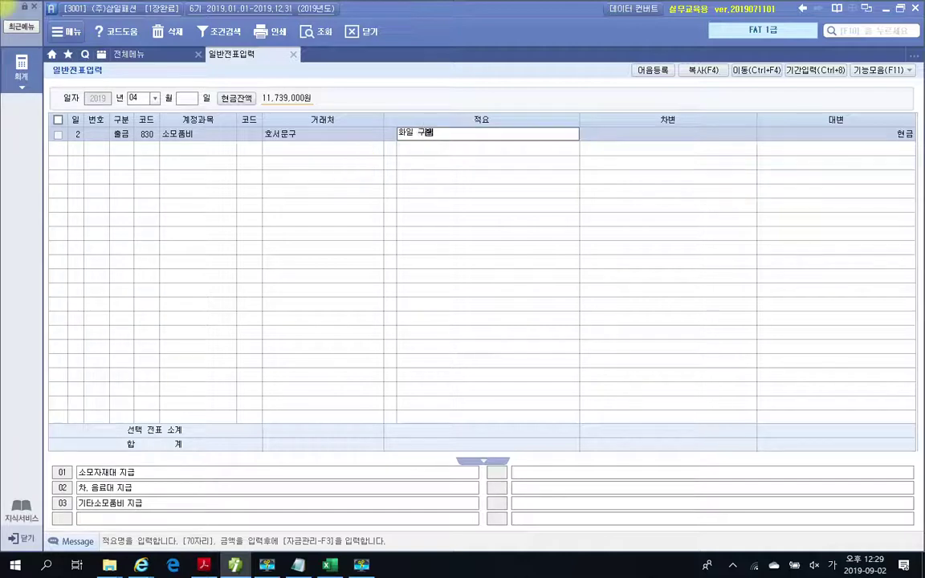
{"action": "key", "text": "Return"}
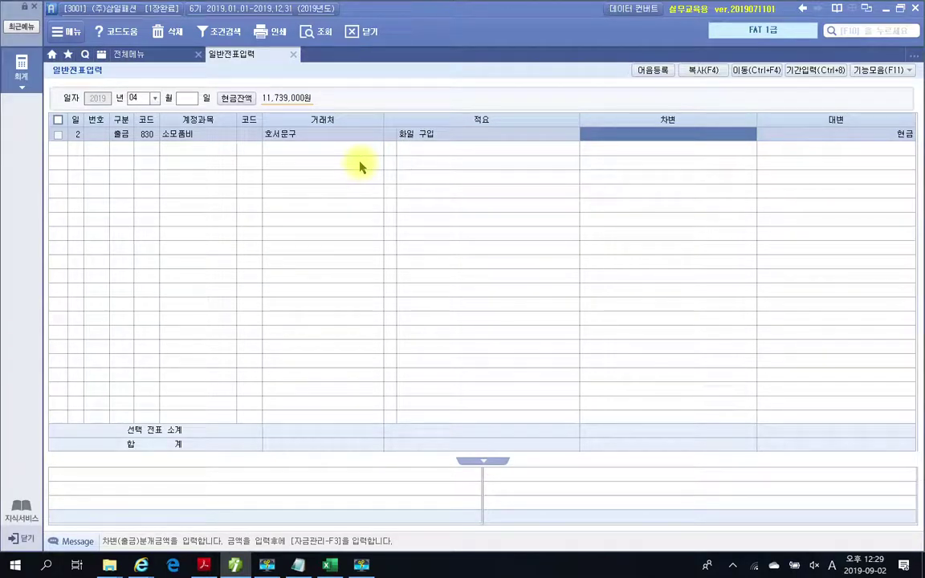
{"action": "type", "text": "600000"}
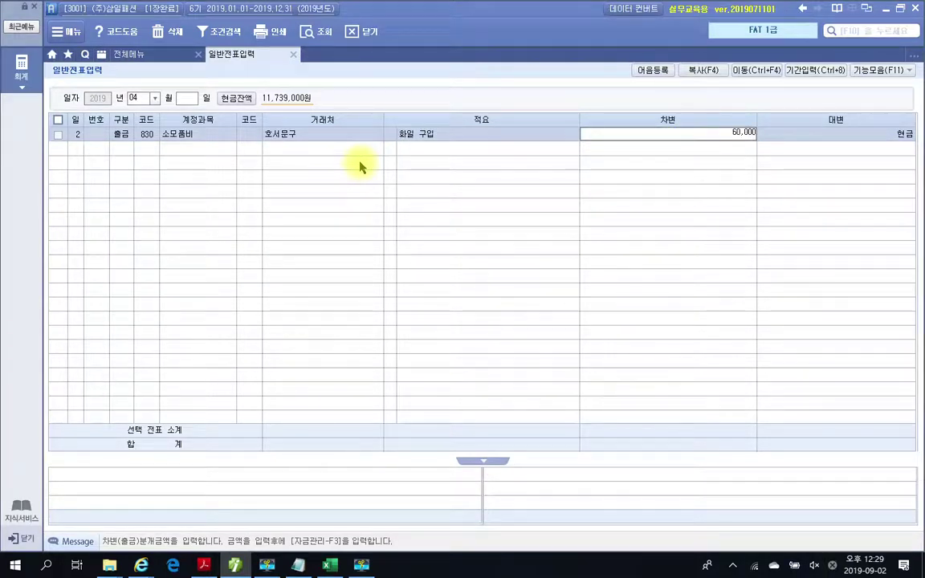
{"action": "key", "text": "Return"}
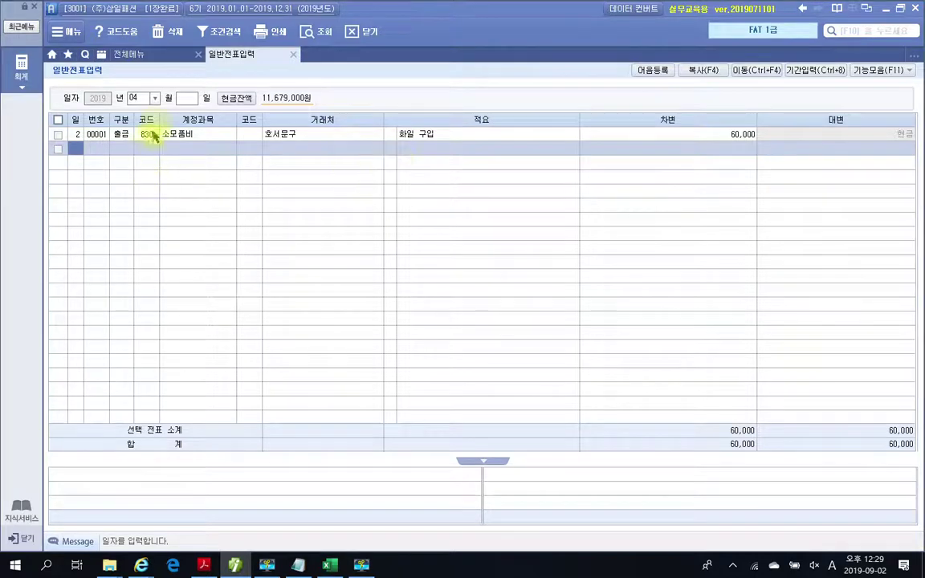
- Open 영수증수취명세서 and start an entry on 영수증수취명세서(2) with the 거래일자 2019-04-02
{"action": "left_click", "coordinate": [151, 58]}
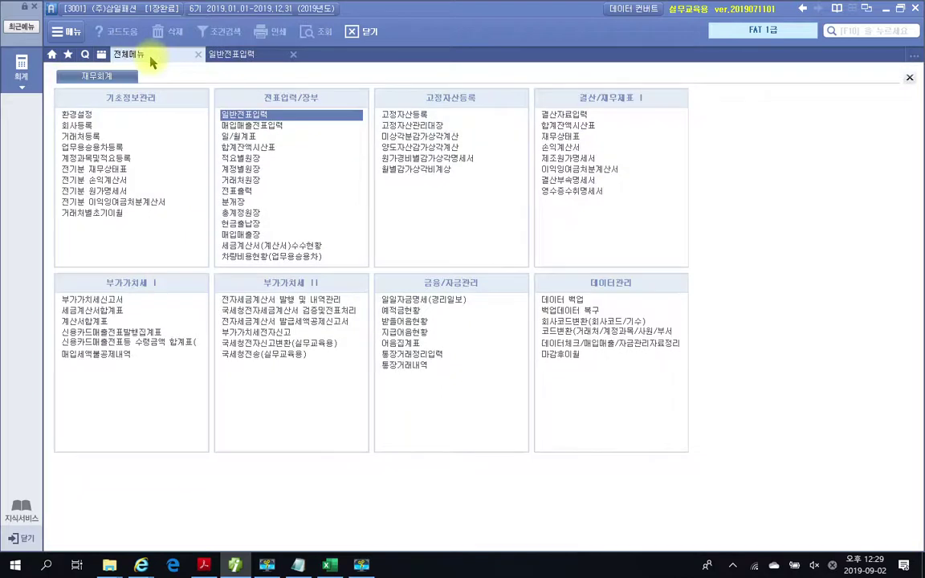
{"action": "left_click", "coordinate": [563, 193]}
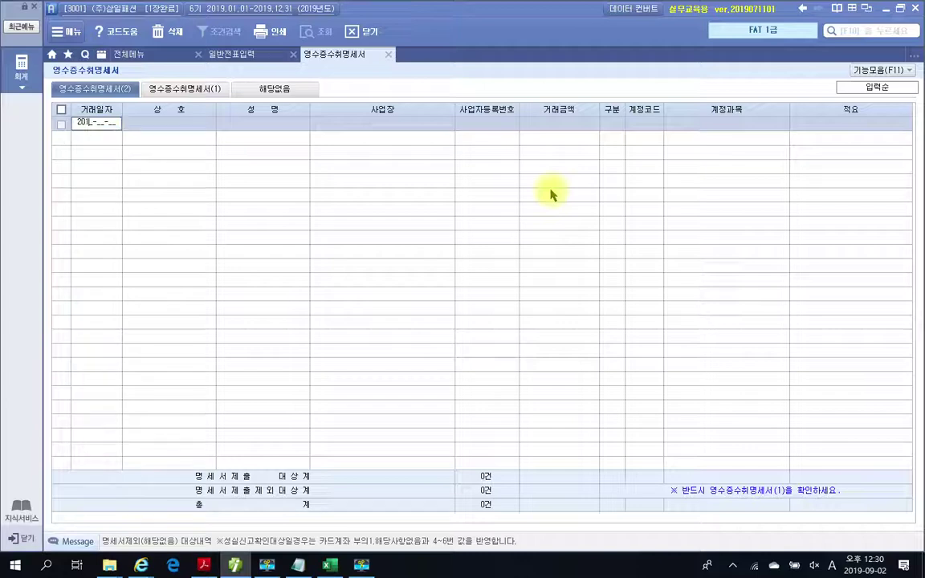
{"action": "type", "text": "0403"}
{"action": "key", "text": "Return"}
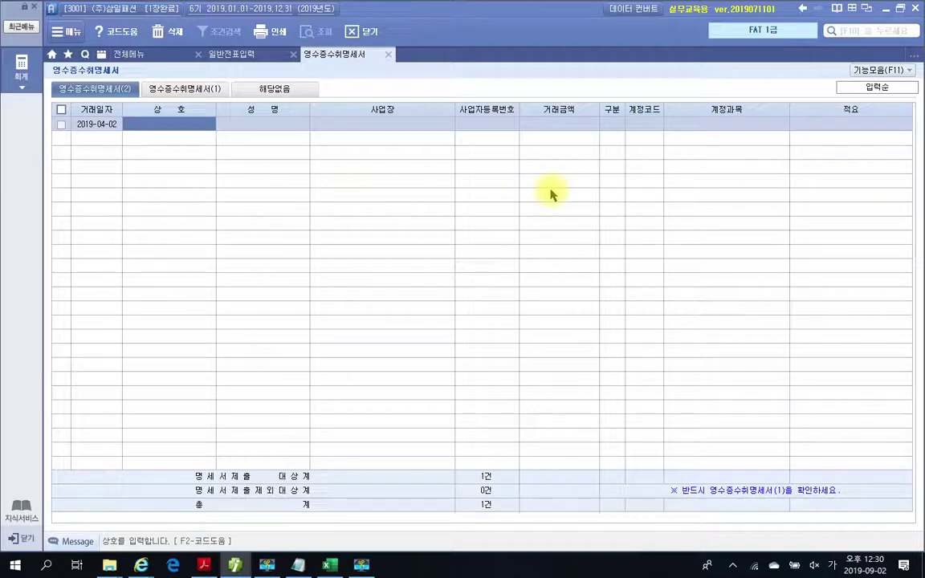
- Enter 호서문구 as the 상호 and fill in the supplier representative's full name under 성명
{"action": "type", "text": "ㅎ"}
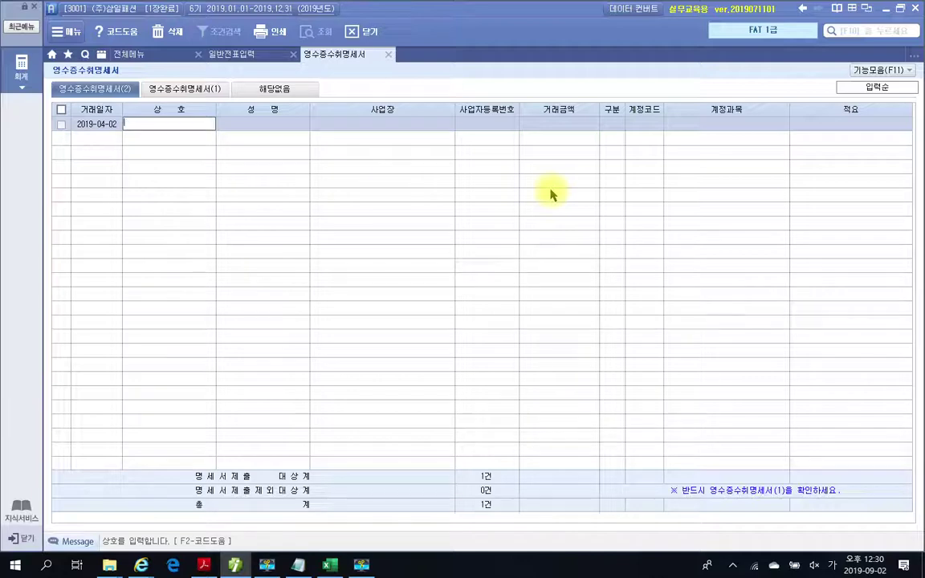
{"action": "type", "text": "호서문구"}
{"action": "key", "text": "Return"}
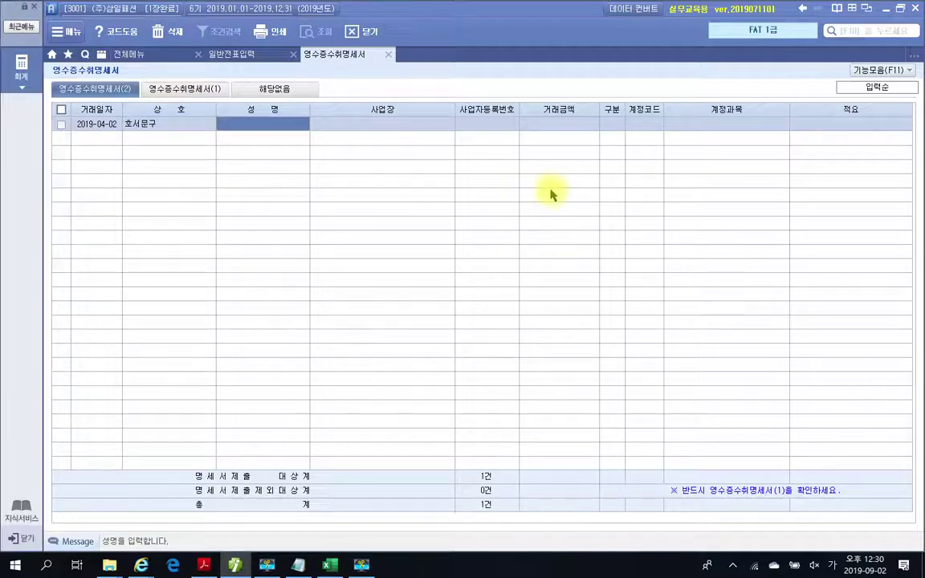
{"action": "type", "text": "ㅇ사랑"}
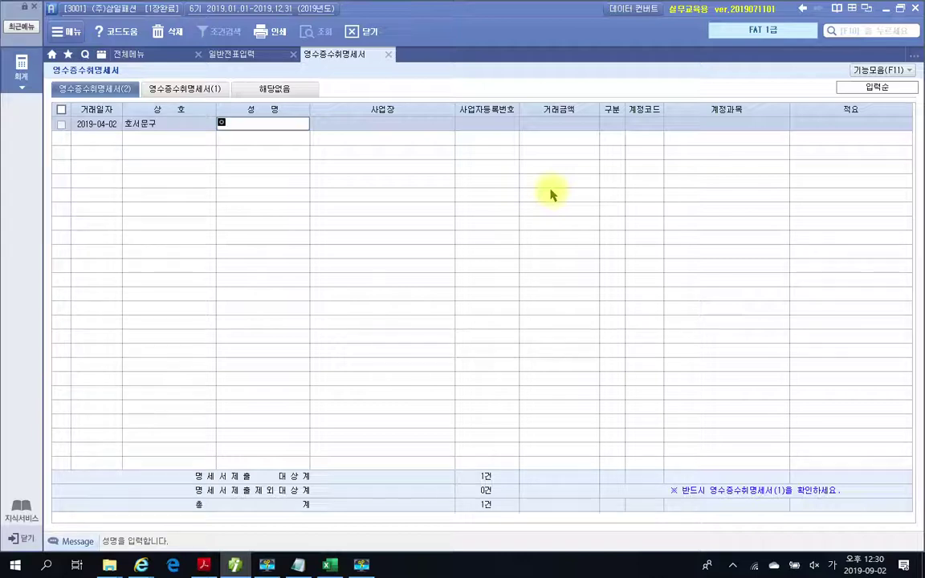
{"action": "key", "text": "BackSpace"}
{"action": "key", "text": "BackSpace"}
{"action": "key", "text": "BackSpace"}
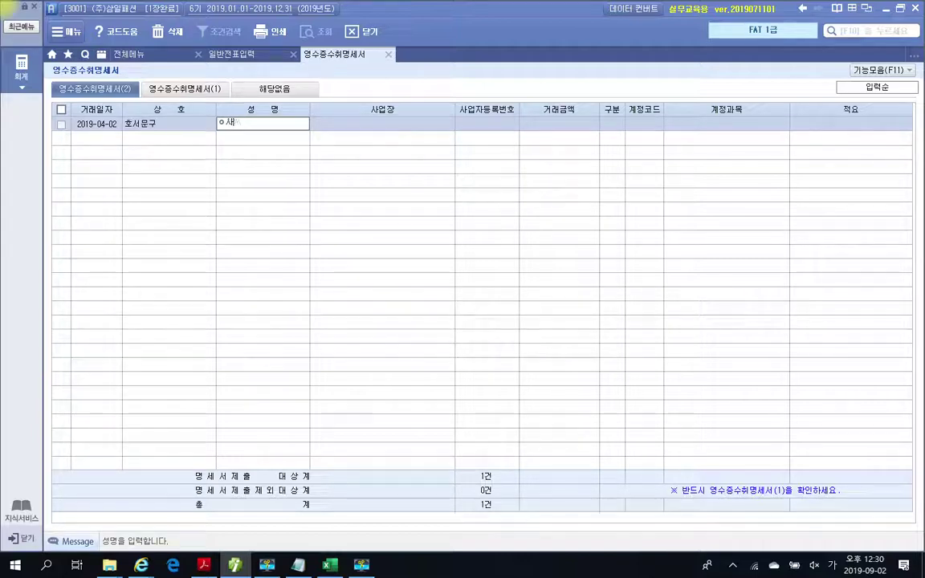
{"action": "type", "text": "이사랑"}
{"action": "key", "text": "Return"}
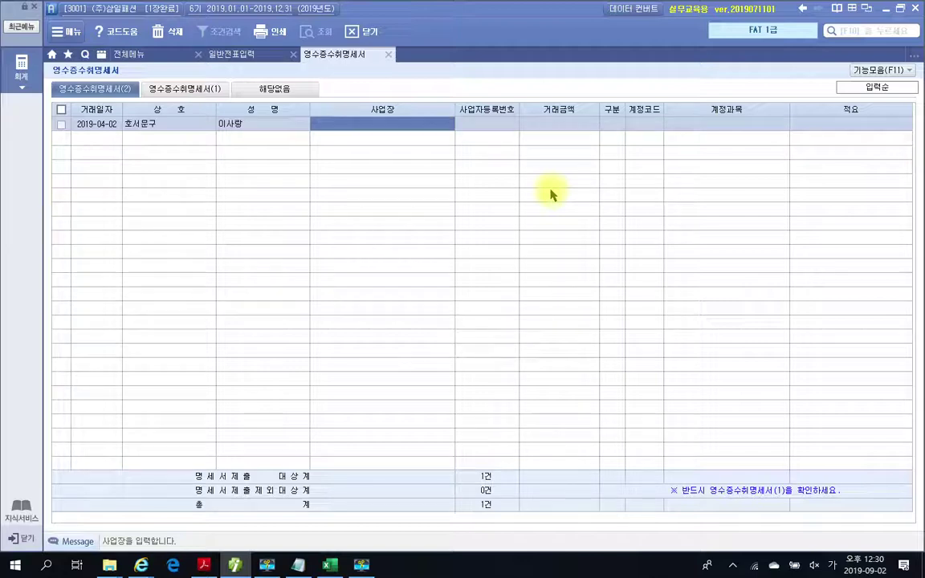
- Fill in the supplier's business address under 사업장
{"action": "type", "text": "서"}
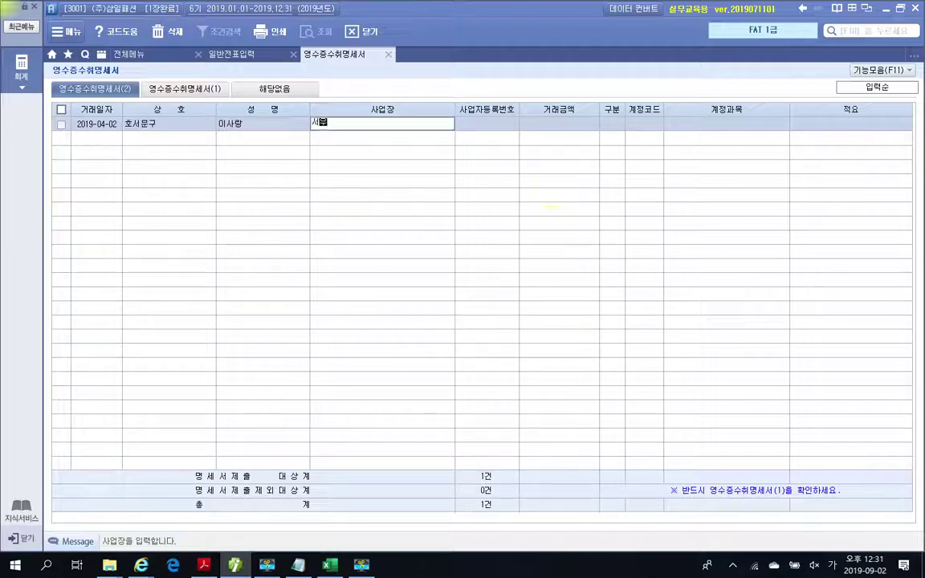
{"action": "type", "text": "울 강서구 강서로"}
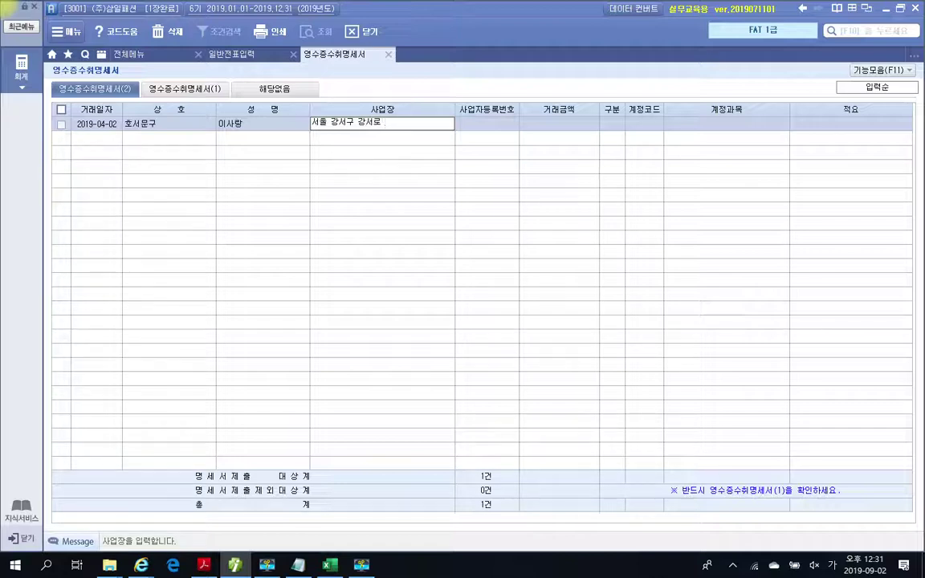
{"action": "type", "text": " 420"}
{"action": "key", "text": "Return"}
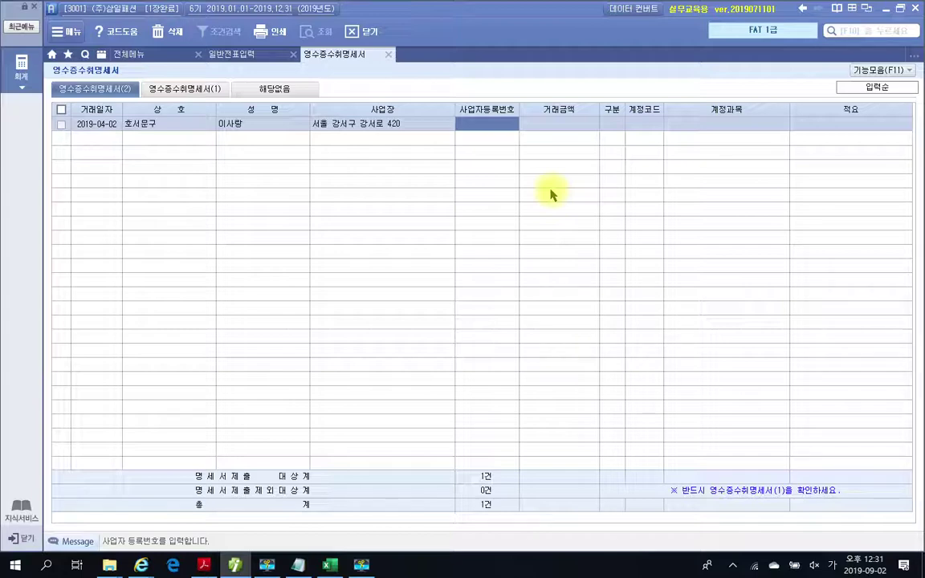
- Enter the supplier's business registration number under 사업자등록번호 and set the 거래금액 to 60,000
{"action": "type", "text": "301"}
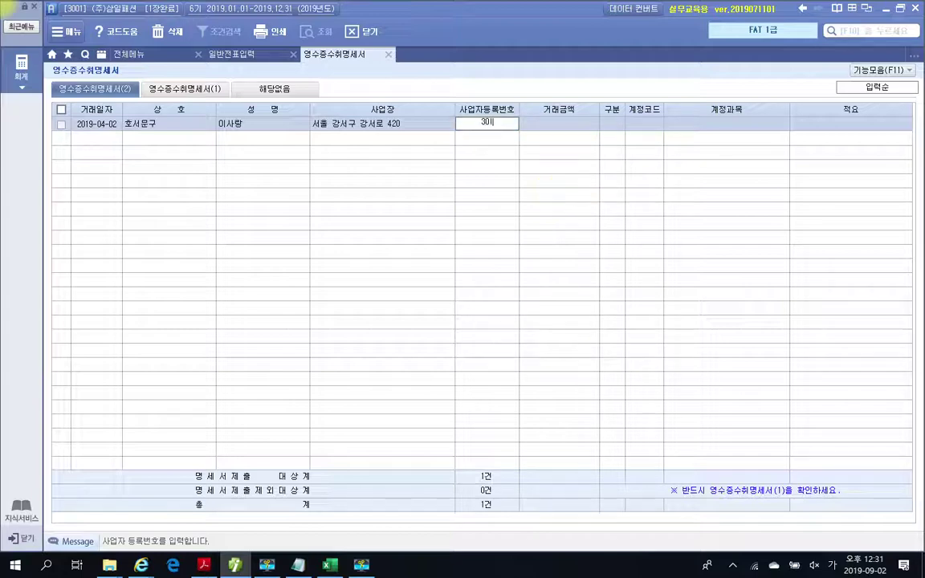
{"action": "type", "text": "3316515"}
{"action": "key", "text": "Return"}
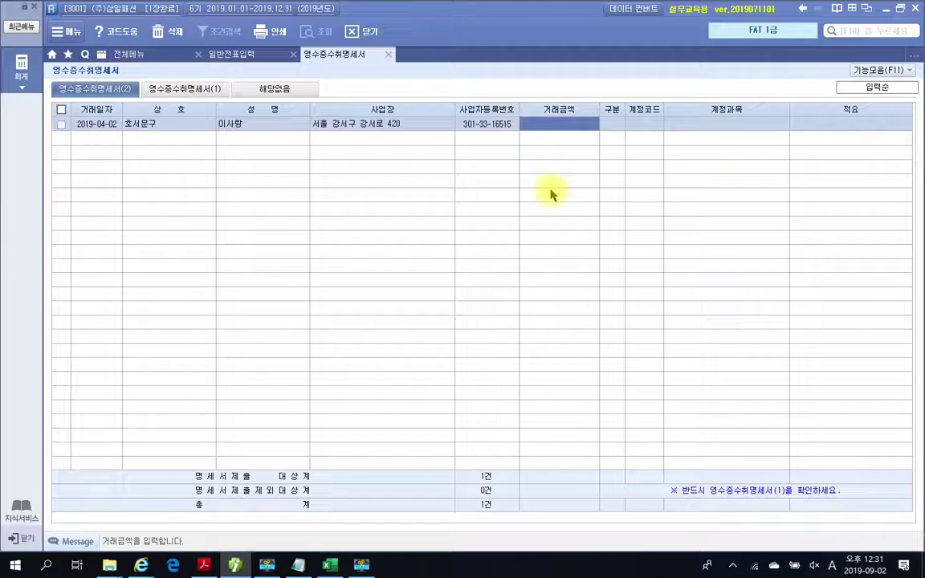
{"action": "type", "text": "600000"}
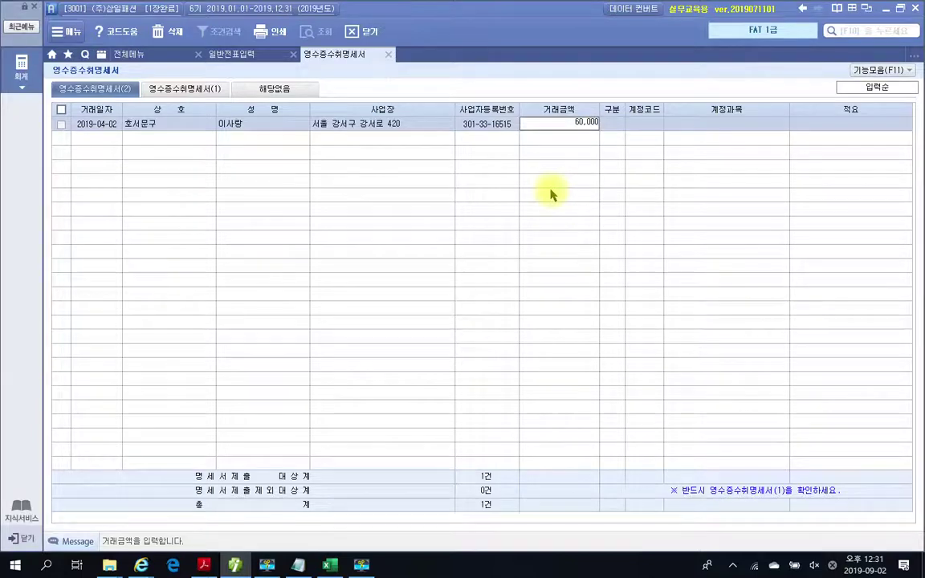
{"action": "key", "text": "Return"}
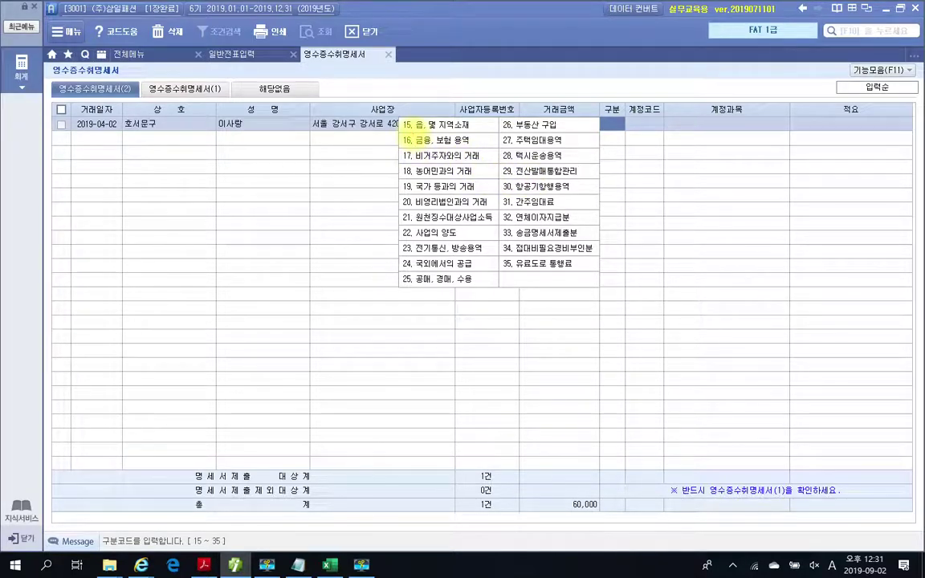
{"action": "left_click_drag", "start_coordinate": [413, 134], "coordinate": [454, 135]}
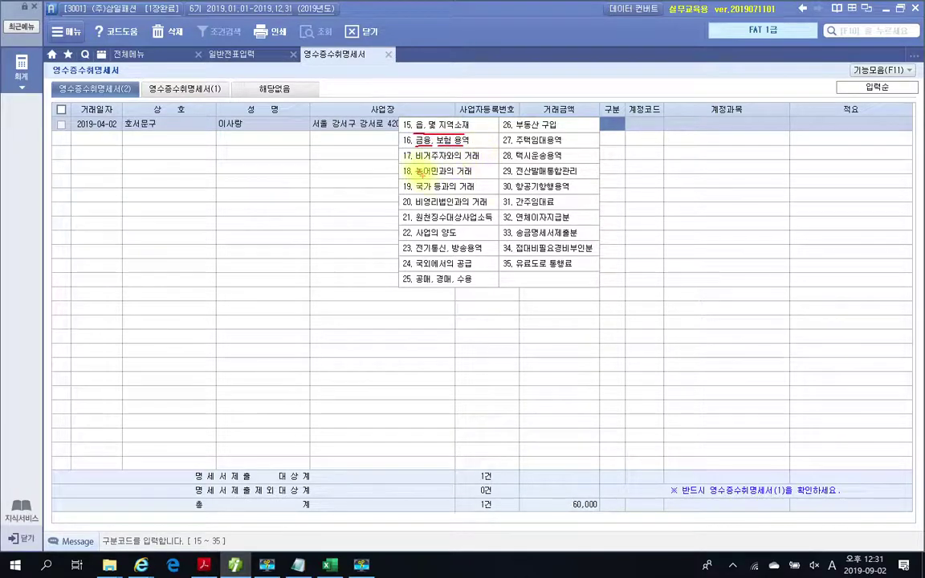
{"action": "left_click_drag", "start_coordinate": [416, 164], "coordinate": [472, 163]}
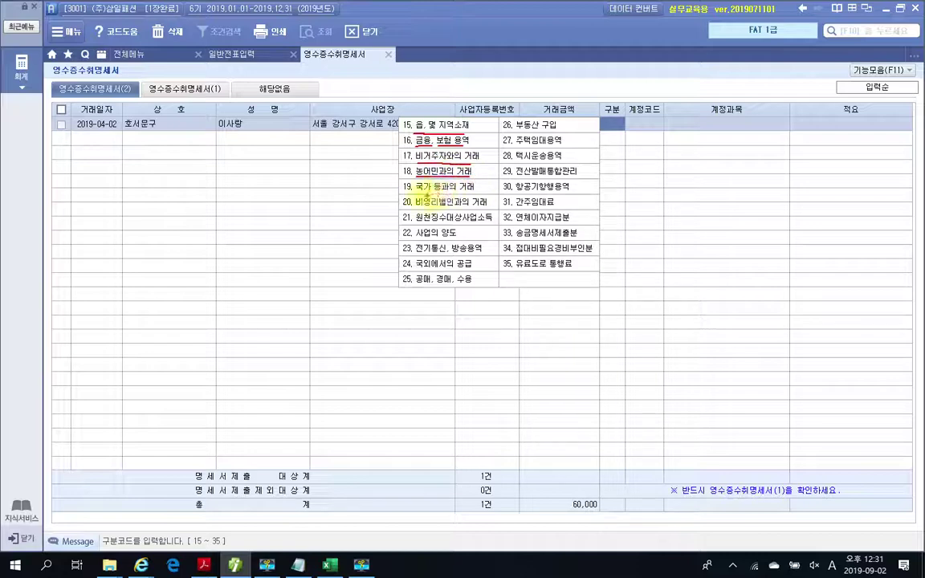
{"action": "left_click_drag", "start_coordinate": [414, 192], "coordinate": [473, 192]}
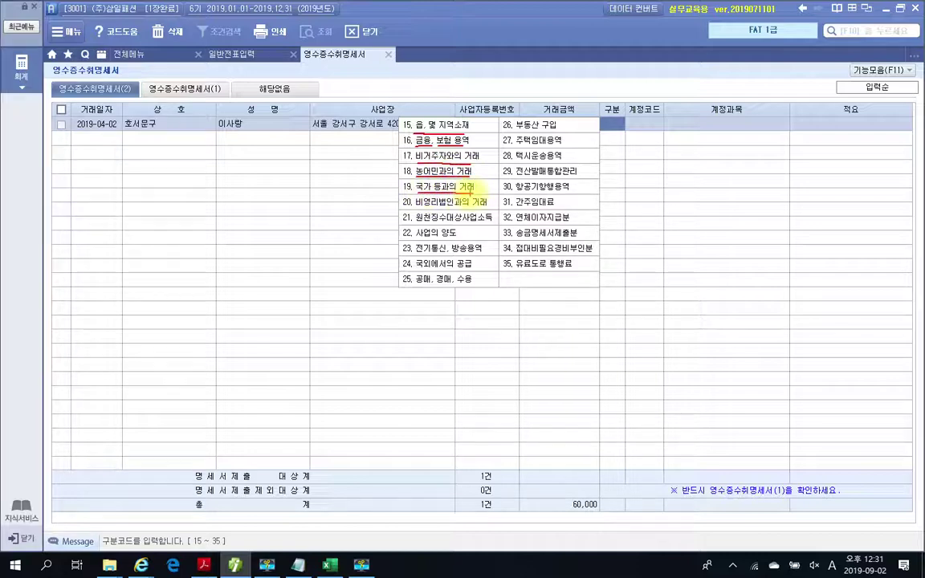
{"action": "left_click_drag", "start_coordinate": [415, 209], "coordinate": [486, 208]}
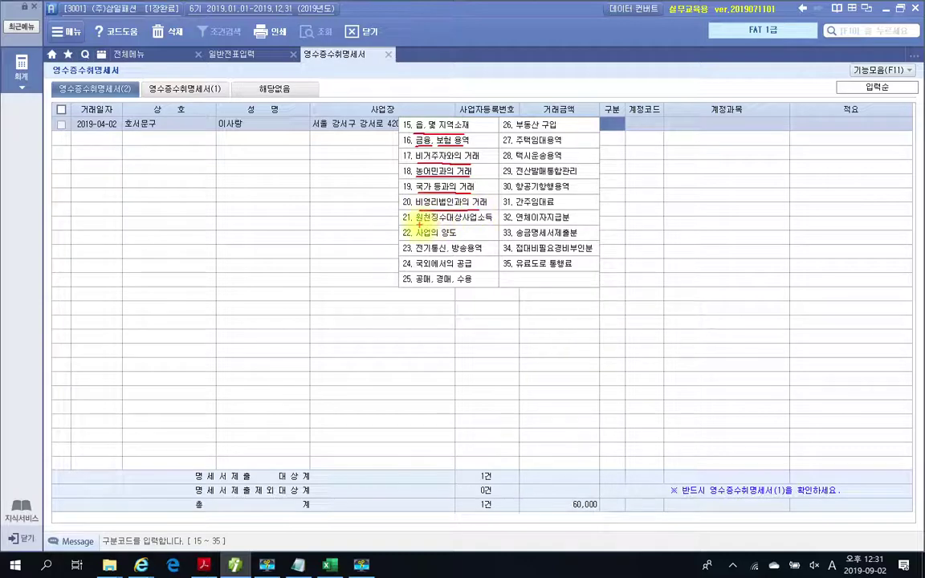
{"action": "mouse_move", "coordinate": [486, 224]}
{"action": "left_mouse_down"}
{"action": "mouse_move", "coordinate": [416, 224]}
{"action": "mouse_move", "coordinate": [458, 239]}
{"action": "left_mouse_up"}
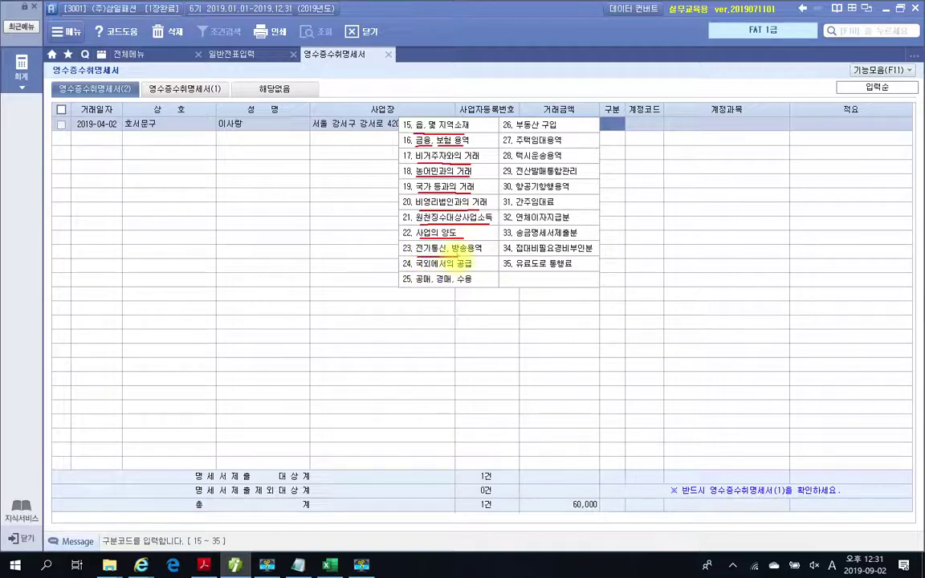
{"action": "left_click_drag", "start_coordinate": [415, 255], "coordinate": [488, 255]}
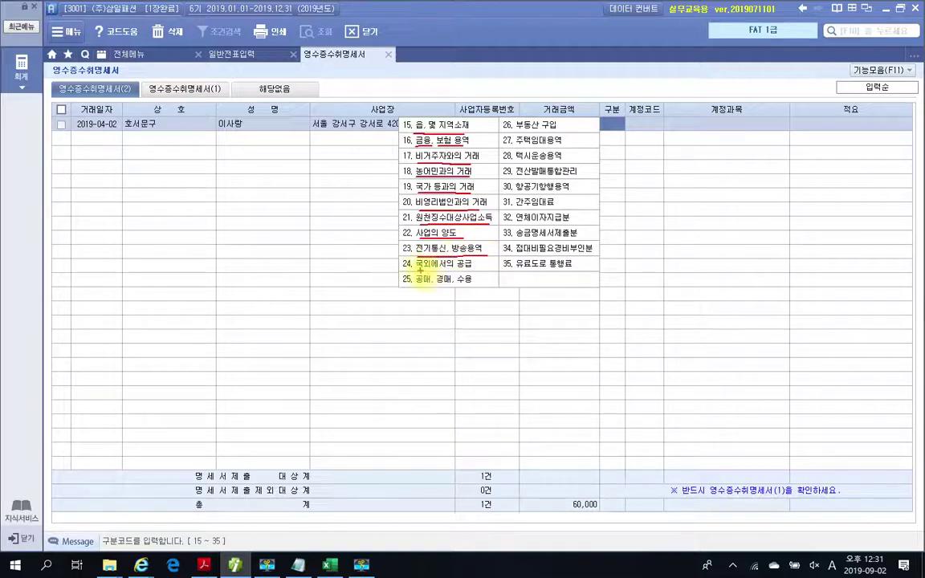
{"action": "left_click_drag", "start_coordinate": [415, 270], "coordinate": [474, 270]}
{"action": "left_click_drag", "start_coordinate": [415, 286], "coordinate": [474, 287]}
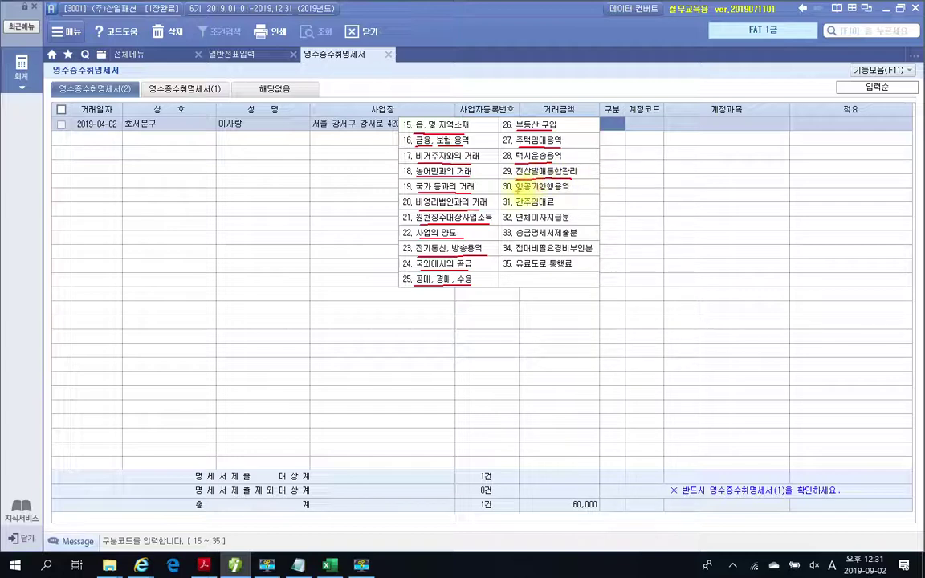
{"action": "left_click_drag", "start_coordinate": [516, 193], "coordinate": [570, 192]}
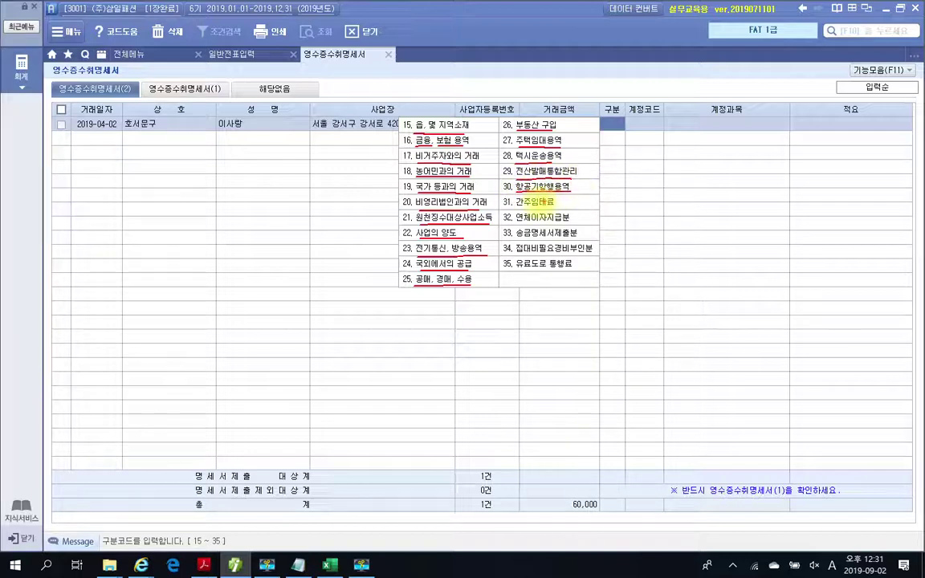
{"action": "left_click_drag", "start_coordinate": [517, 208], "coordinate": [554, 208]}
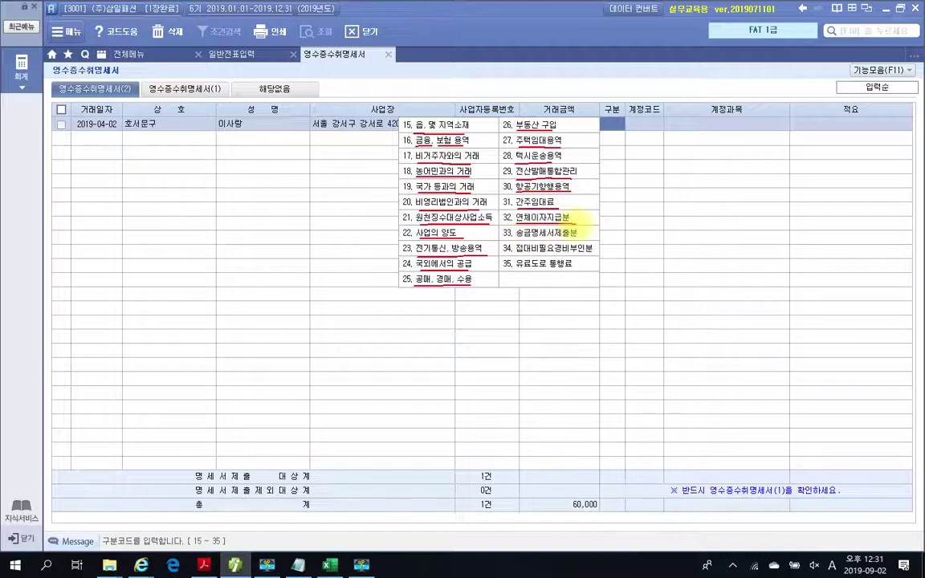
{"action": "mouse_move", "coordinate": [577, 223]}
{"action": "left_mouse_down"}
{"action": "mouse_move", "coordinate": [516, 223]}
{"action": "mouse_move", "coordinate": [532, 238]}
{"action": "mouse_move", "coordinate": [566, 239]}
{"action": "mouse_move", "coordinate": [585, 232]}
{"action": "mouse_move", "coordinate": [508, 233]}
{"action": "left_mouse_up"}
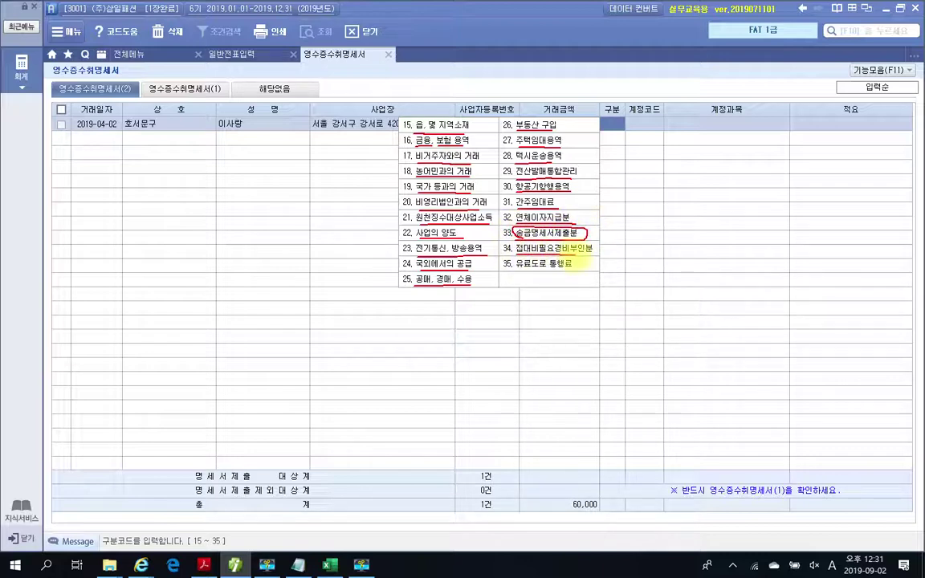
{"action": "mouse_move", "coordinate": [580, 257]}
{"action": "left_mouse_down"}
{"action": "mouse_move", "coordinate": [598, 241]}
{"action": "mouse_move", "coordinate": [514, 250]}
{"action": "mouse_move", "coordinate": [579, 271]}
{"action": "mouse_move", "coordinate": [562, 256]}
{"action": "mouse_move", "coordinate": [518, 257]}
{"action": "mouse_move", "coordinate": [505, 268]}
{"action": "mouse_move", "coordinate": [534, 275]}
{"action": "mouse_move", "coordinate": [440, 285]}
{"action": "mouse_move", "coordinate": [406, 111]}
{"action": "mouse_move", "coordinate": [531, 280]}
{"action": "left_mouse_up"}
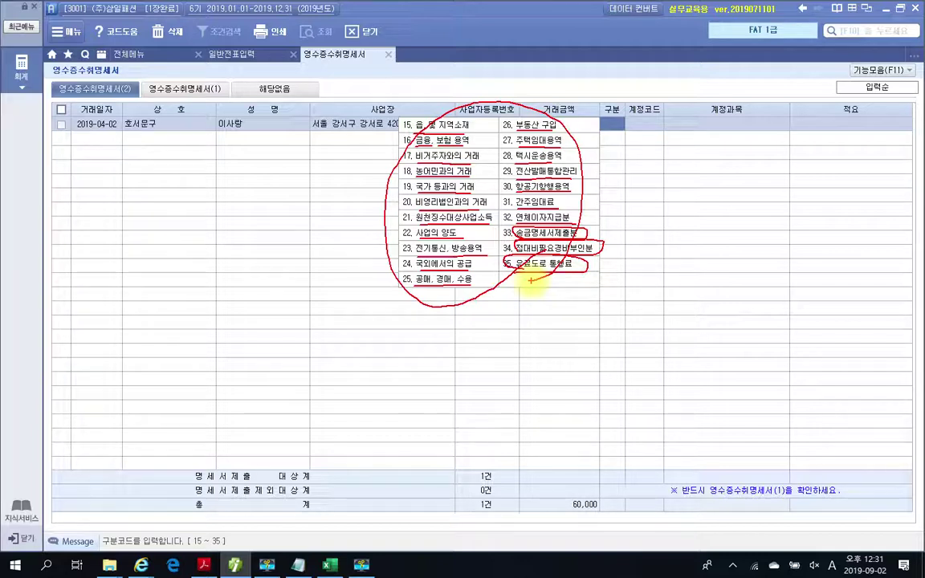
{"action": "left_click_drag", "start_coordinate": [384, 175], "coordinate": [408, 171]}
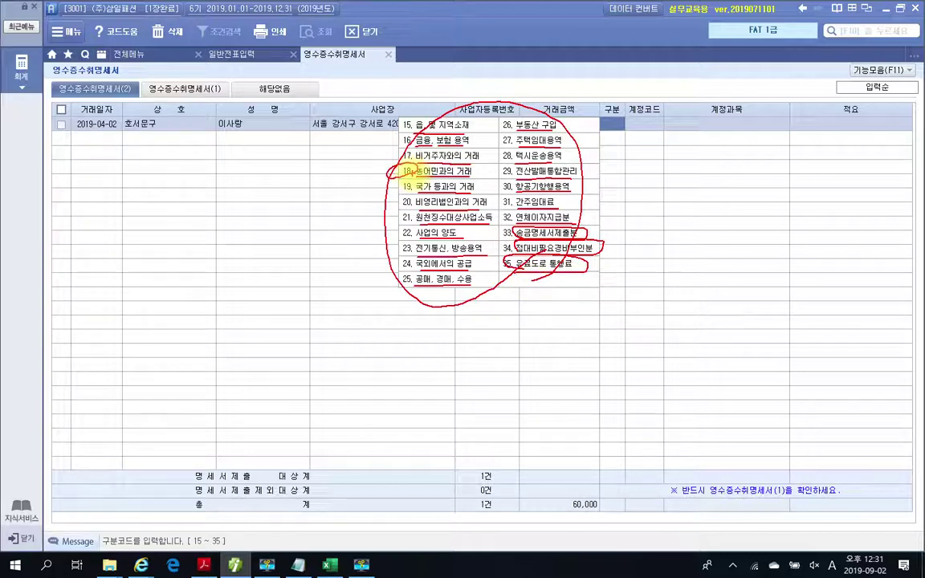
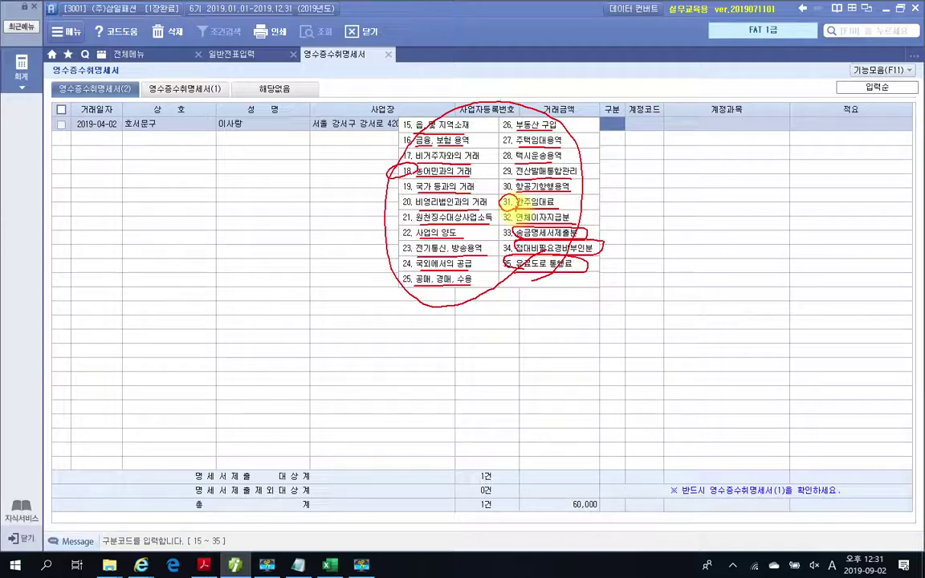
{"action": "mouse_move", "coordinate": [508, 197]}
{"action": "left_mouse_down"}
{"action": "mouse_move", "coordinate": [498, 207]}
{"action": "mouse_move", "coordinate": [518, 196]}
{"action": "left_mouse_up"}
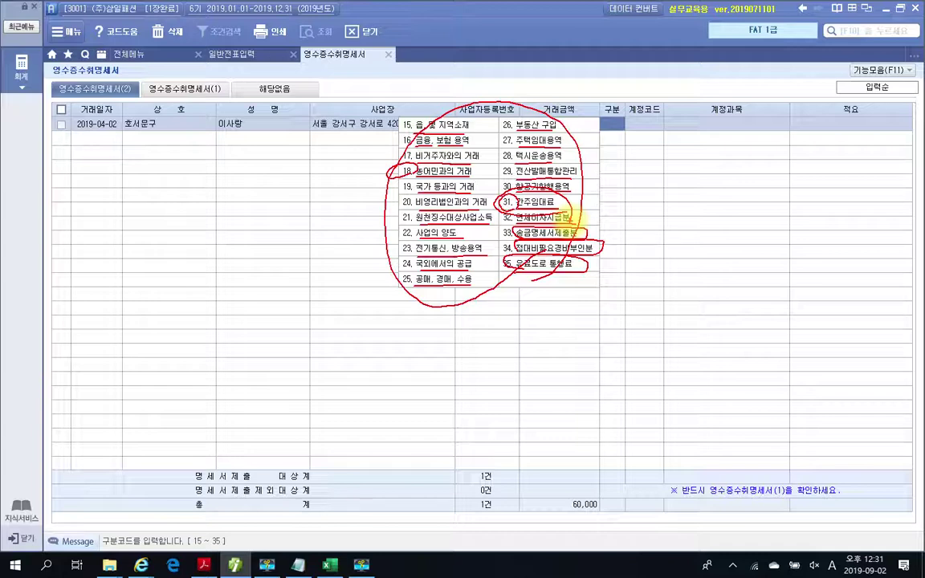
{"action": "mouse_move", "coordinate": [566, 217]}
{"action": "left_mouse_down"}
{"action": "mouse_move", "coordinate": [514, 200]}
{"action": "mouse_move", "coordinate": [554, 233]}
{"action": "left_mouse_up"}
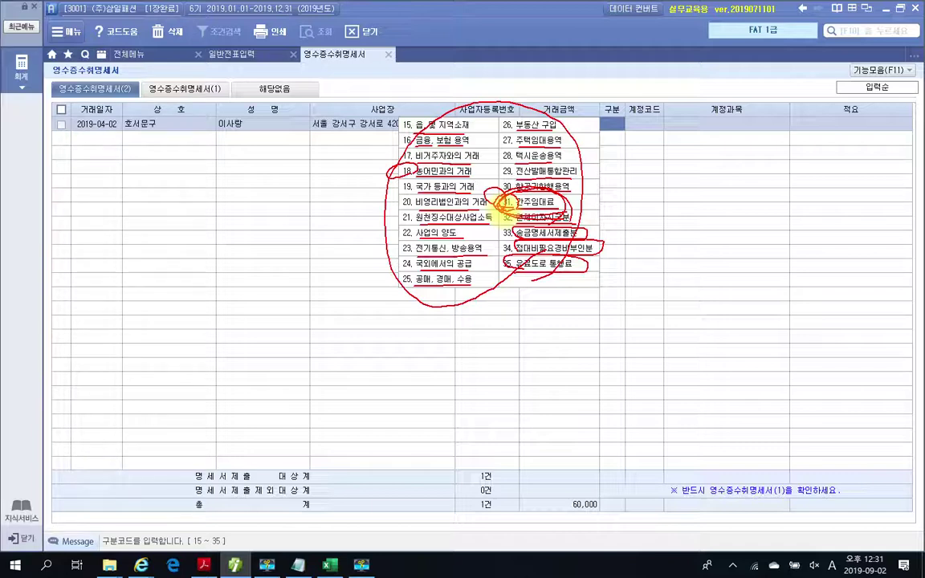
{"action": "mouse_move", "coordinate": [504, 204]}
{"action": "left_mouse_down"}
{"action": "mouse_move", "coordinate": [377, 183]}
{"action": "mouse_move", "coordinate": [585, 176]}
{"action": "mouse_move", "coordinate": [401, 296]}
{"action": "mouse_move", "coordinate": [365, 218]}
{"action": "left_mouse_up"}
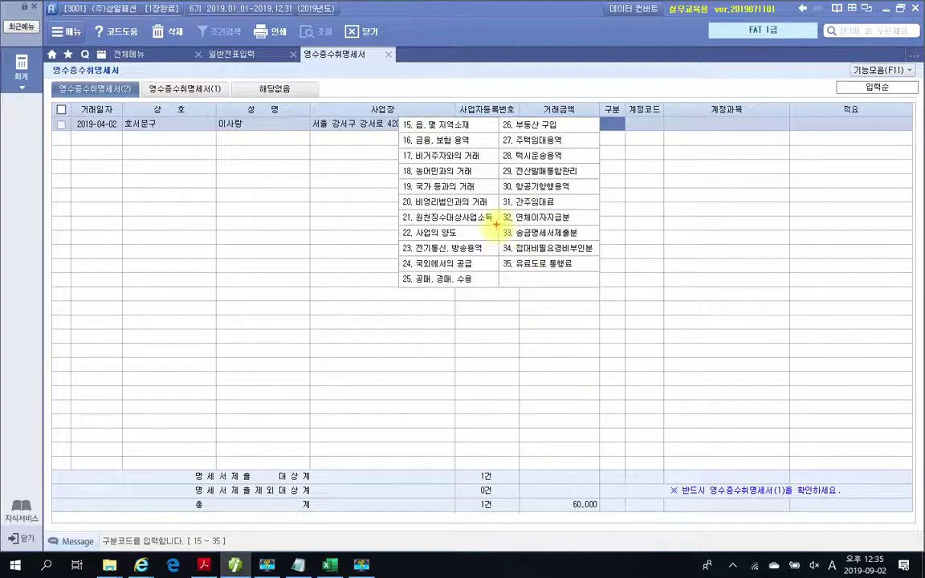
{"action": "mouse_move", "coordinate": [498, 226]}
{"action": "left_mouse_down"}
{"action": "mouse_move", "coordinate": [520, 238]}
{"action": "mouse_move", "coordinate": [595, 240]}
{"action": "left_mouse_up"}
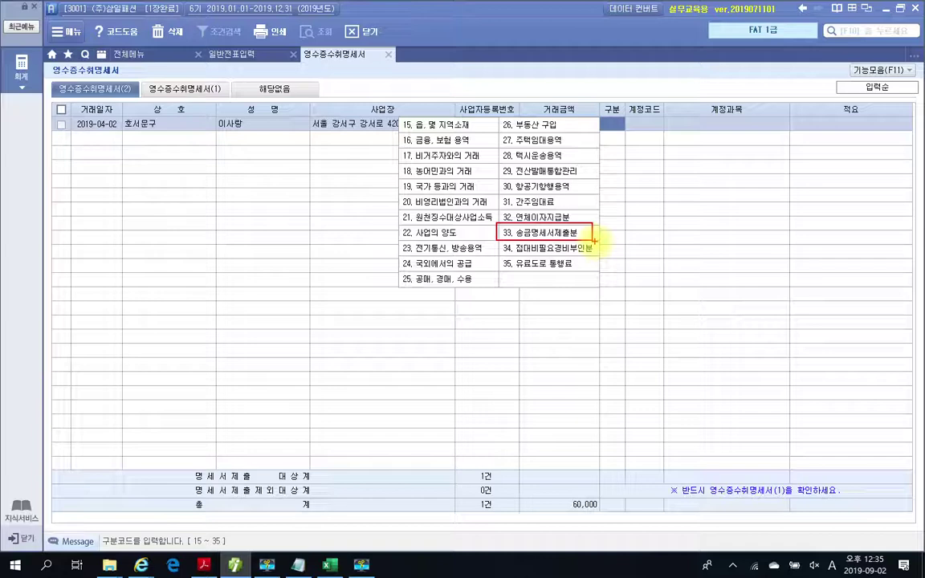
{"action": "mouse_move", "coordinate": [247, 150]}
{"action": "left_mouse_down"}
{"action": "mouse_move", "coordinate": [217, 148]}
{"action": "mouse_move", "coordinate": [252, 168]}
{"action": "left_mouse_up"}
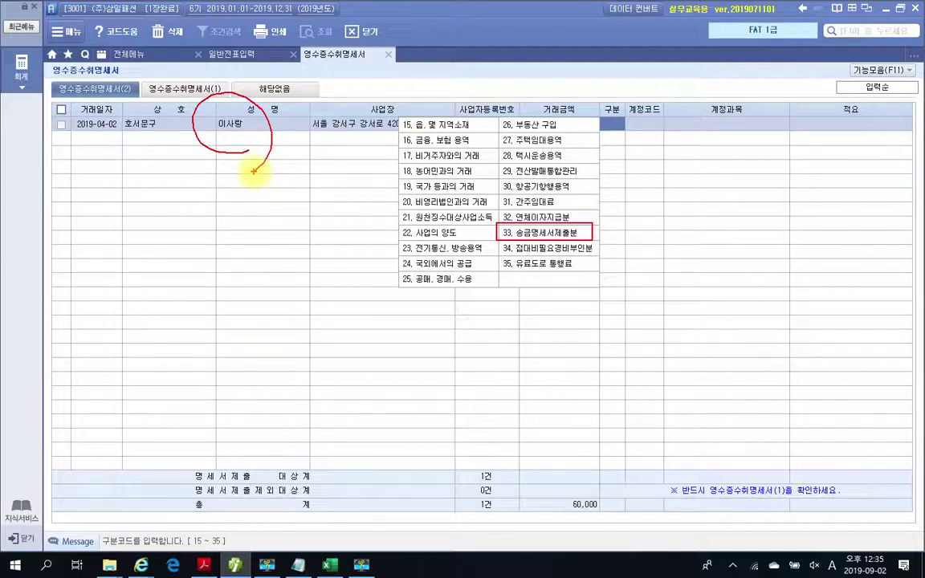
{"action": "left_click_drag", "start_coordinate": [452, 323], "coordinate": [226, 133]}
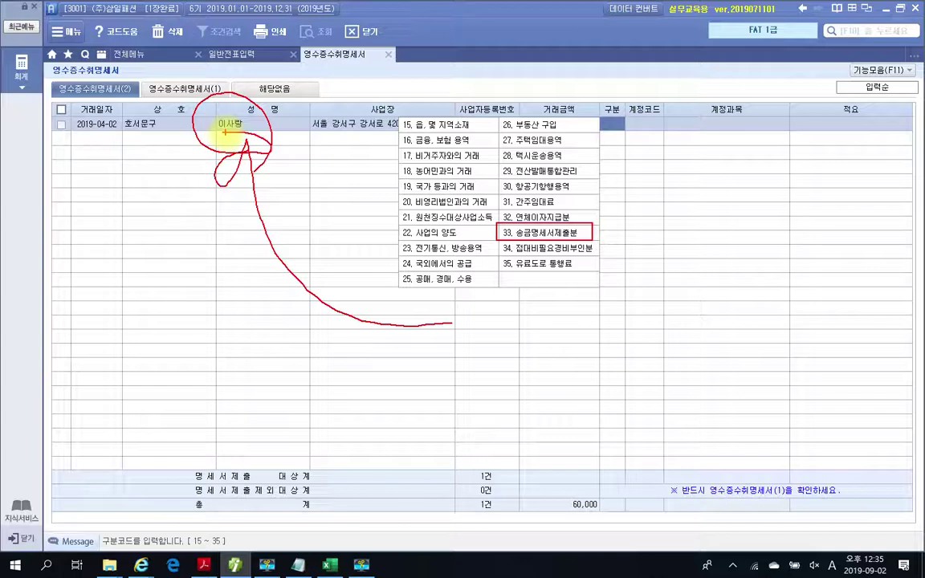
{"action": "mouse_move", "coordinate": [536, 297]}
{"action": "left_mouse_down"}
{"action": "mouse_move", "coordinate": [368, 176]}
{"action": "mouse_move", "coordinate": [575, 289]}
{"action": "mouse_move", "coordinate": [376, 289]}
{"action": "left_mouse_up"}
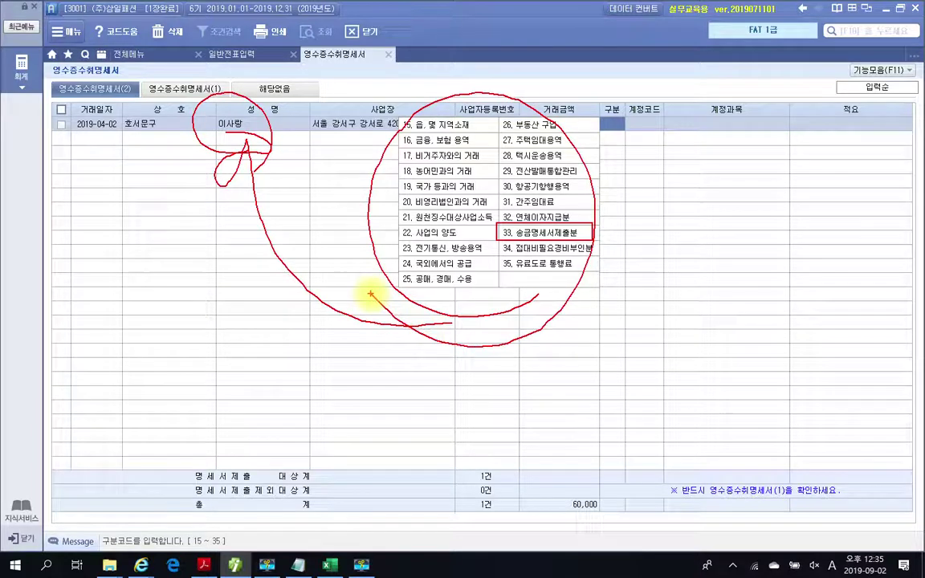
- Leave 구분 blank for the 호서문구 entry and consult the account code list for 계정코드 without selecting an account
{"action": "mouse_move", "coordinate": [484, 239]}
{"action": "left_mouse_down"}
{"action": "mouse_move", "coordinate": [611, 240]}
{"action": "mouse_move", "coordinate": [629, 213]}
{"action": "left_mouse_up"}
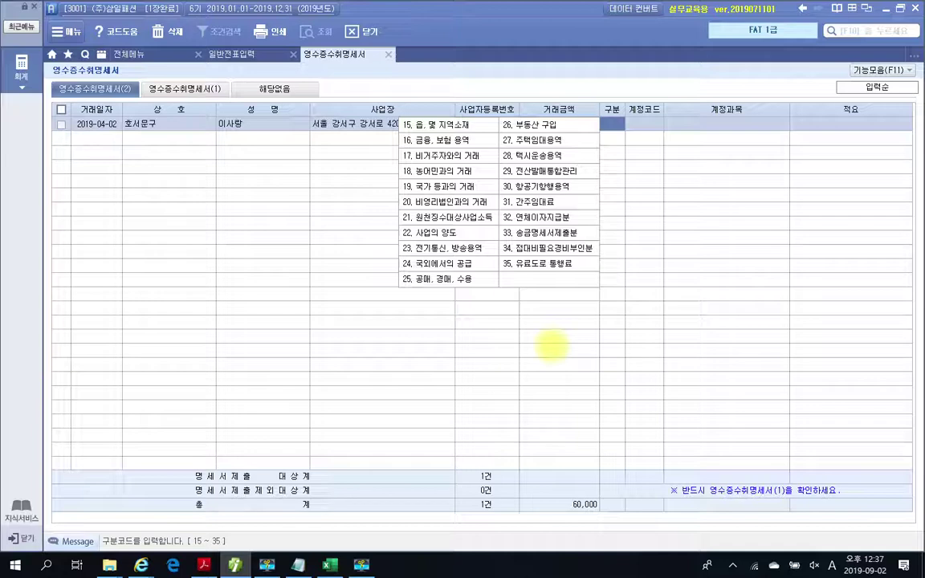
{"action": "key", "text": "Return"}
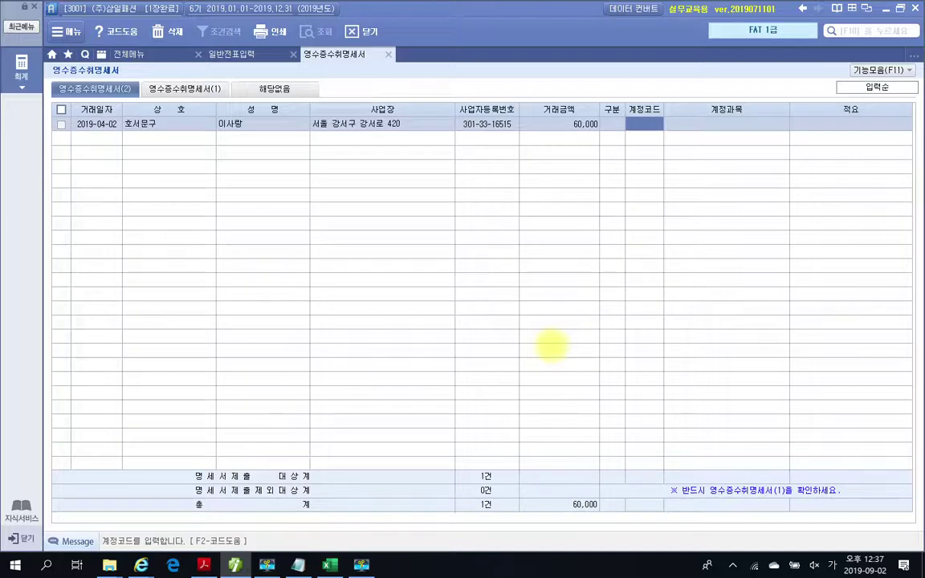
{"action": "type", "text": "830"}
{"action": "key", "text": "Return"}
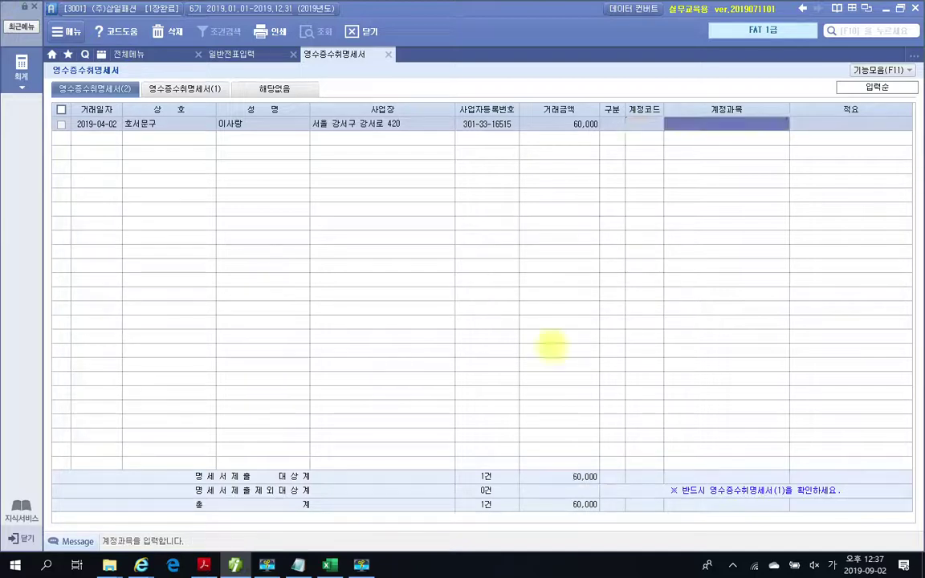
{"action": "key", "text": "Left"}
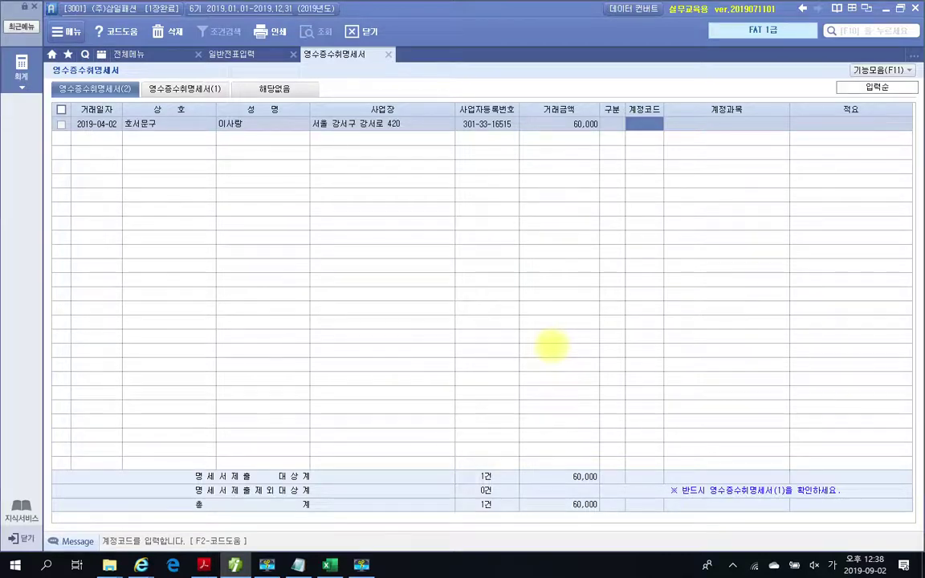
{"action": "key", "text": "F2"}
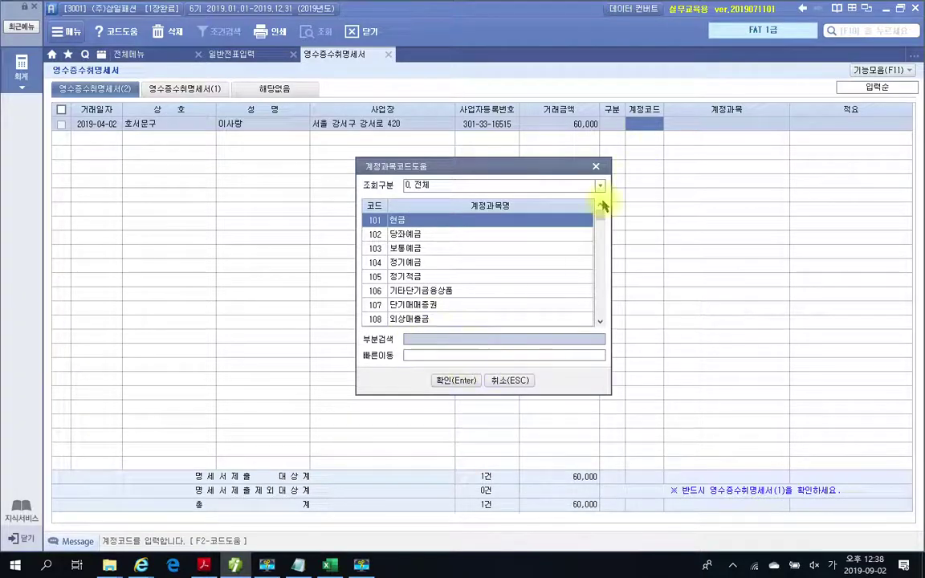
{"action": "left_click", "coordinate": [596, 166]}
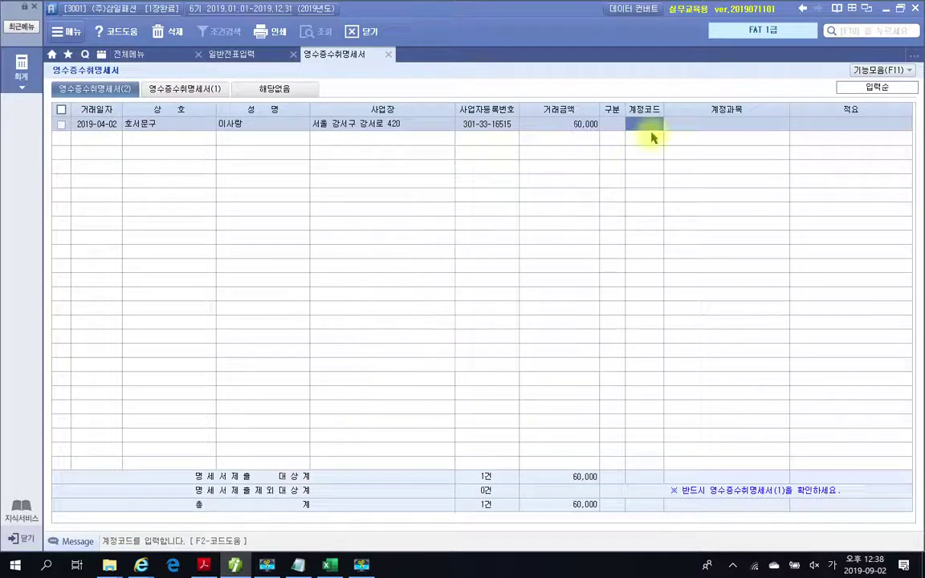
- Check the account code of the April 2 voucher in 일반전표입력 and set the receipt entry's 계정코드 to 830 (소모품비)
{"action": "left_click", "coordinate": [239, 61]}
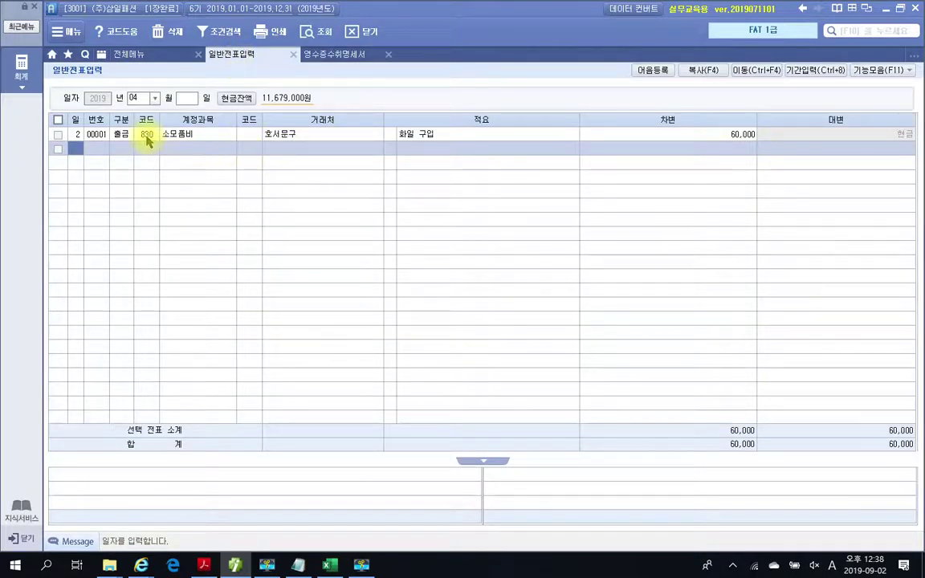
{"action": "left_click", "coordinate": [343, 54]}
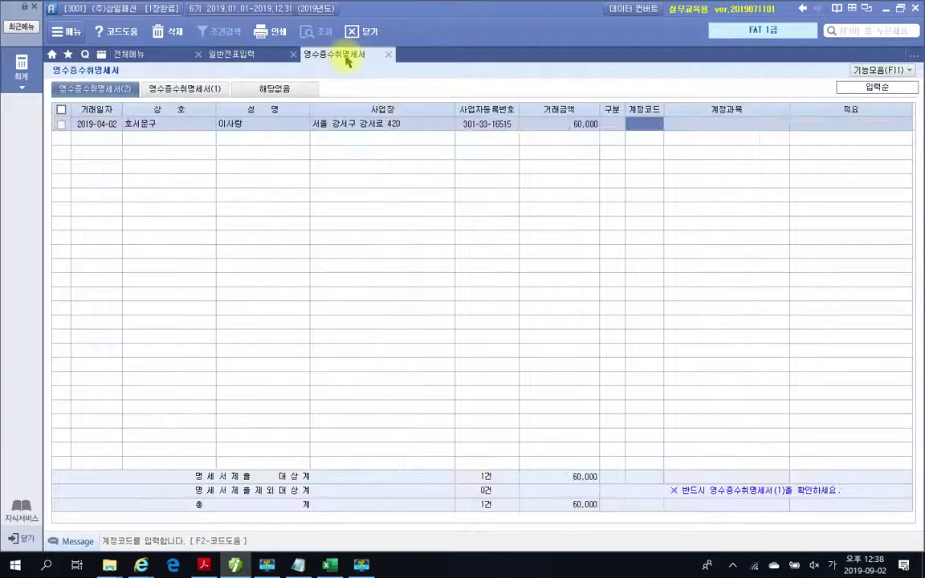
{"action": "type", "text": "8"}
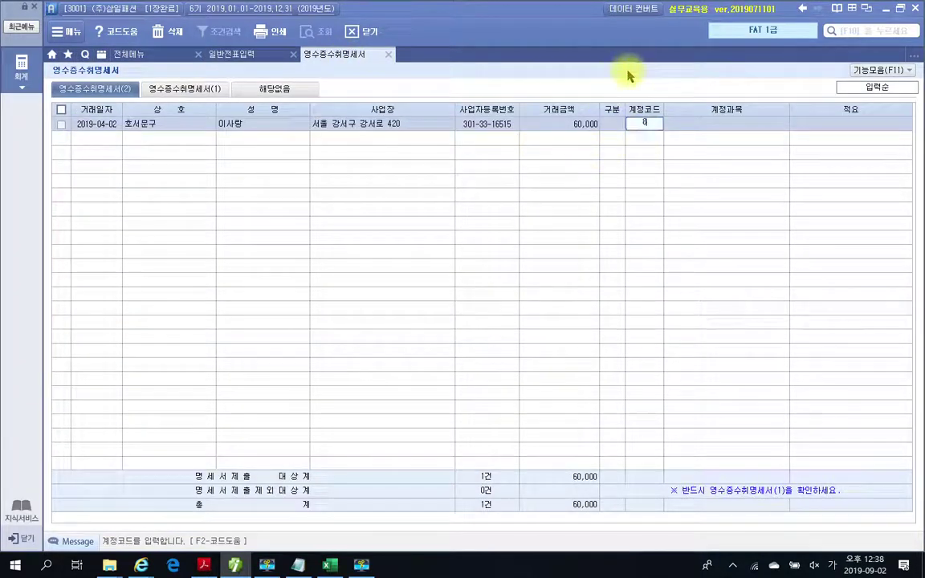
{"action": "type", "text": "30"}
{"action": "key", "text": "Return"}
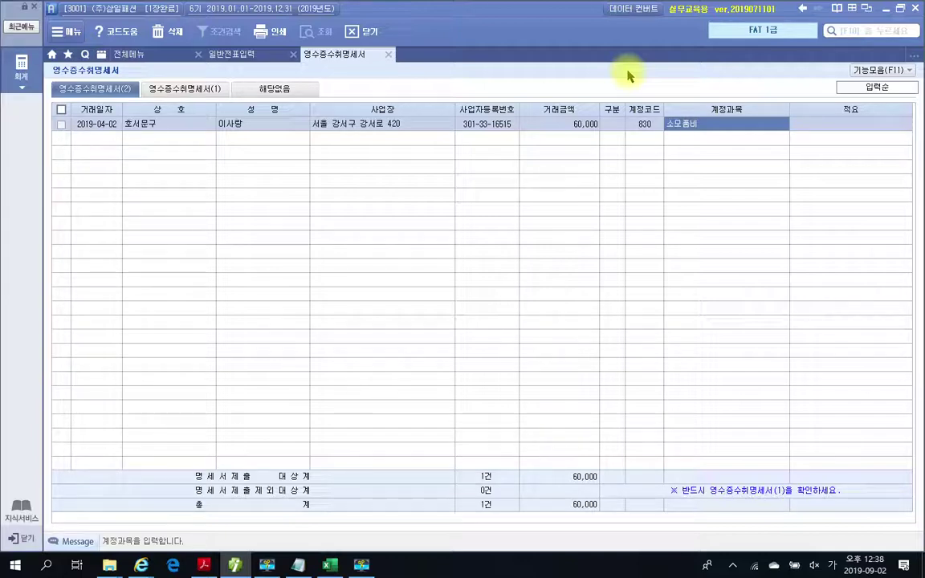
- Enter 화일구입 as the 적요 of the 호서문구 entry and complete the row
{"action": "key", "text": "Return"}
{"action": "type", "text": "ㅎ하미"}
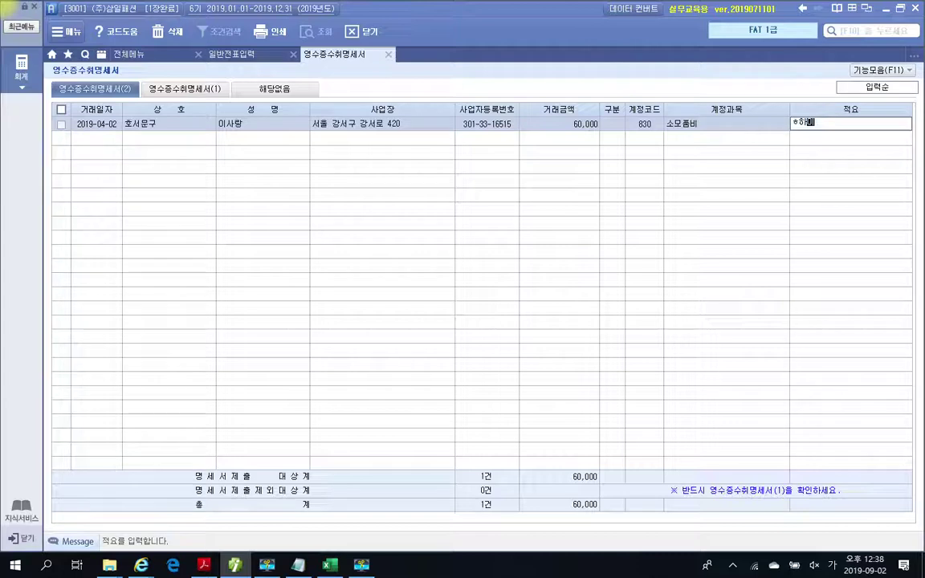
{"action": "key", "text": "BackSpace"}
{"action": "key", "text": "BackSpace"}
{"action": "key", "text": "BackSpace"}
{"action": "type", "text": "화일봉"}
{"action": "type", "text": "입"}
{"action": "key", "text": "Return"}
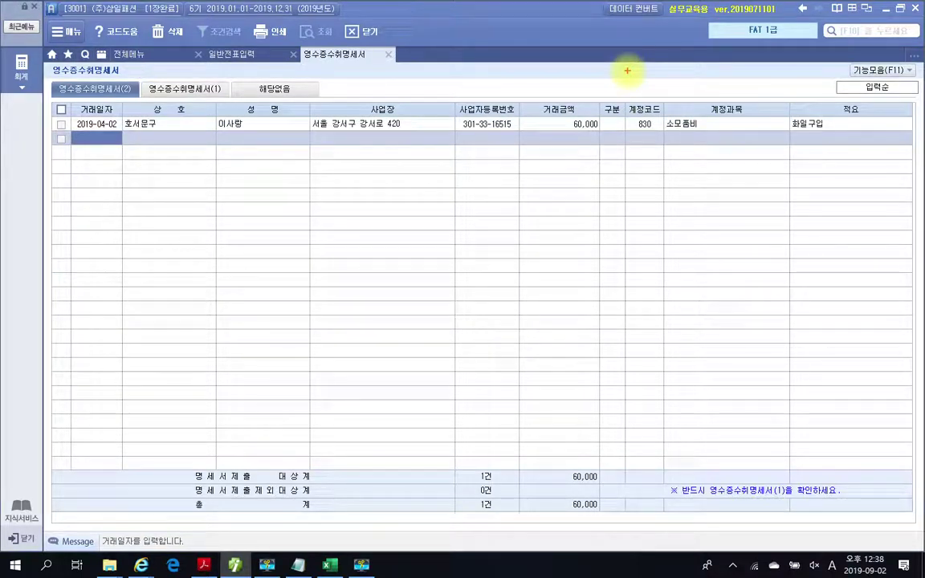
- Review the completed entry on 영수증수취명세서(2) and the 명세서제출 대상 and 제외대상 summary rows
{"action": "mouse_move", "coordinate": [96, 65]}
{"action": "left_mouse_down"}
{"action": "mouse_move", "coordinate": [126, 77]}
{"action": "mouse_move", "coordinate": [107, 118]}
{"action": "left_mouse_up"}
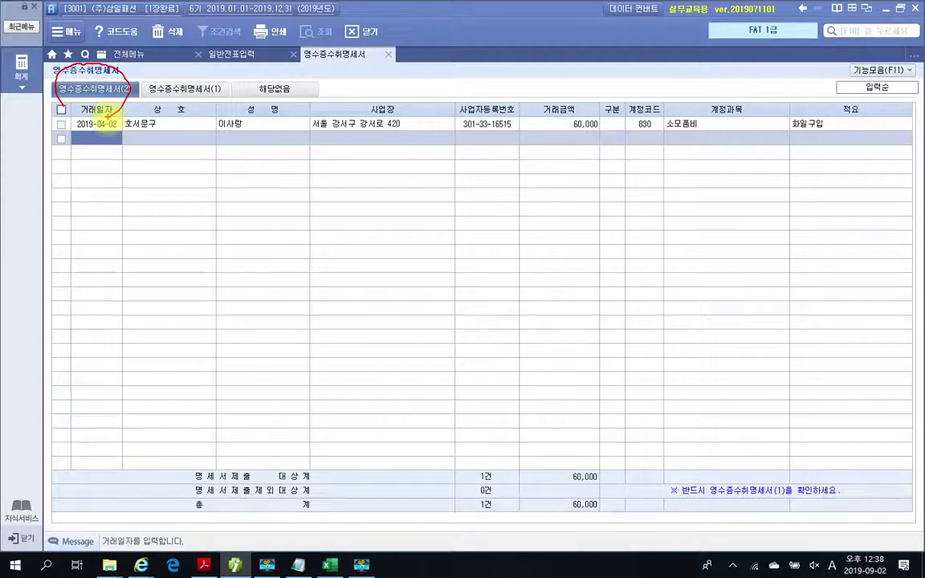
{"action": "mouse_move", "coordinate": [129, 193]}
{"action": "left_mouse_down"}
{"action": "mouse_move", "coordinate": [145, 210]}
{"action": "mouse_move", "coordinate": [160, 205]}
{"action": "left_mouse_up"}
{"action": "mouse_move", "coordinate": [172, 198]}
{"action": "left_mouse_down"}
{"action": "mouse_move", "coordinate": [182, 192]}
{"action": "mouse_move", "coordinate": [173, 200]}
{"action": "left_mouse_up"}
{"action": "left_click_drag", "start_coordinate": [204, 180], "coordinate": [204, 206]}
{"action": "left_click_drag", "start_coordinate": [241, 170], "coordinate": [226, 254]}
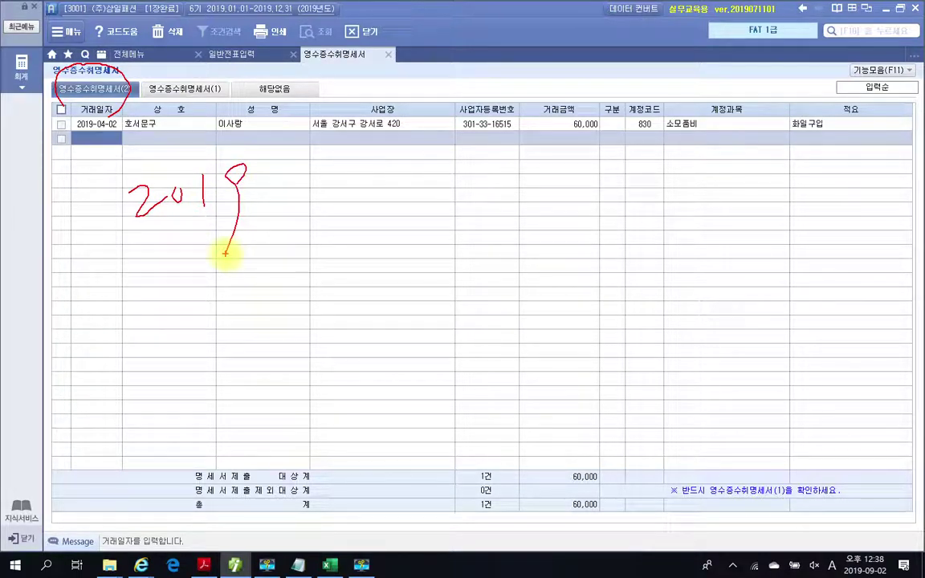
{"action": "mouse_move", "coordinate": [343, 128]}
{"action": "left_mouse_down"}
{"action": "mouse_move", "coordinate": [335, 351]}
{"action": "mouse_move", "coordinate": [340, 431]}
{"action": "mouse_move", "coordinate": [351, 440]}
{"action": "left_mouse_up"}
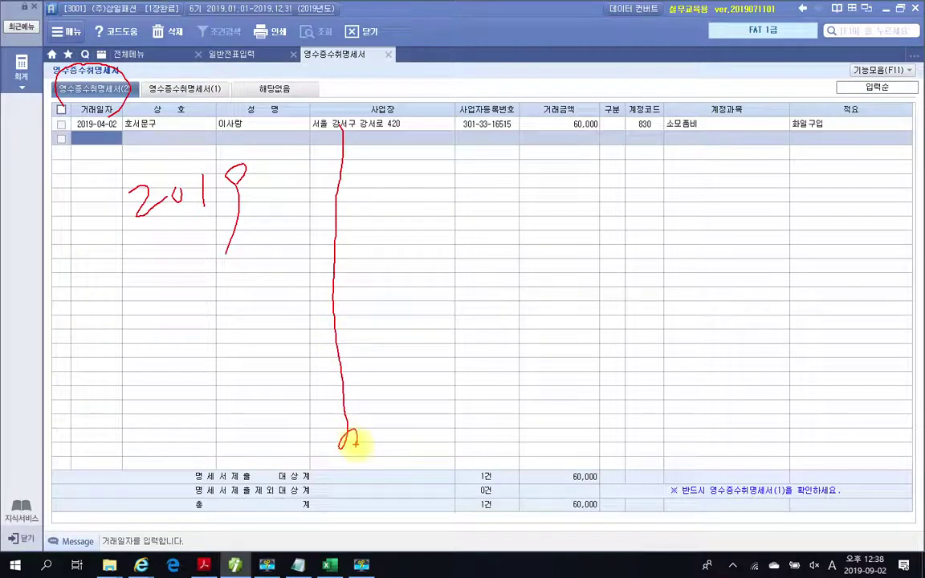
{"action": "mouse_move", "coordinate": [655, 521]}
{"action": "left_mouse_down"}
{"action": "mouse_move", "coordinate": [471, 538]}
{"action": "mouse_move", "coordinate": [646, 491]}
{"action": "left_mouse_up"}
{"action": "mouse_move", "coordinate": [492, 460]}
{"action": "left_mouse_down"}
{"action": "mouse_move", "coordinate": [444, 485]}
{"action": "mouse_move", "coordinate": [499, 471]}
{"action": "left_mouse_up"}
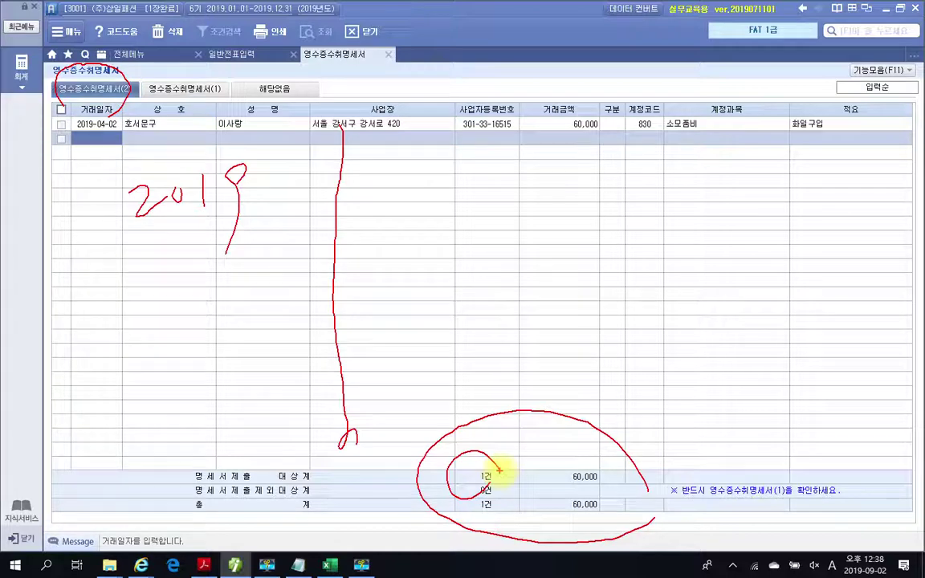
{"action": "key", "text": "Escape"}
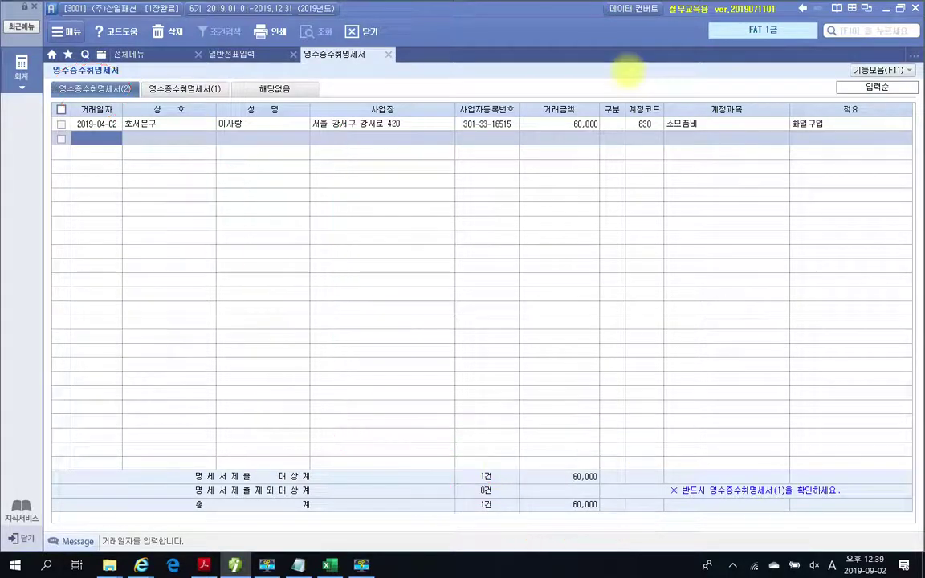
- Open 영수증수취명세서(1) and examine the 명세서제출 제외대상 categories and the 12. 명세서제출 대상 column
{"action": "left_click", "coordinate": [195, 91]}
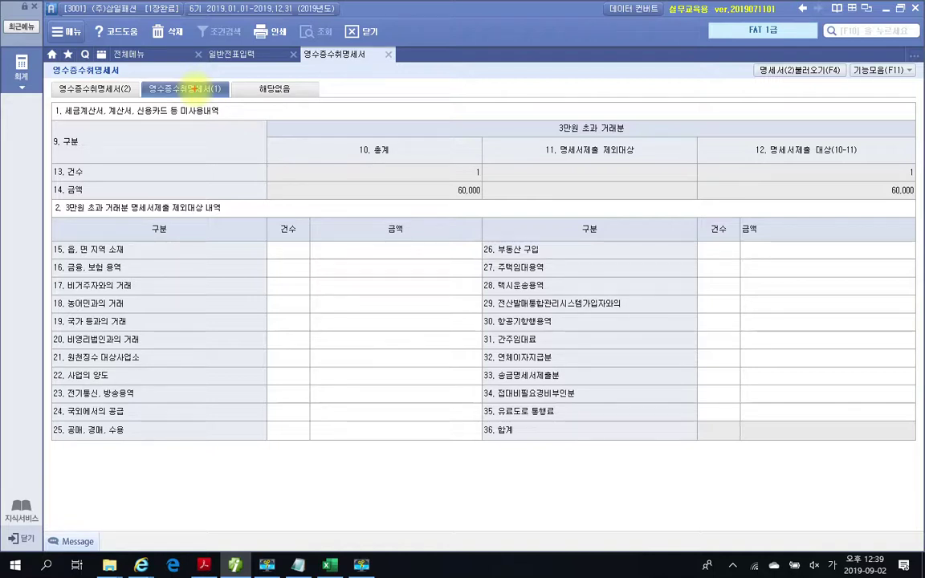
{"action": "mouse_move", "coordinate": [55, 212]}
{"action": "left_mouse_down"}
{"action": "mouse_move", "coordinate": [128, 227]}
{"action": "mouse_move", "coordinate": [235, 225]}
{"action": "left_mouse_up"}
{"action": "mouse_move", "coordinate": [55, 229]}
{"action": "left_mouse_down"}
{"action": "mouse_move", "coordinate": [37, 393]}
{"action": "mouse_move", "coordinate": [149, 470]}
{"action": "mouse_move", "coordinate": [530, 466]}
{"action": "mouse_move", "coordinate": [635, 362]}
{"action": "left_mouse_up"}
{"action": "mouse_move", "coordinate": [632, 306]}
{"action": "left_mouse_down"}
{"action": "mouse_move", "coordinate": [512, 241]}
{"action": "mouse_move", "coordinate": [161, 229]}
{"action": "mouse_move", "coordinate": [56, 237]}
{"action": "left_mouse_up"}
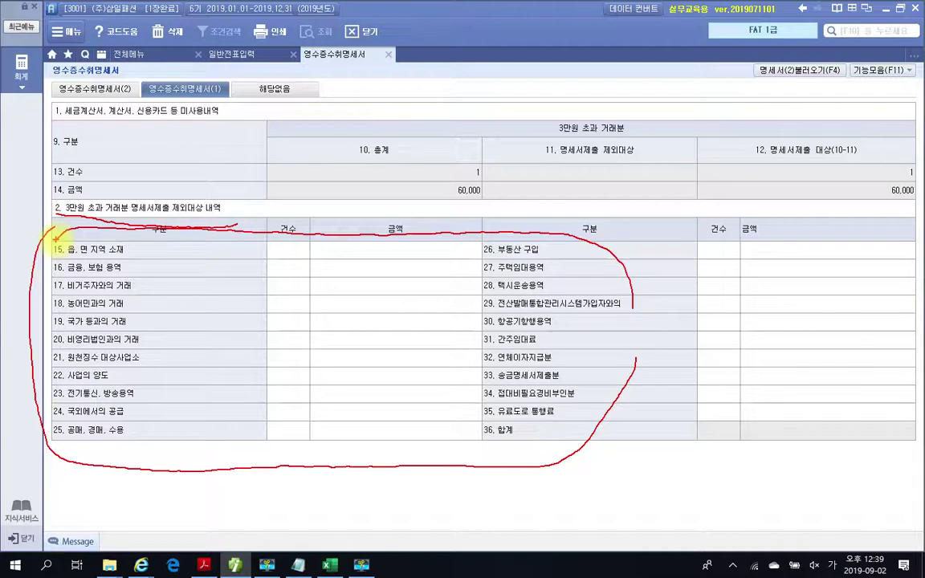
{"action": "mouse_move", "coordinate": [773, 167]}
{"action": "left_mouse_down"}
{"action": "mouse_move", "coordinate": [768, 113]}
{"action": "mouse_move", "coordinate": [769, 159]}
{"action": "left_mouse_up"}
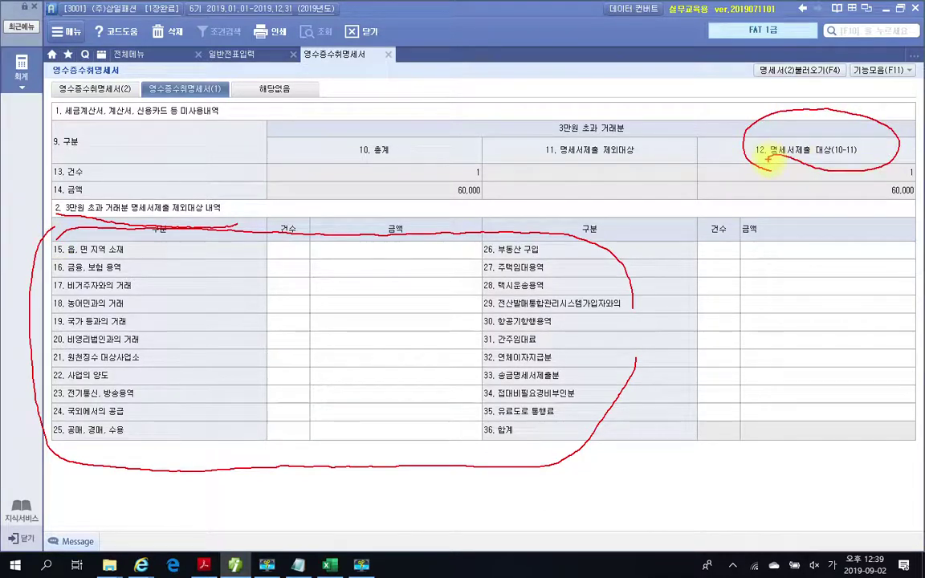
{"action": "mouse_move", "coordinate": [769, 159]}
{"action": "left_mouse_down"}
{"action": "mouse_move", "coordinate": [795, 100]}
{"action": "mouse_move", "coordinate": [840, 169]}
{"action": "left_mouse_up"}
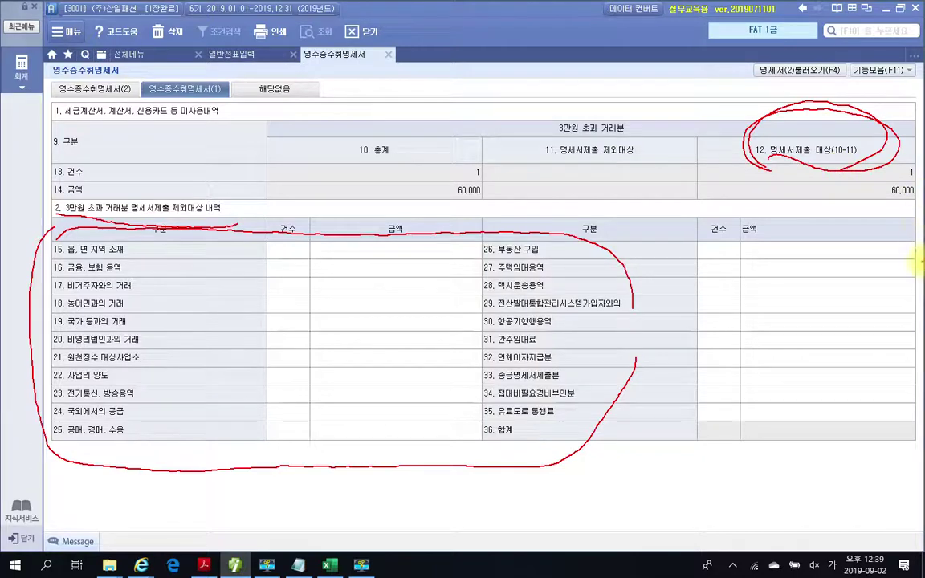
{"action": "key", "text": "Escape"}
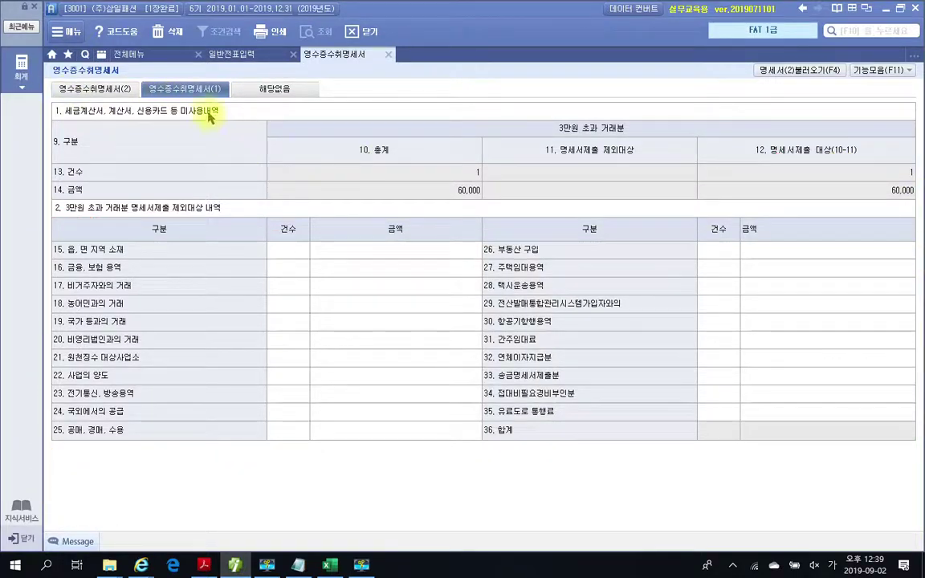
- Compare 영수증수취명세서(2) with 영수증수취명세서(1) and locate the 명세서(2)불러오기 function on the latter
{"action": "left_click", "coordinate": [88, 97]}
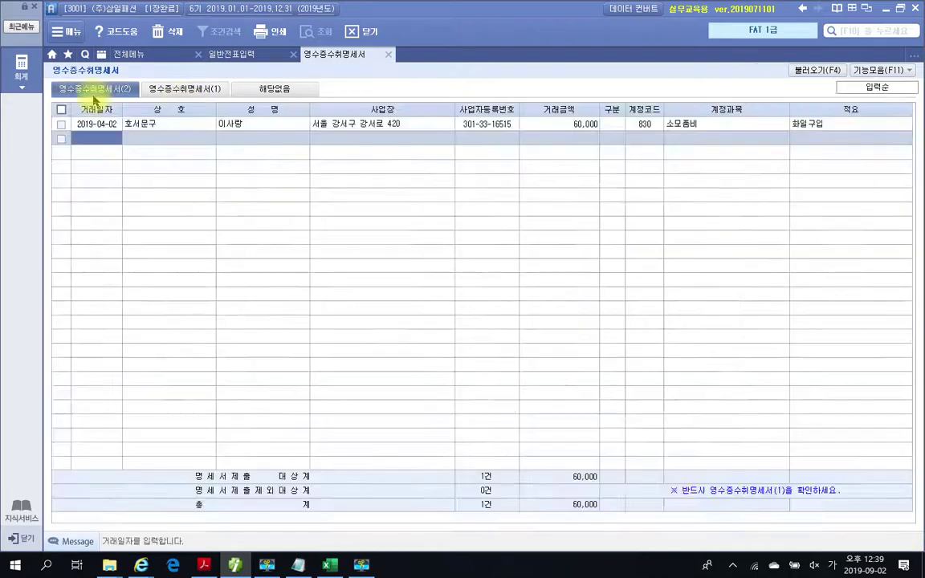
{"action": "left_click", "coordinate": [160, 96]}
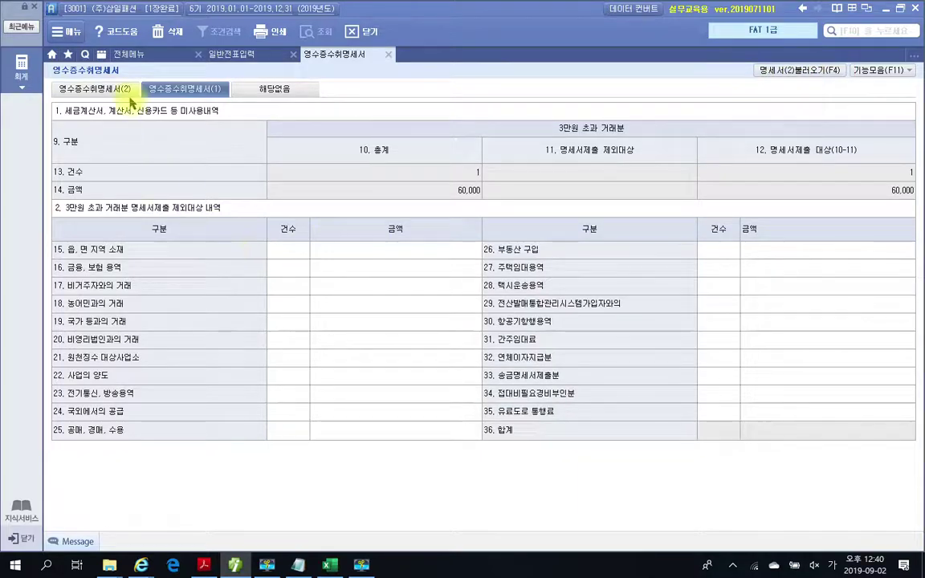
{"action": "left_click", "coordinate": [84, 89]}
{"action": "left_click", "coordinate": [165, 89]}
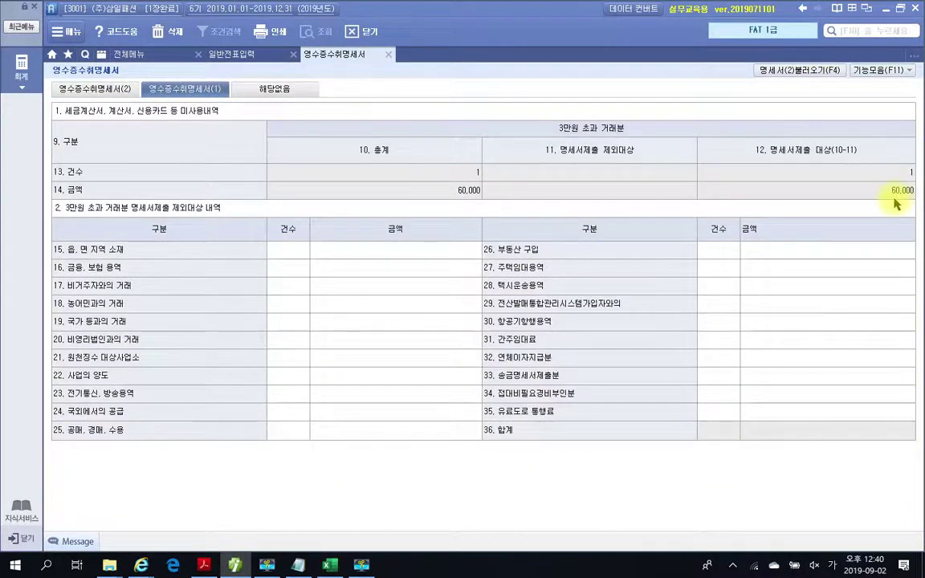
{"action": "mouse_move", "coordinate": [742, 57]}
{"action": "left_mouse_down"}
{"action": "mouse_move", "coordinate": [851, 114]}
{"action": "mouse_move", "coordinate": [821, 85]}
{"action": "mouse_move", "coordinate": [829, 92]}
{"action": "left_mouse_up"}
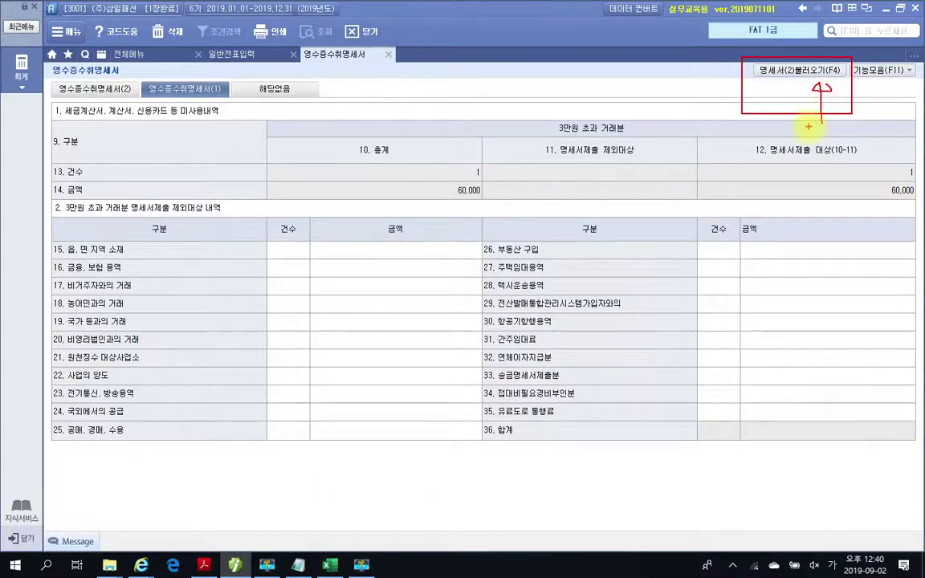
{"action": "key", "text": "Escape"}
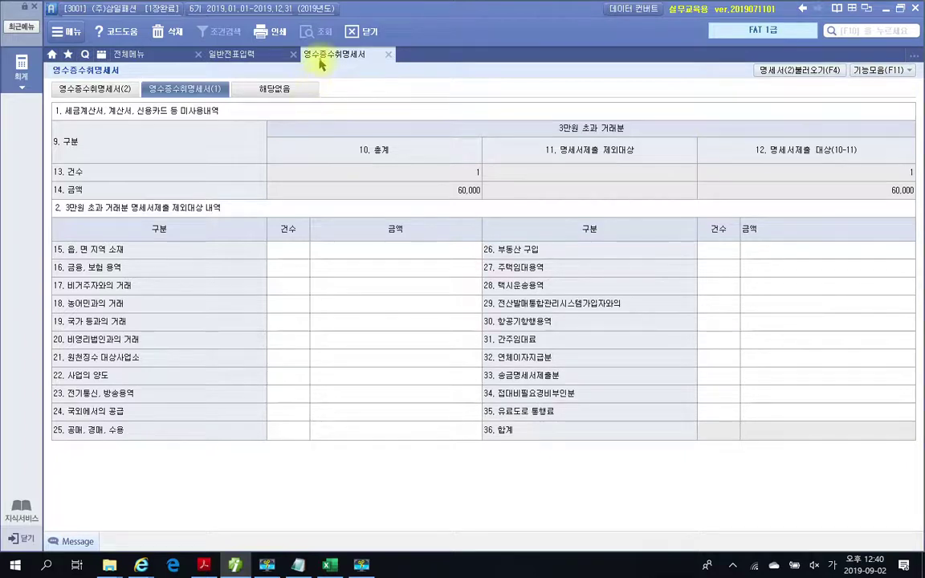
- Close 영수증수취명세서 and save the entered content
{"action": "left_click", "coordinate": [389, 56]}
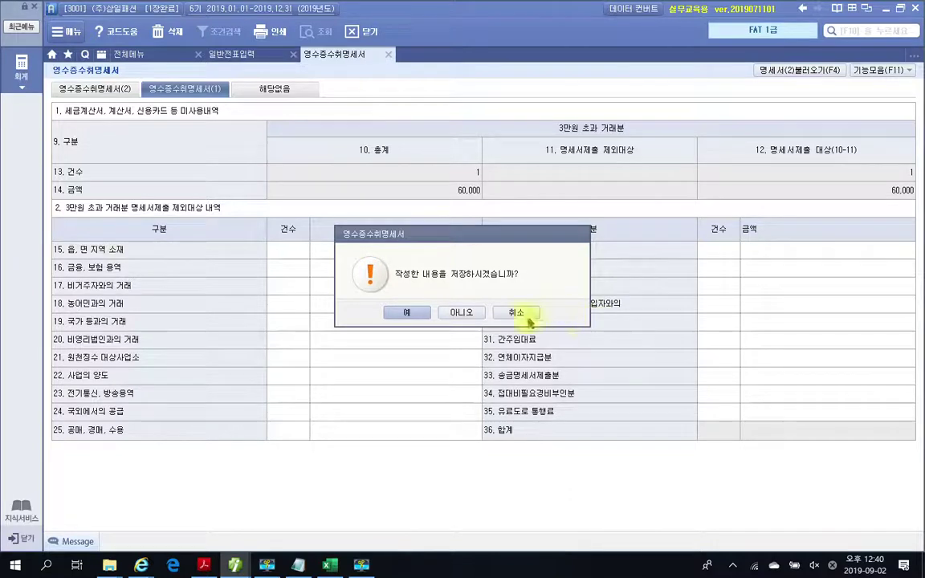
{"action": "left_click", "coordinate": [406, 315]}
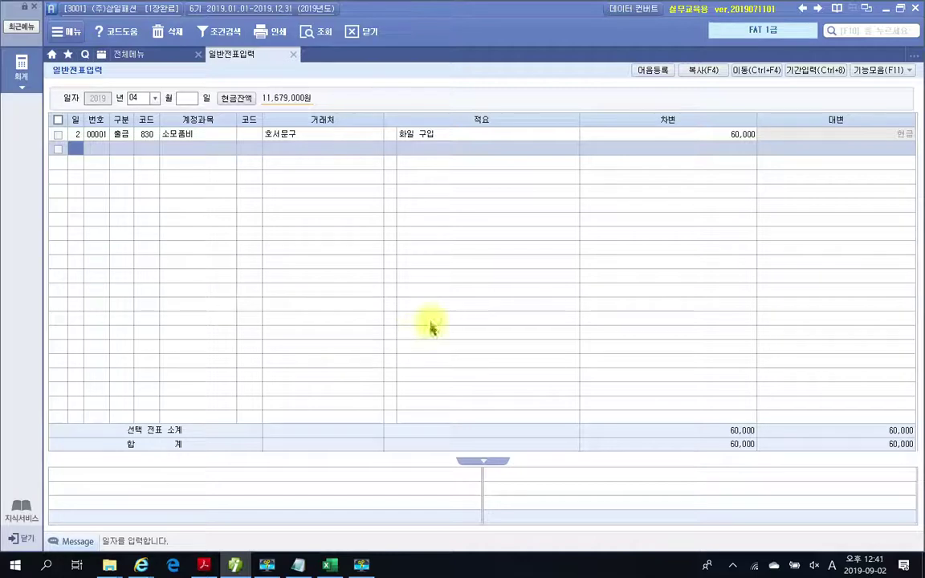
- Switch to the 2019 FAT 1급 PDF in Acrobat Reader and read the 수행 결과 and 주의 note for 영수증수취명세서 작성 on page 212
{"action": "mouse_move", "coordinate": [360, 569]}
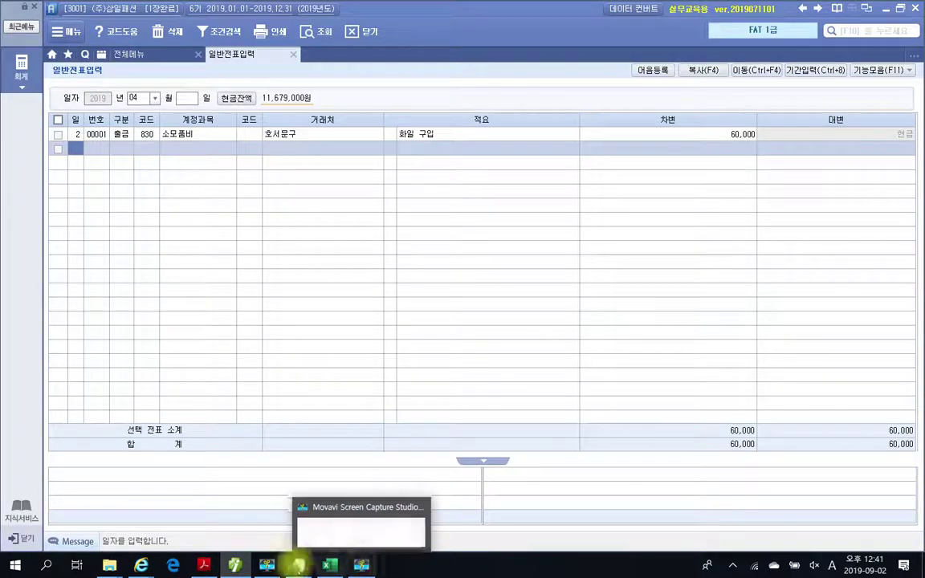
{"action": "left_click", "coordinate": [204, 567]}
{"action": "scroll", "coordinate": [447, 402], "scroll_direction": "down", "scroll_amount": 10}
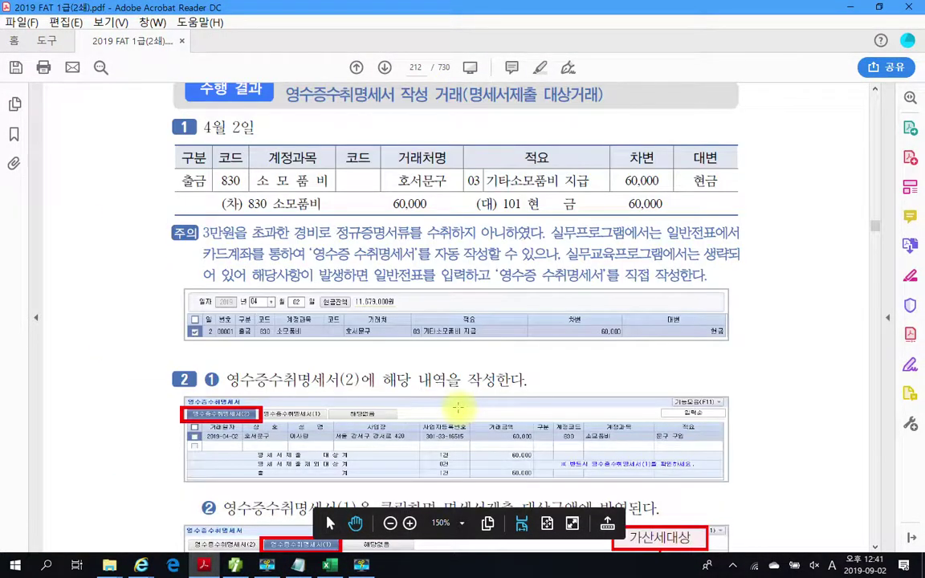
{"action": "scroll", "coordinate": [457, 408], "scroll_direction": "down", "scroll_amount": 3}
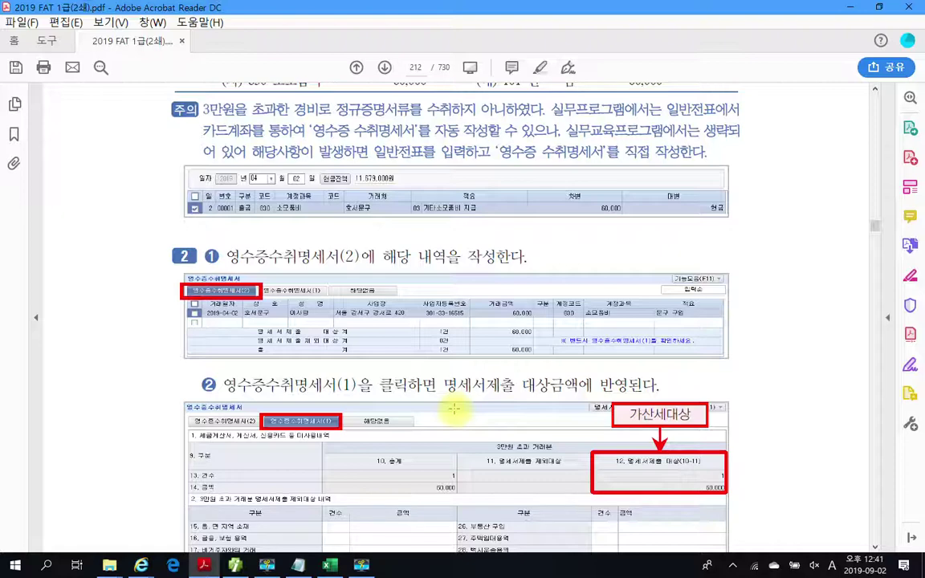
{"action": "scroll", "coordinate": [454, 410], "scroll_direction": "up", "scroll_amount": 1}
{"action": "left_click_drag", "start_coordinate": [149, 140], "coordinate": [789, 238]}
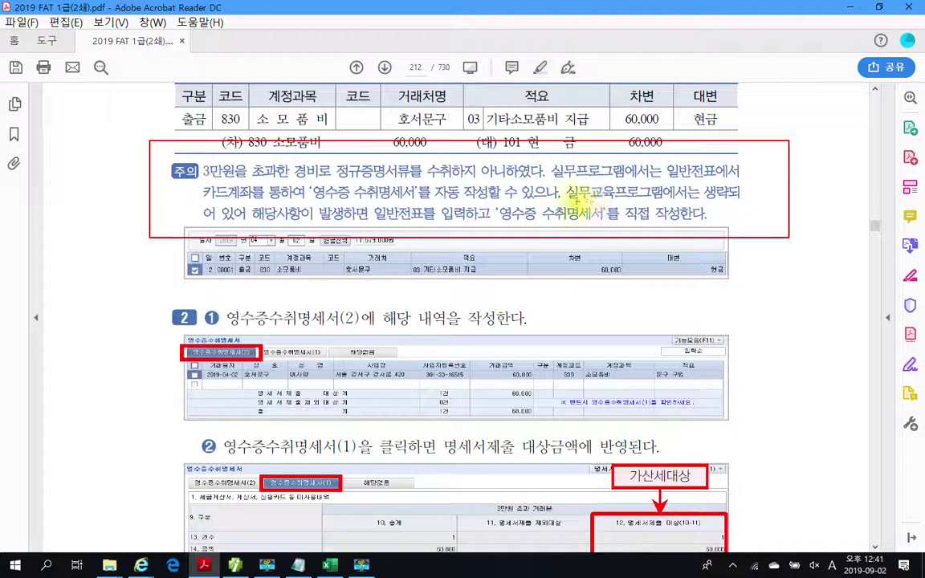
{"action": "left_click_drag", "start_coordinate": [552, 198], "coordinate": [657, 198]}
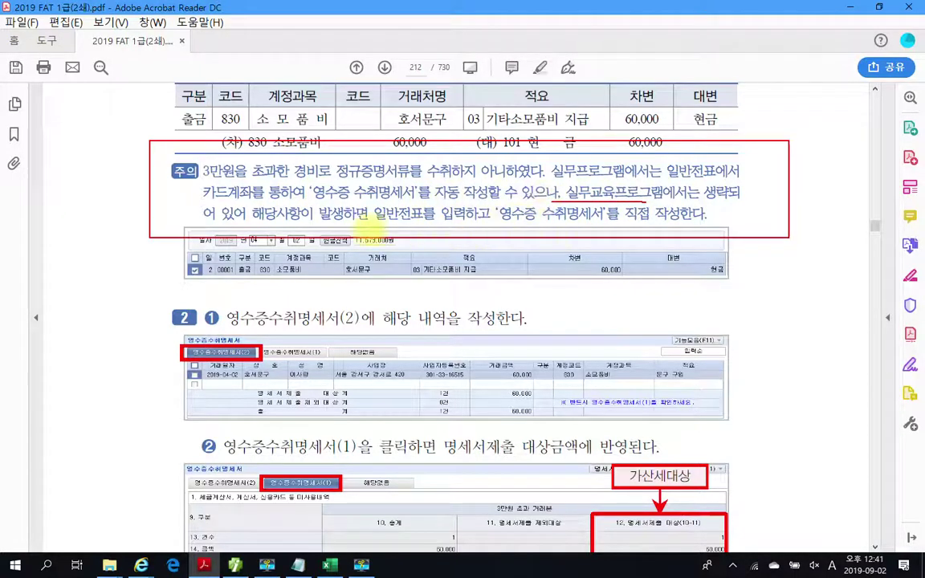
{"action": "key", "text": "Escape"}
{"action": "scroll", "coordinate": [285, 362], "scroll_direction": "down", "scroll_amount": 3}
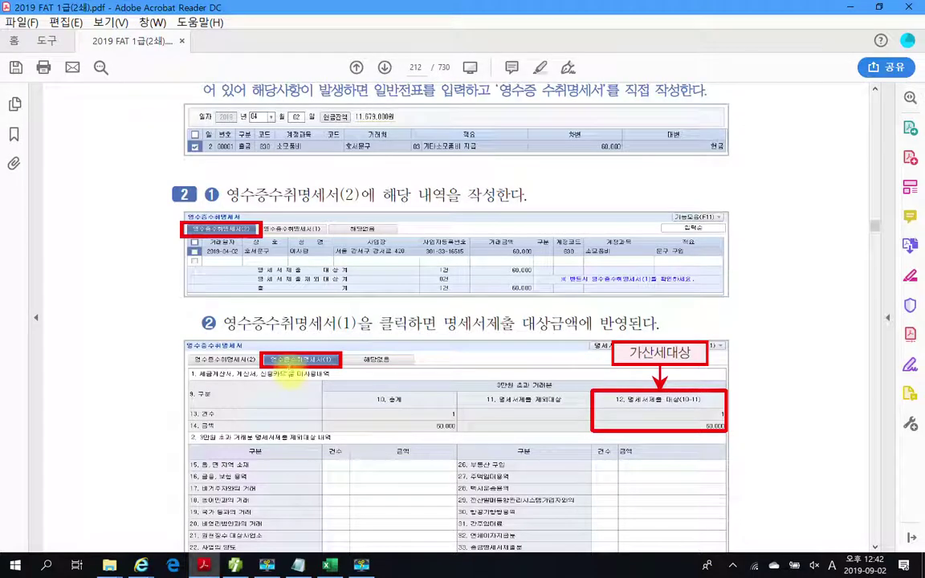
- Read the 수행 tip on page 212, boxing the tip and circling the phrase about preparing the 영수증수취명세서, and clear the marks
{"action": "scroll", "coordinate": [290, 377], "scroll_direction": "up", "scroll_amount": 3}
{"action": "scroll", "coordinate": [296, 369], "scroll_direction": "down", "scroll_amount": 11}
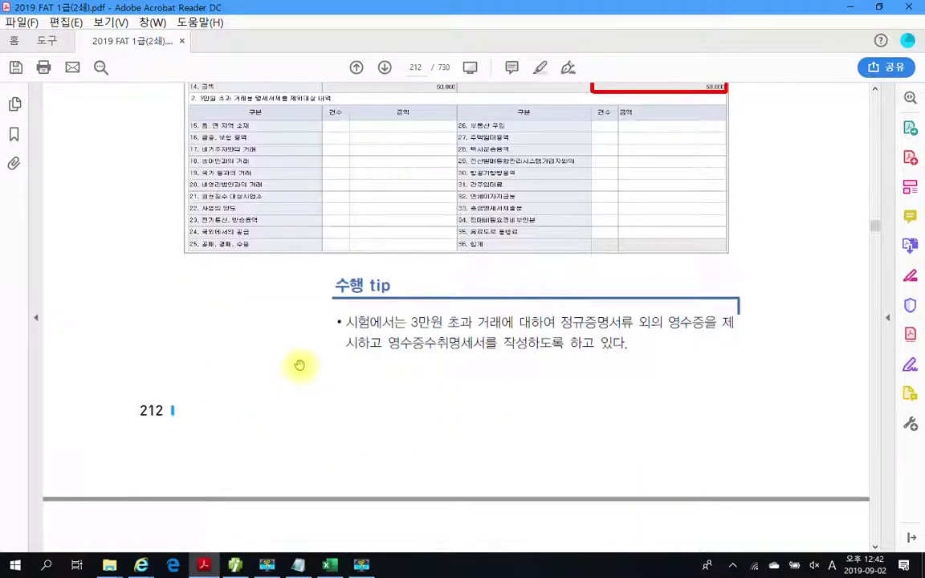
{"action": "left_click_drag", "start_coordinate": [310, 271], "coordinate": [826, 394]}
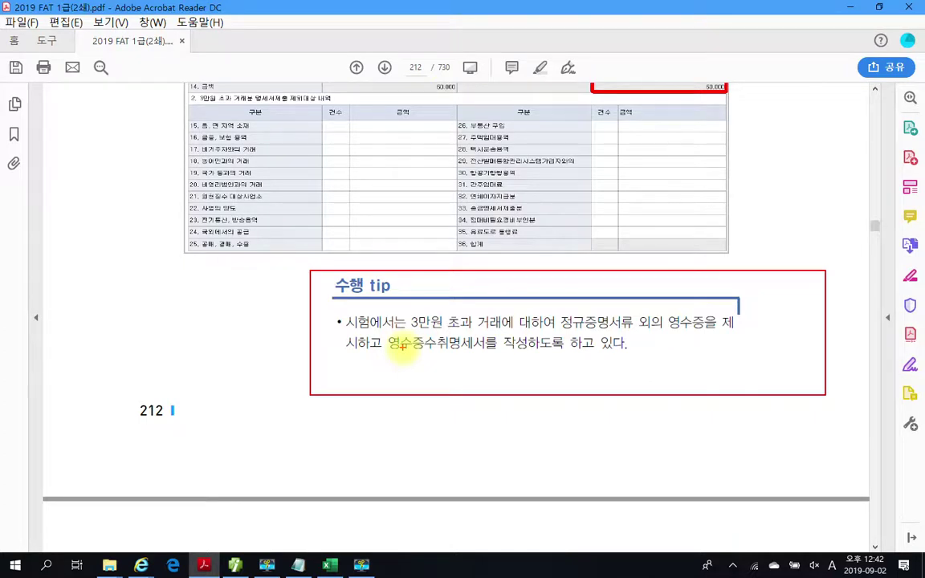
{"action": "mouse_move", "coordinate": [401, 346]}
{"action": "left_mouse_down"}
{"action": "mouse_move", "coordinate": [619, 363]}
{"action": "mouse_move", "coordinate": [406, 320]}
{"action": "mouse_move", "coordinate": [386, 337]}
{"action": "left_mouse_up"}
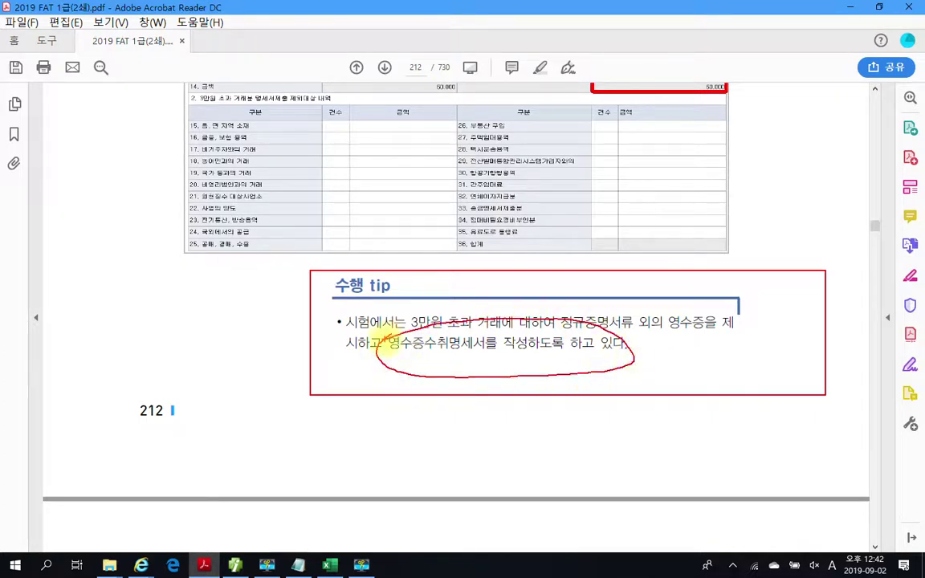
{"action": "key", "text": "Escape"}
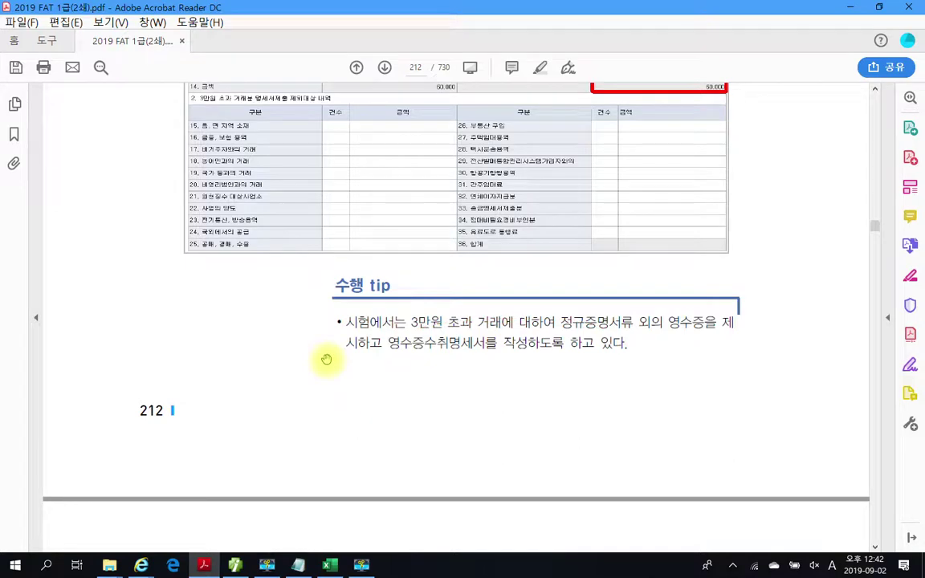
{"action": "scroll", "coordinate": [301, 376], "scroll_direction": "up", "scroll_amount": 2}
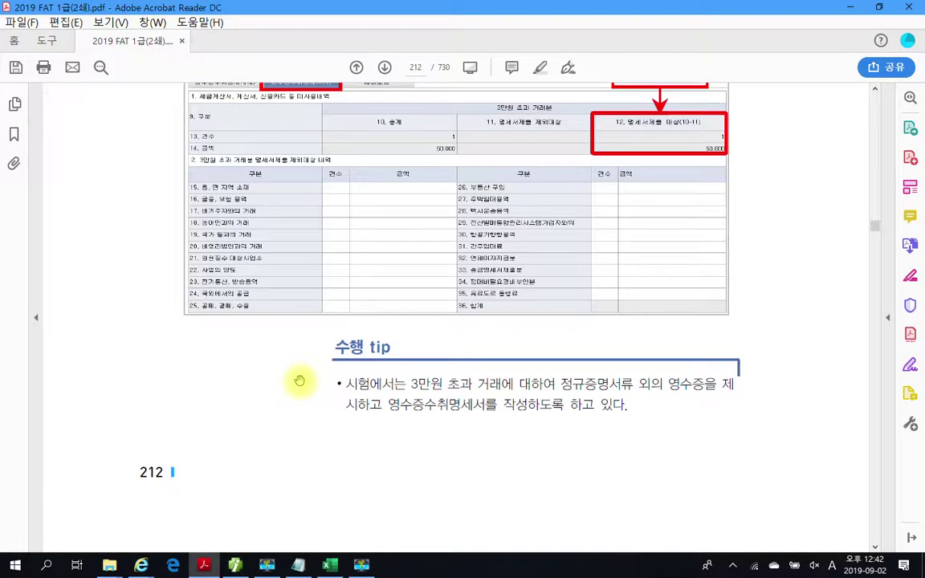
- Go on to 제3장 자금관리 and review its 능력단위 요소 and 수행준거 tables on page 214
{"action": "scroll", "coordinate": [305, 385], "scroll_direction": "down", "scroll_amount": 8}
{"action": "scroll", "coordinate": [308, 395], "scroll_direction": "down", "scroll_amount": 8}
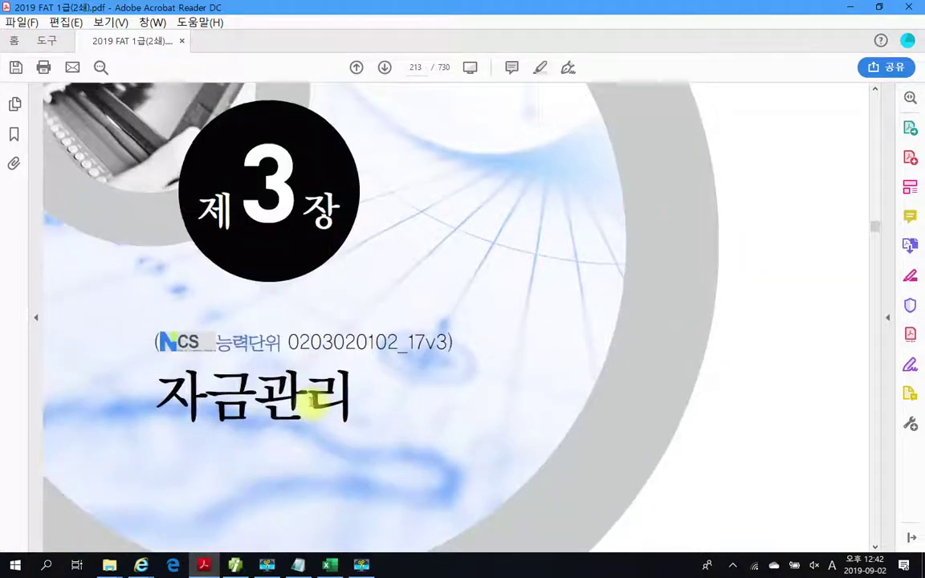
{"action": "scroll", "coordinate": [313, 397], "scroll_direction": "down", "scroll_amount": 3}
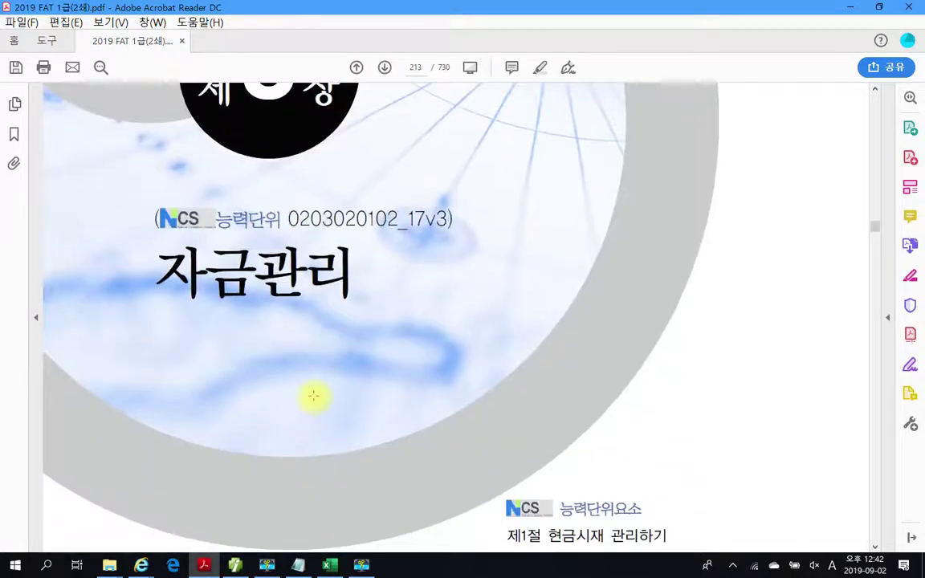
{"action": "scroll", "coordinate": [314, 393], "scroll_direction": "down", "scroll_amount": 12}
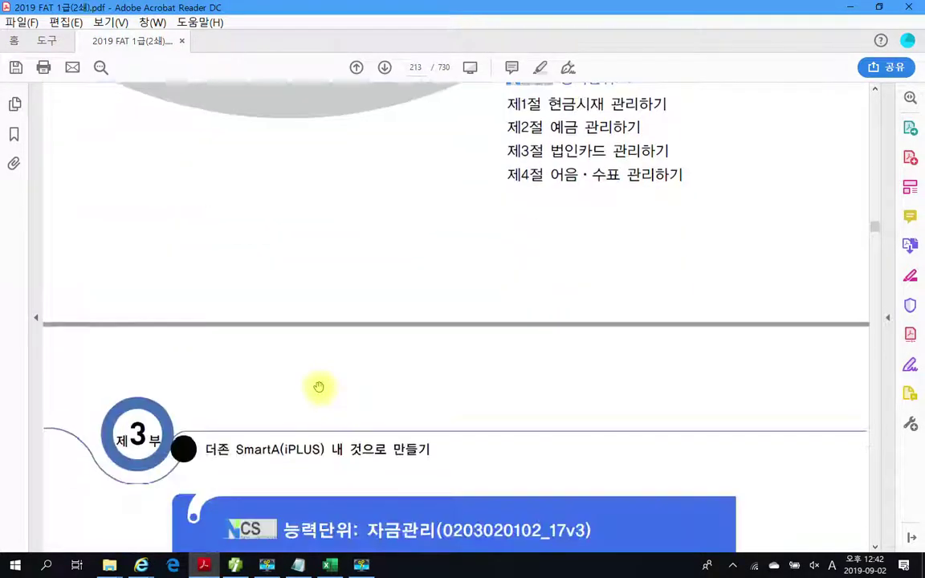
{"action": "scroll", "coordinate": [318, 386], "scroll_direction": "down", "scroll_amount": 11}
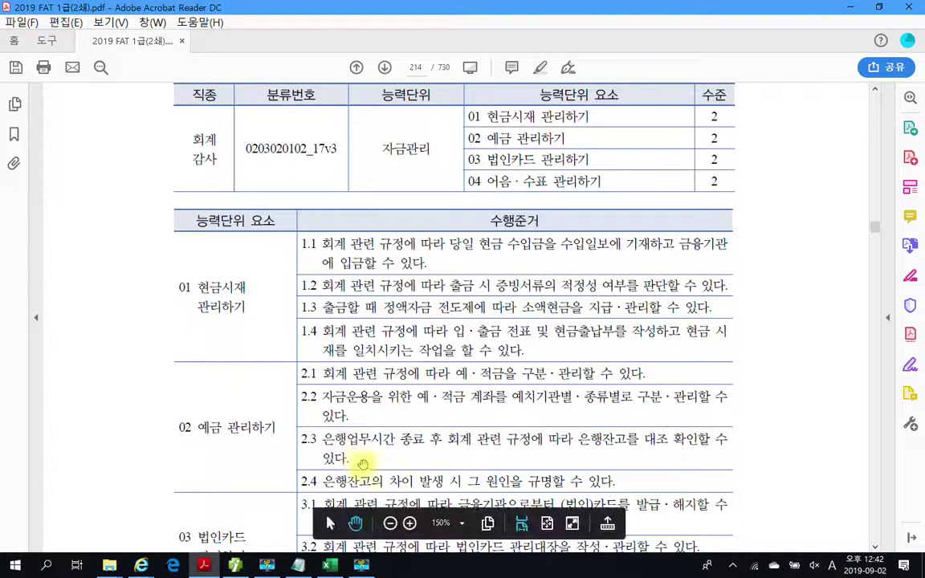
{"action": "scroll", "coordinate": [502, 406], "scroll_direction": "up", "scroll_amount": 3}
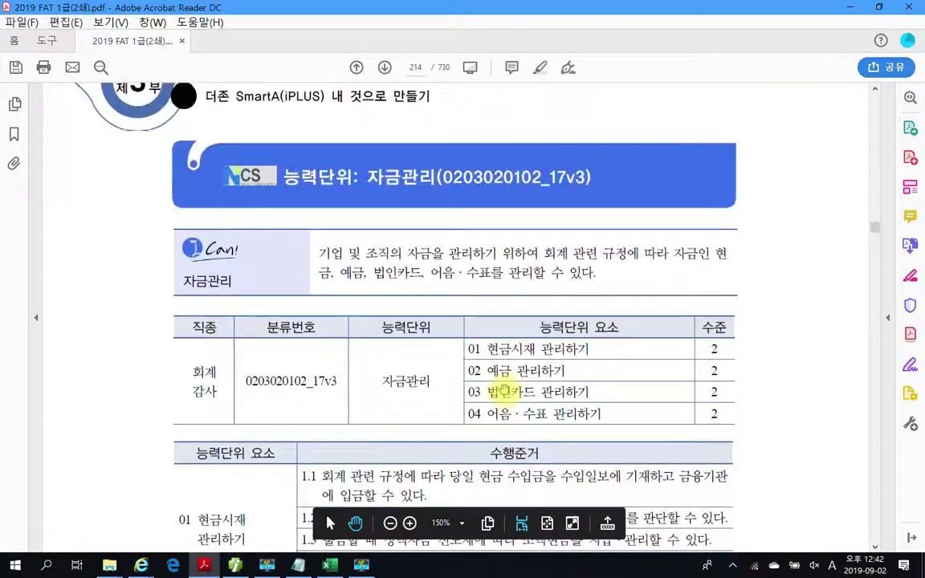
{"action": "scroll", "coordinate": [496, 388], "scroll_direction": "up", "scroll_amount": 2}
{"action": "scroll", "coordinate": [488, 385], "scroll_direction": "down", "scroll_amount": 2}
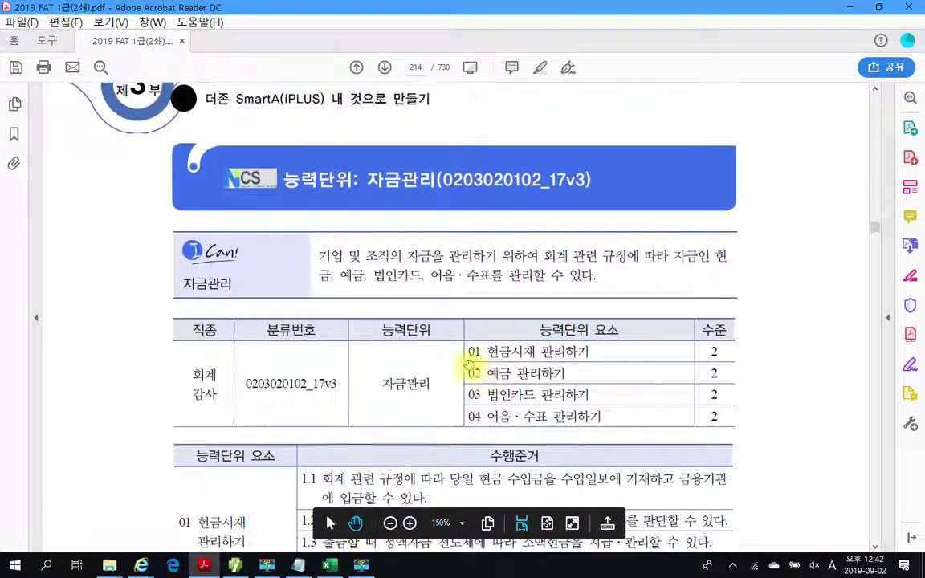
{"action": "scroll", "coordinate": [469, 363], "scroll_direction": "down", "scroll_amount": 1}
{"action": "scroll", "coordinate": [469, 363], "scroll_direction": "down", "scroll_amount": 2}
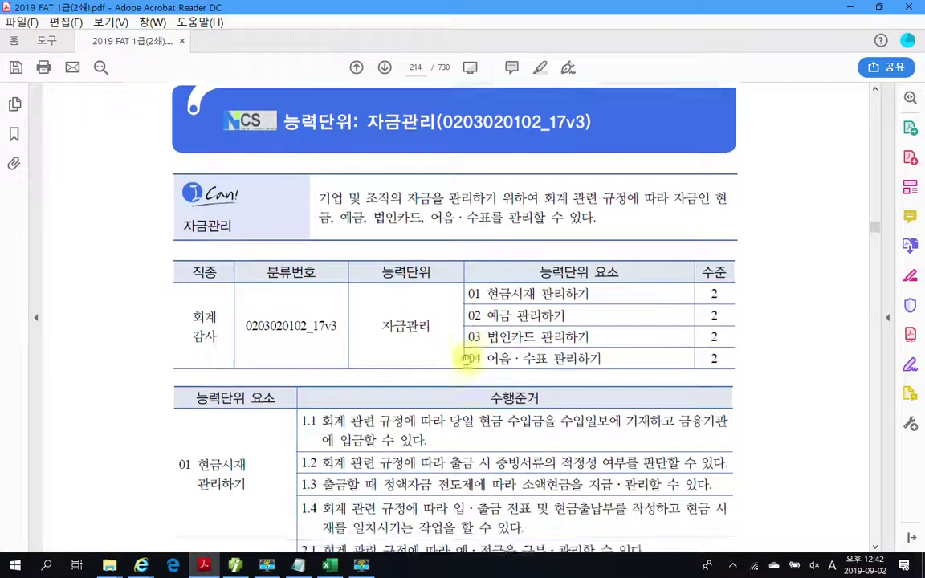
{"action": "scroll", "coordinate": [465, 361], "scroll_direction": "down", "scroll_amount": 20}
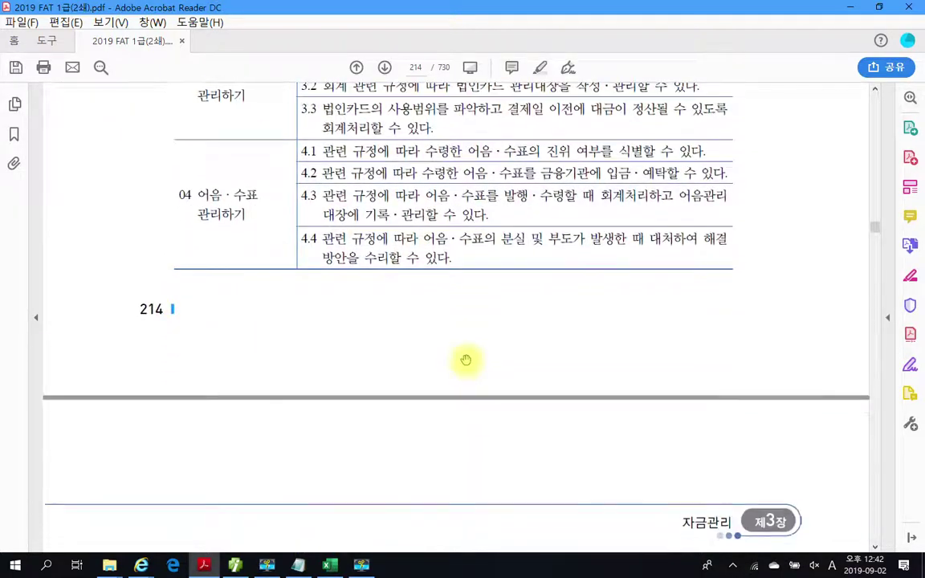
- Read the 현금시재 관리 passage on page 215, boxing its heading and underlining 현금출납장에, 현금시재 and 매일 현금시재의
{"action": "scroll", "coordinate": [466, 359], "scroll_direction": "down", "scroll_amount": 10}
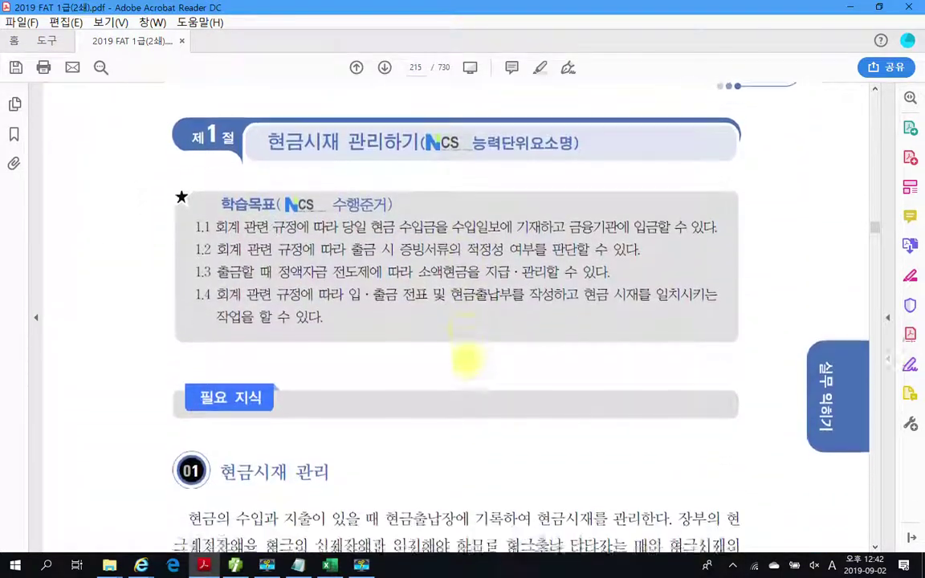
{"action": "scroll", "coordinate": [465, 359], "scroll_direction": "down", "scroll_amount": 7}
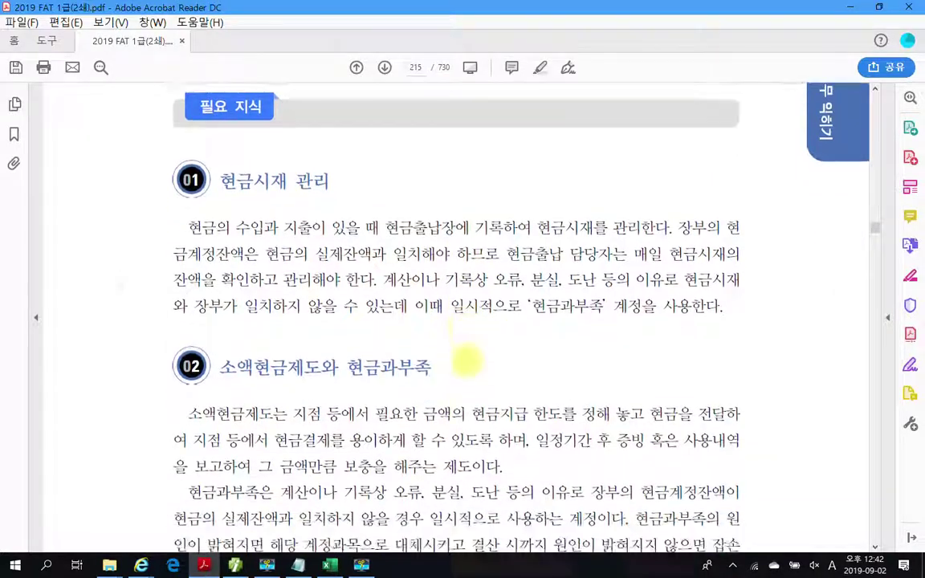
{"action": "scroll", "coordinate": [465, 359], "scroll_direction": "up", "scroll_amount": 5}
{"action": "scroll", "coordinate": [464, 359], "scroll_direction": "down", "scroll_amount": 4}
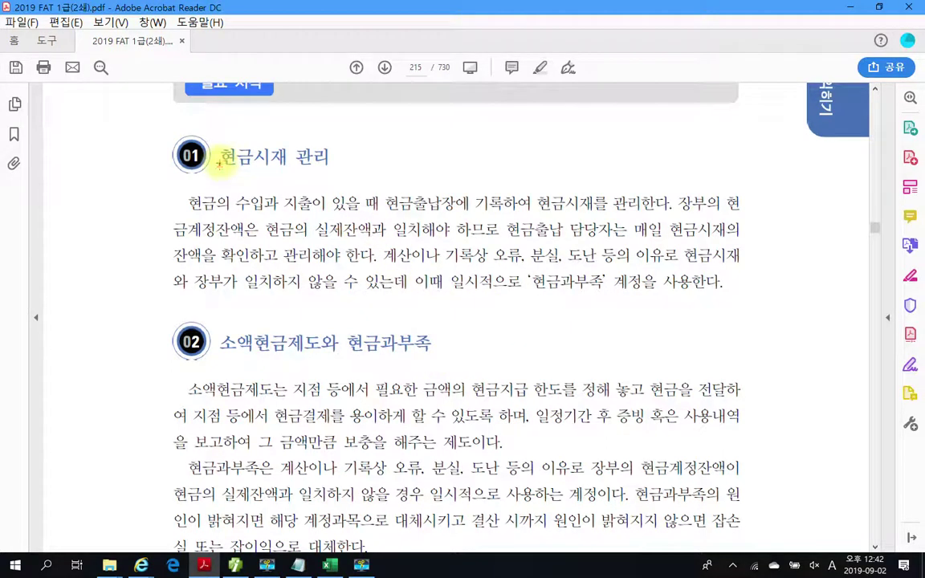
{"action": "left_click_drag", "start_coordinate": [214, 136], "coordinate": [373, 181]}
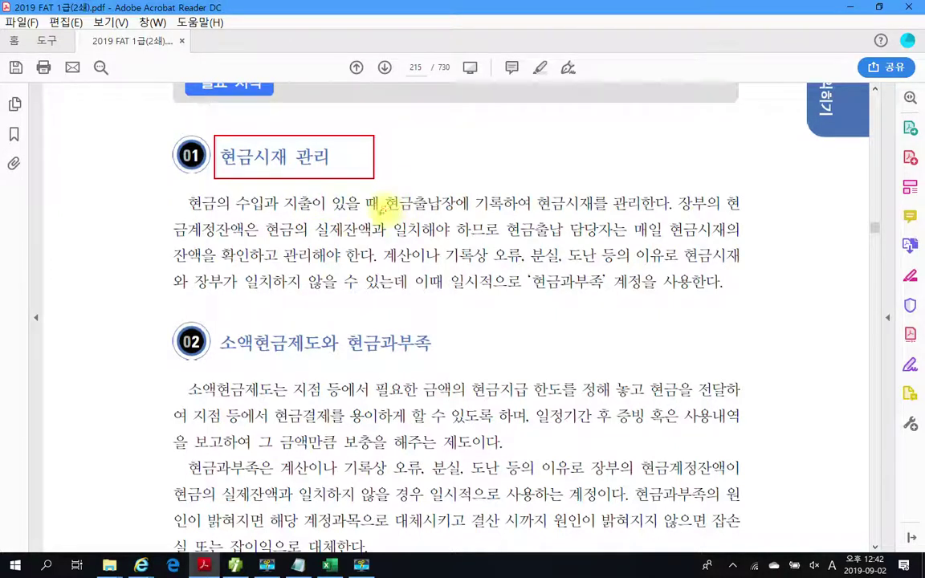
{"action": "left_click_drag", "start_coordinate": [386, 211], "coordinate": [470, 211]}
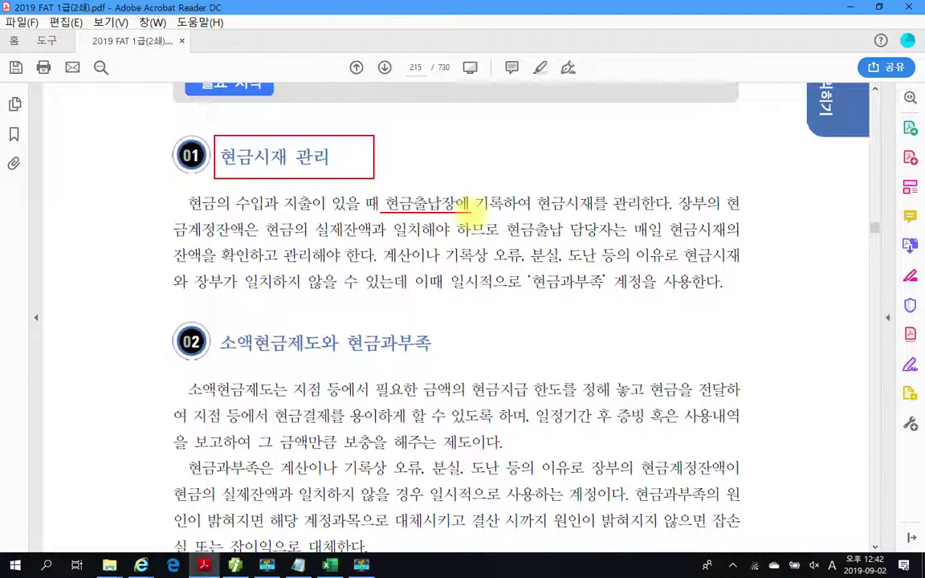
{"action": "left_click_drag", "start_coordinate": [540, 212], "coordinate": [597, 211]}
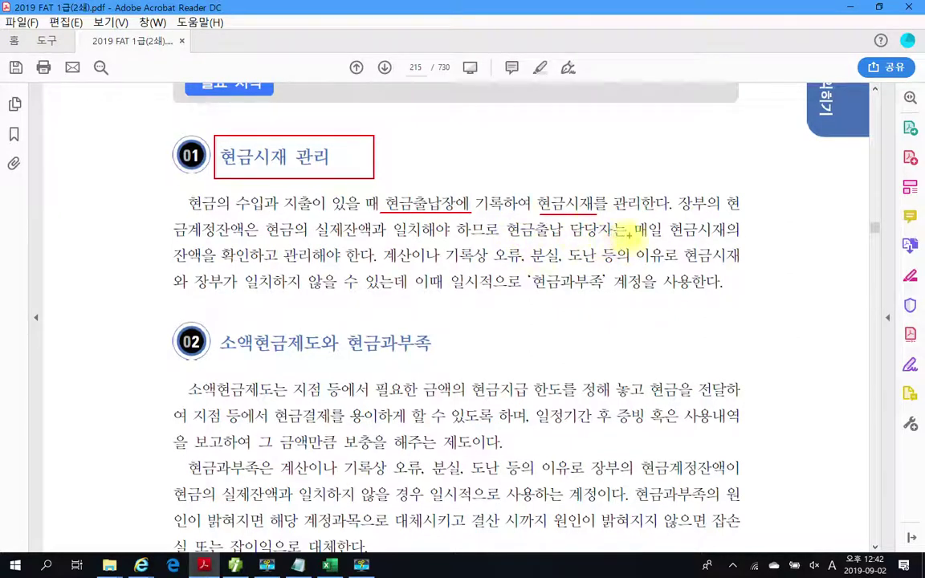
{"action": "left_click_drag", "start_coordinate": [634, 238], "coordinate": [735, 238]}
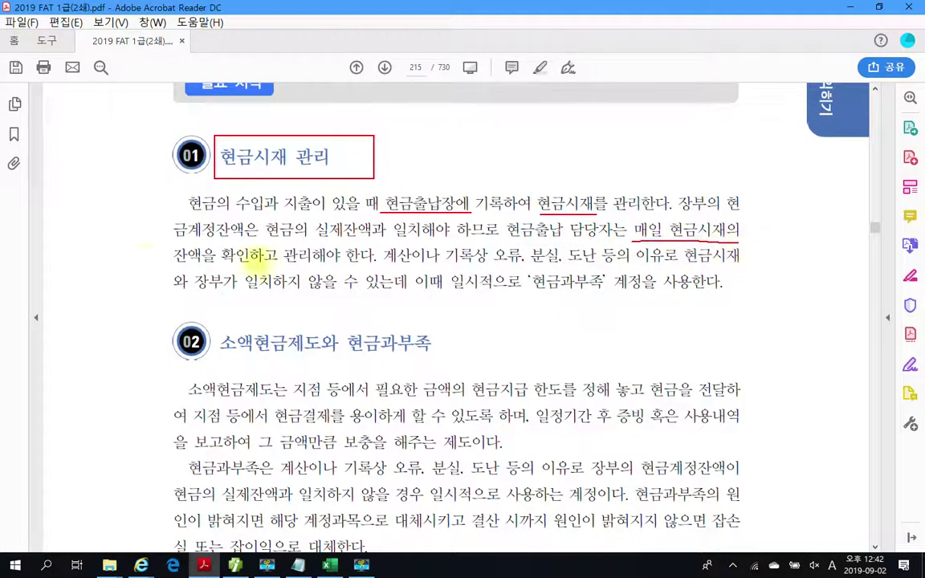
- Underline 관리해야 한다 and the causes of cash differences, box 현금과부족 with a star beside it, and clear the marks
{"action": "mouse_move", "coordinate": [376, 250]}
{"action": "left_mouse_down"}
{"action": "mouse_move", "coordinate": [370, 260]}
{"action": "mouse_move", "coordinate": [287, 260]}
{"action": "left_mouse_up"}
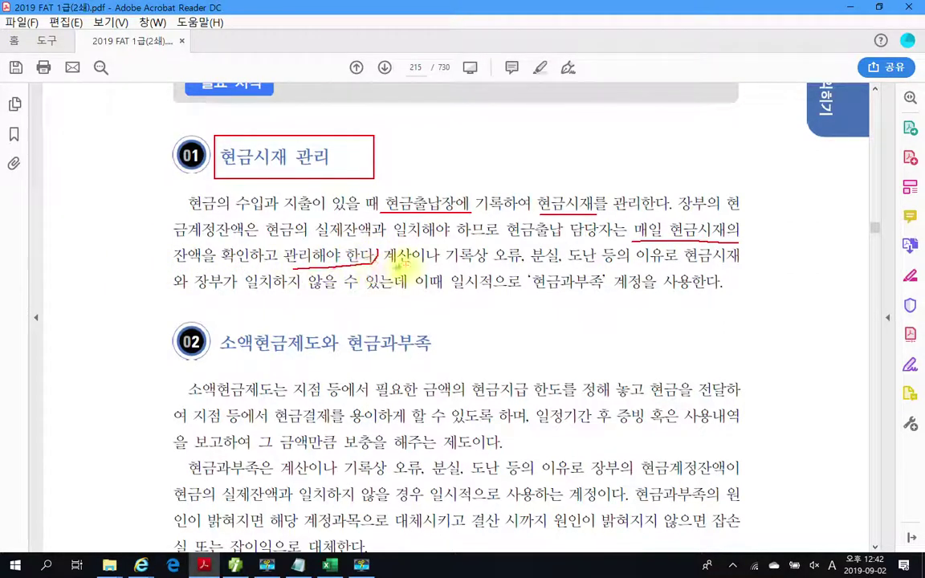
{"action": "left_click_drag", "start_coordinate": [384, 262], "coordinate": [631, 261]}
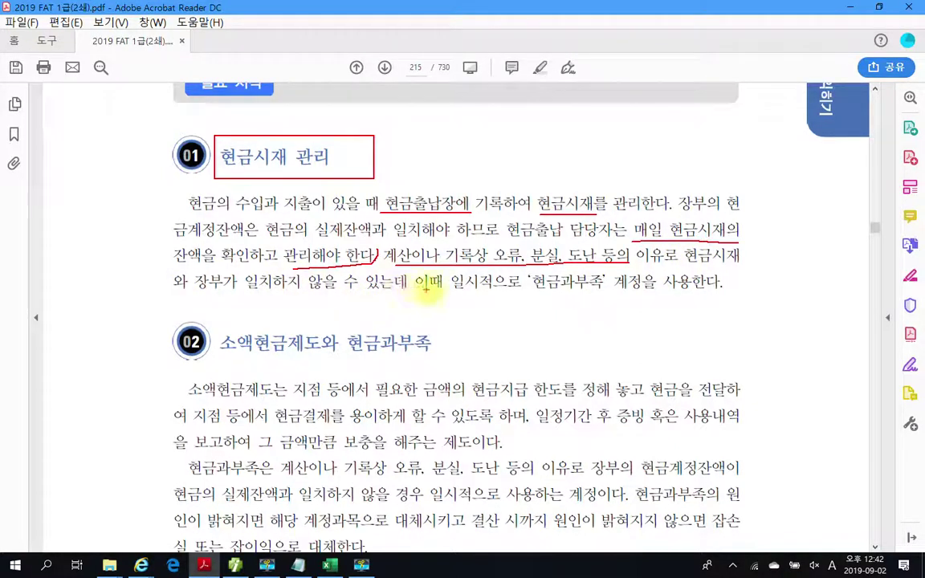
{"action": "left_click_drag", "start_coordinate": [527, 267], "coordinate": [608, 299]}
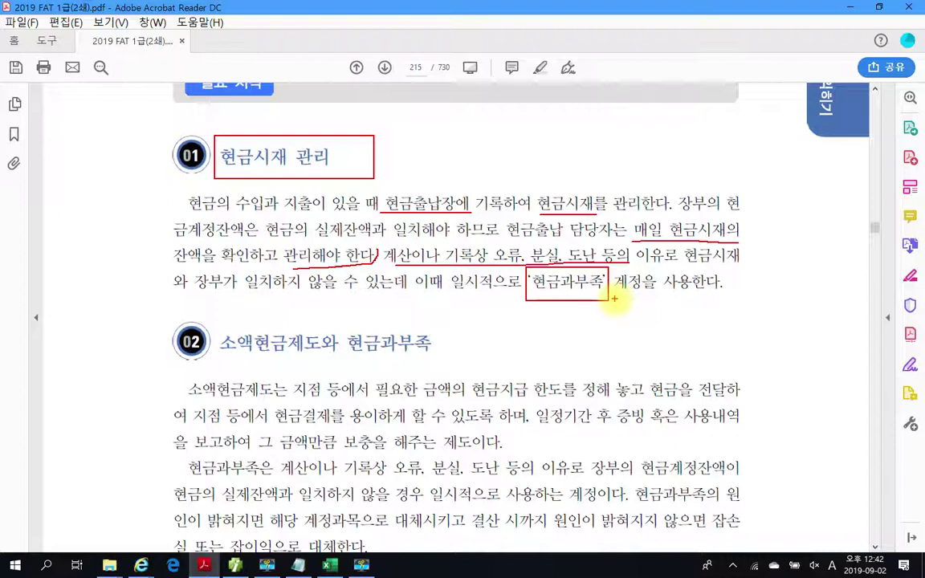
{"action": "mouse_move", "coordinate": [511, 323]}
{"action": "left_mouse_down"}
{"action": "mouse_move", "coordinate": [495, 305]}
{"action": "mouse_move", "coordinate": [534, 310]}
{"action": "mouse_move", "coordinate": [511, 323]}
{"action": "left_mouse_up"}
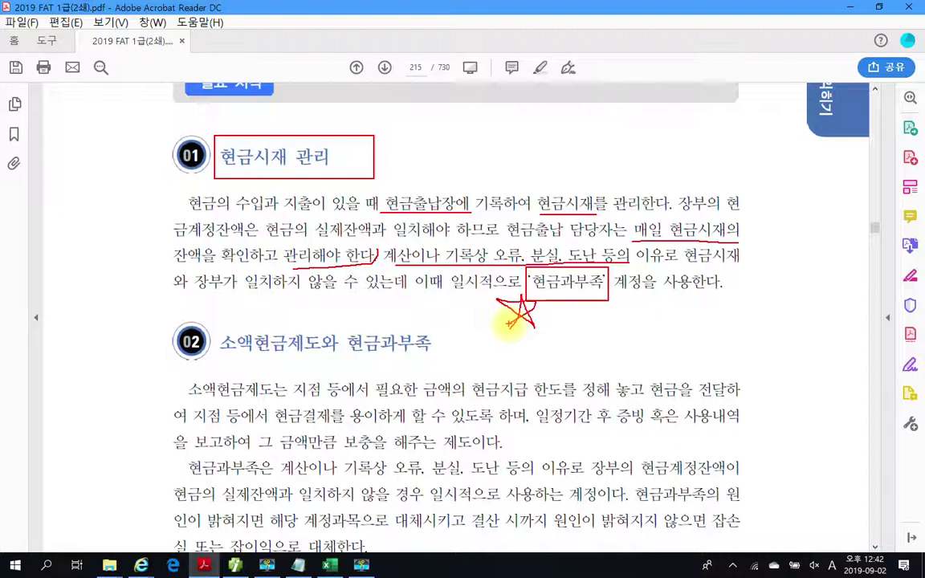
{"action": "mouse_move", "coordinate": [511, 324]}
{"action": "left_mouse_down"}
{"action": "mouse_move", "coordinate": [614, 281]}
{"action": "mouse_move", "coordinate": [619, 305]}
{"action": "mouse_move", "coordinate": [595, 355]}
{"action": "left_mouse_up"}
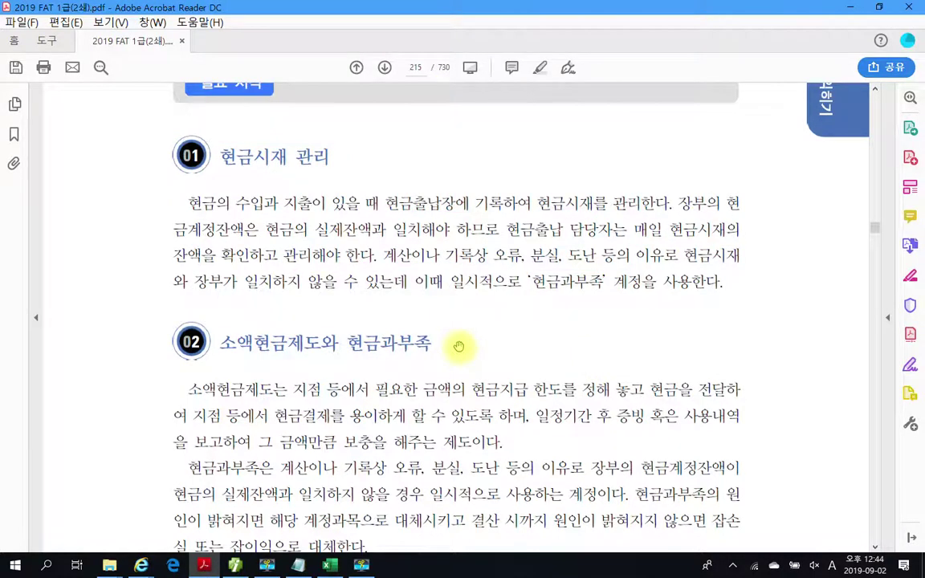
- Read the 소액현금제도 explanation under 소액현금제도와 현금과부족, marking the paragraph, the term and 지점, and clear the marks
{"action": "scroll", "coordinate": [459, 346], "scroll_direction": "down", "scroll_amount": 5}
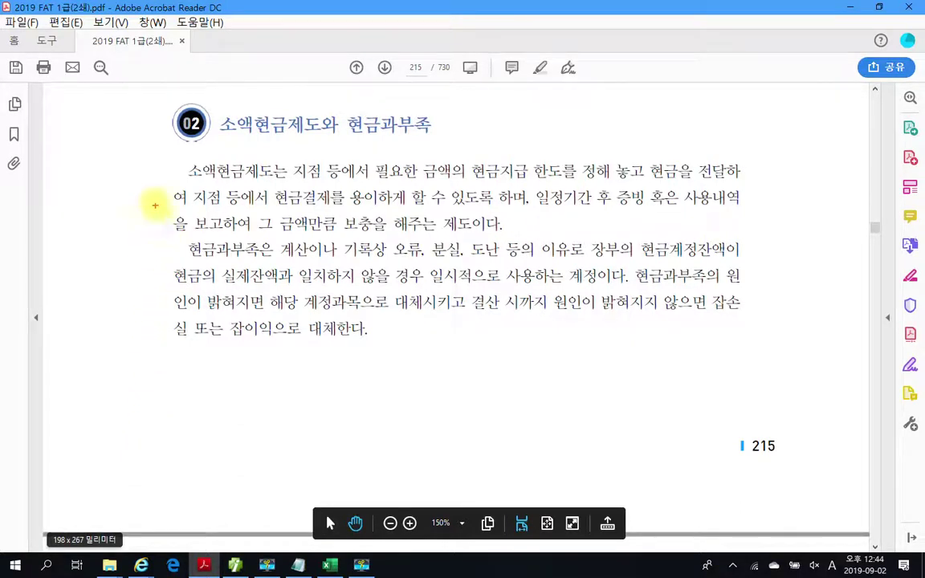
{"action": "left_click_drag", "start_coordinate": [141, 143], "coordinate": [774, 238]}
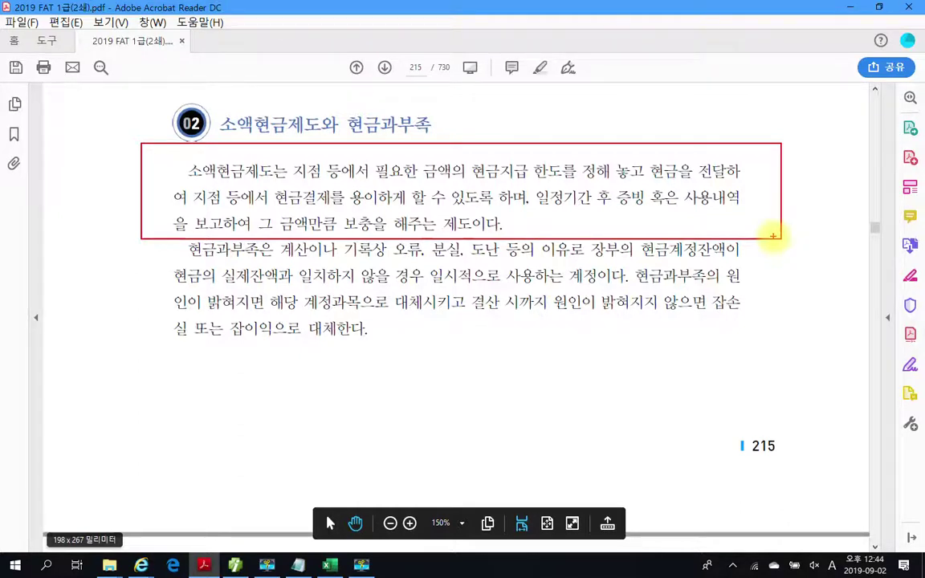
{"action": "mouse_move", "coordinate": [285, 141]}
{"action": "left_mouse_down"}
{"action": "mouse_move", "coordinate": [233, 90]}
{"action": "mouse_move", "coordinate": [321, 149]}
{"action": "left_mouse_up"}
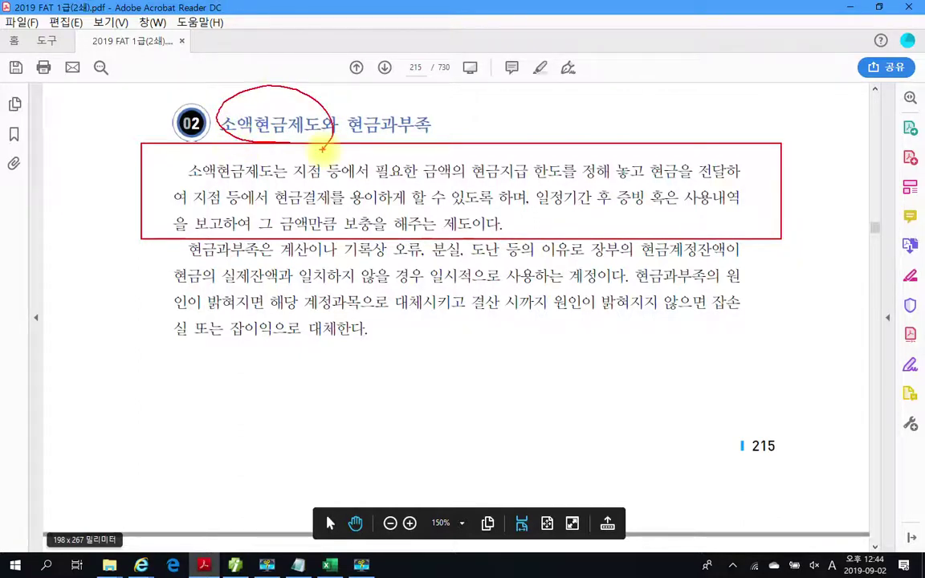
{"action": "mouse_move", "coordinate": [317, 159]}
{"action": "left_mouse_down"}
{"action": "mouse_move", "coordinate": [282, 173]}
{"action": "mouse_move", "coordinate": [325, 179]}
{"action": "left_mouse_up"}
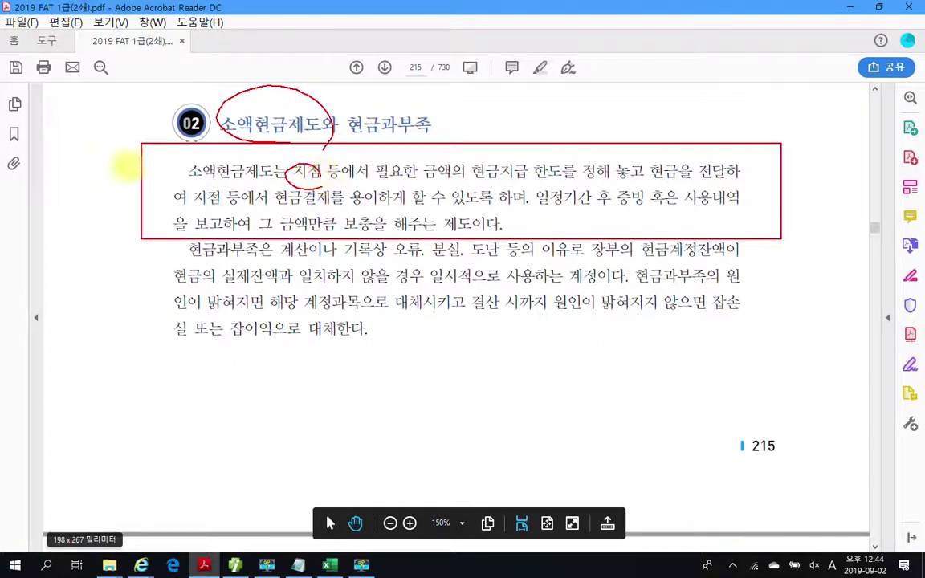
{"action": "left_click_drag", "start_coordinate": [172, 190], "coordinate": [267, 187]}
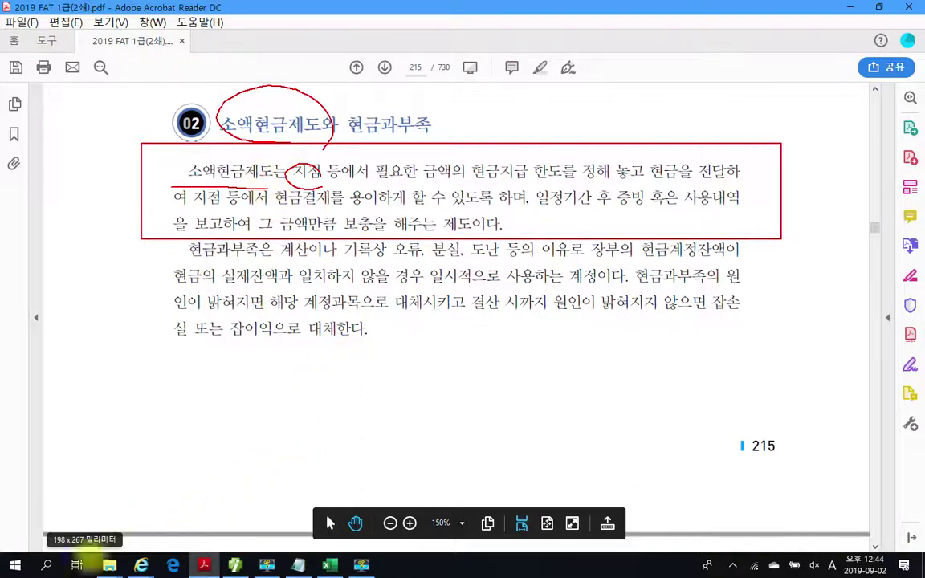
{"action": "key", "text": "Escape"}
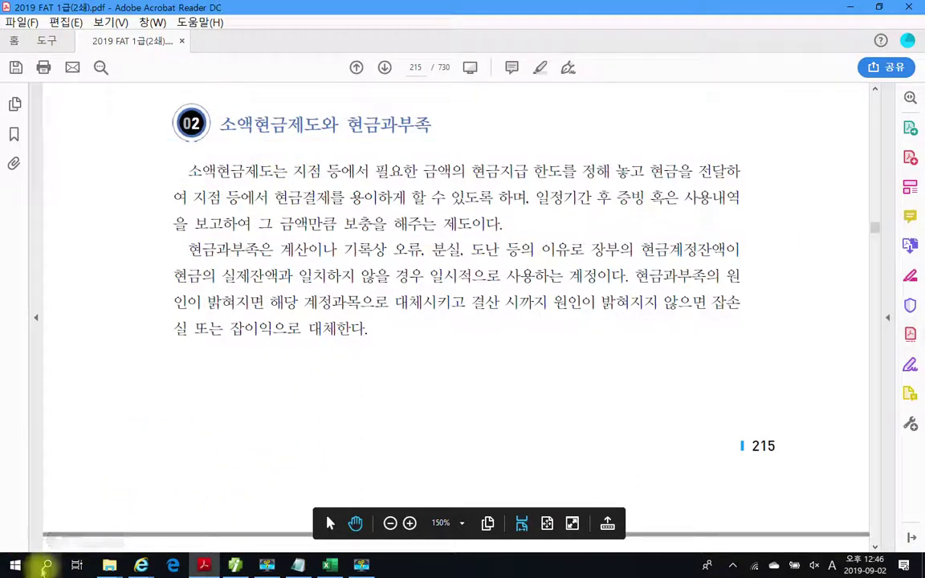
- Try to find a document on 소액현금 by searching the computer, and dismiss the search
{"action": "left_click", "coordinate": [45, 566]}
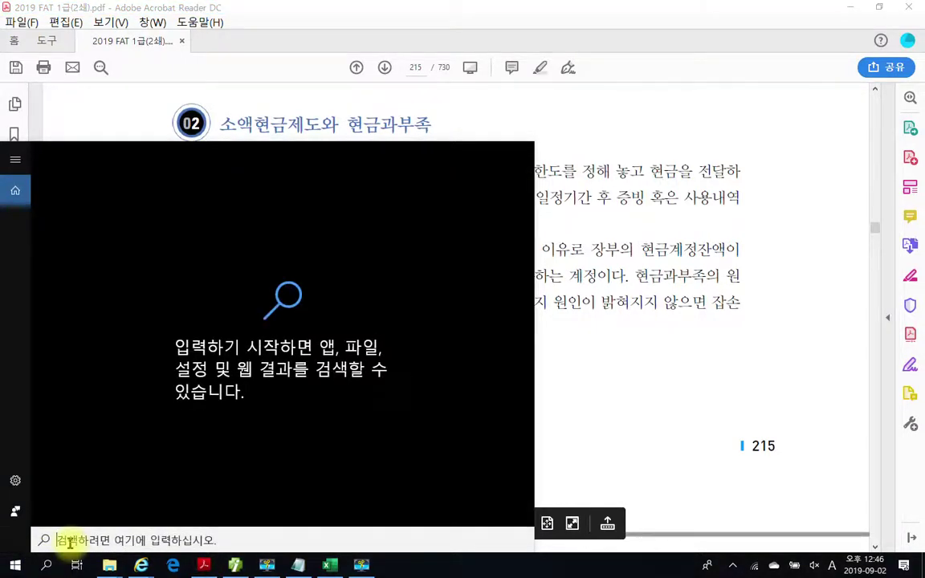
{"action": "type", "text": "th"}
{"action": "key", "text": "BackSpace"}
{"action": "key", "text": "BackSpace"}
{"action": "key", "text": "Hangul"}
{"action": "type", "text": "소액현"}
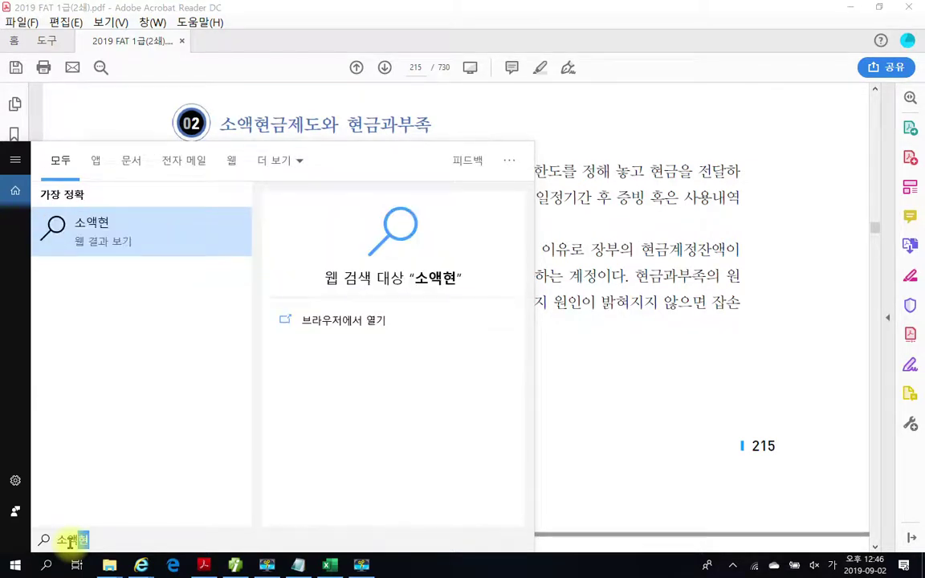
{"action": "type", "text": "금"}
{"action": "key", "text": "BackSpace"}
{"action": "key", "text": "BackSpace"}
{"action": "key", "text": "BackSpace"}
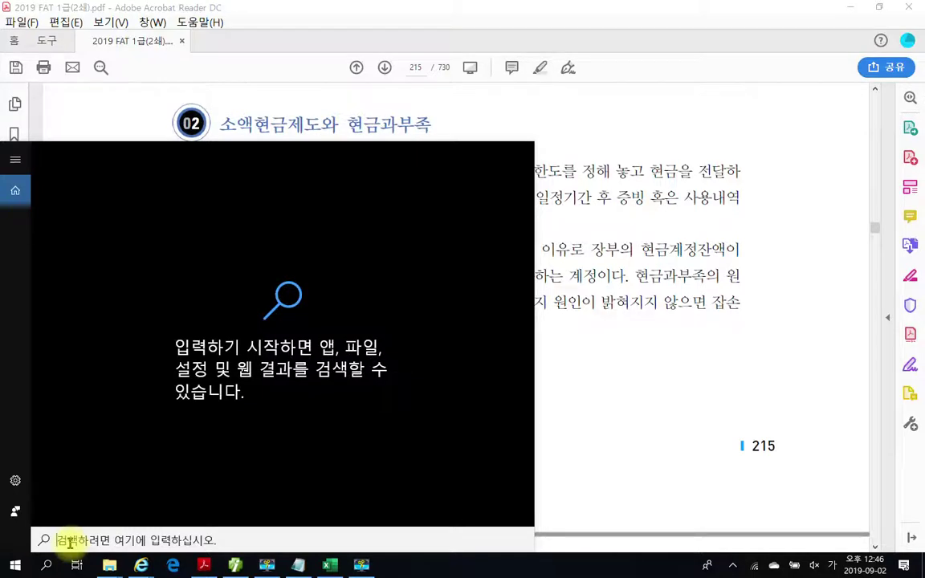
{"action": "type", "text": "소액혀"}
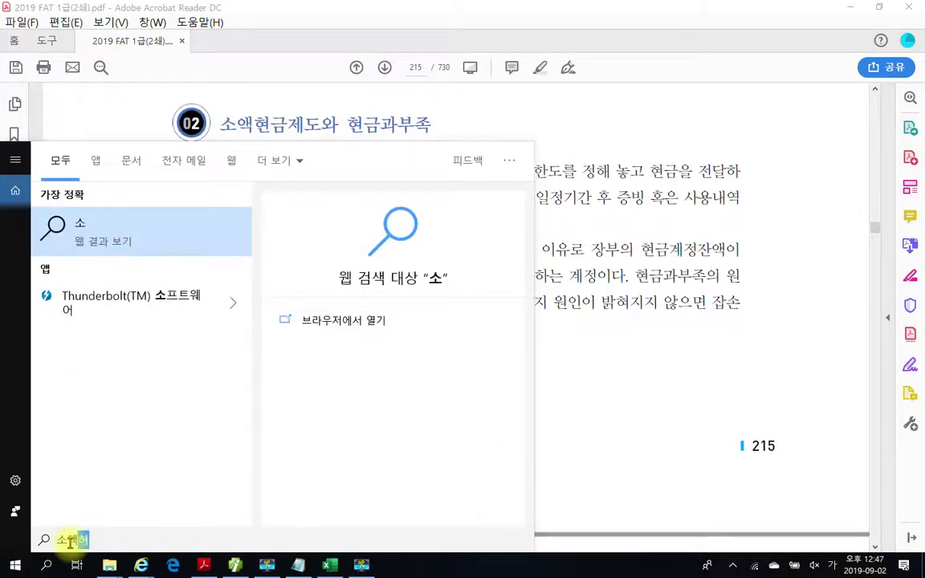
{"action": "type", "text": "현금제"}
{"action": "key", "text": "BackSpace"}
{"action": "key", "text": "BackSpace"}
{"action": "key", "text": "BackSpace"}
{"action": "key", "text": "BackSpace"}
{"action": "key", "text": "BackSpace"}
{"action": "key", "text": "BackSpace"}
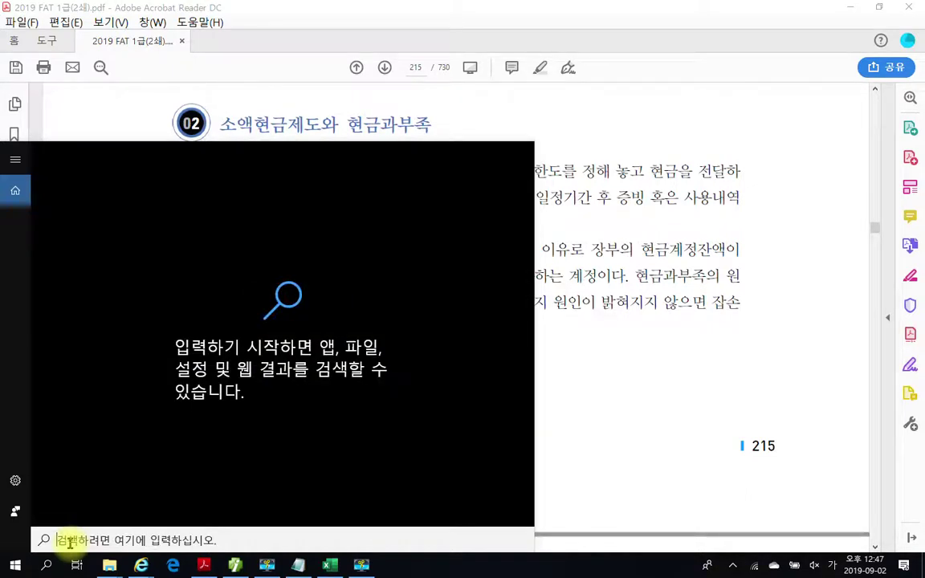
{"action": "left_click", "coordinate": [642, 439]}
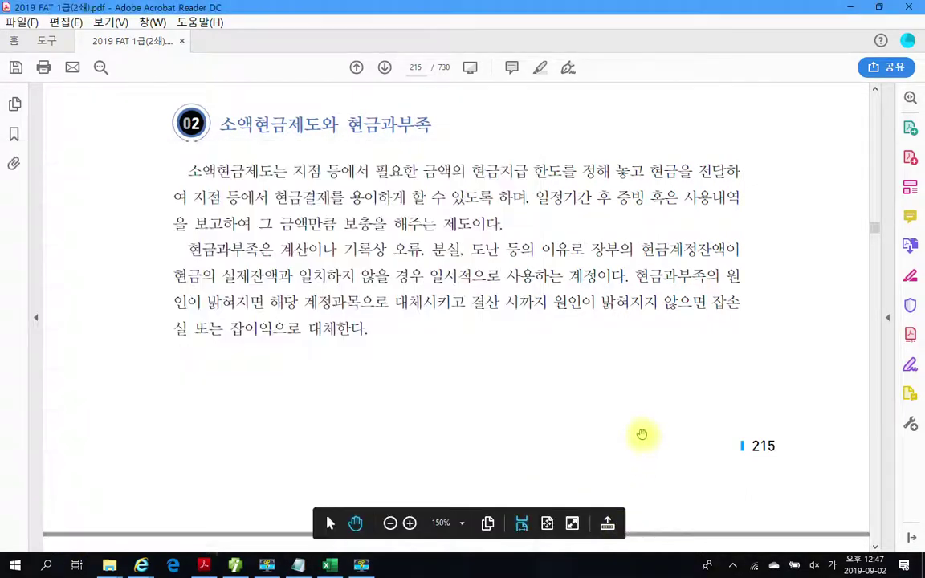
- Search the computer for 전도금, open the text file 전도금 사례.txt in Notepad and maximize its window
{"action": "left_click", "coordinate": [48, 567]}
{"action": "key", "text": "Hangul"}
{"action": "type", "text": "전"}
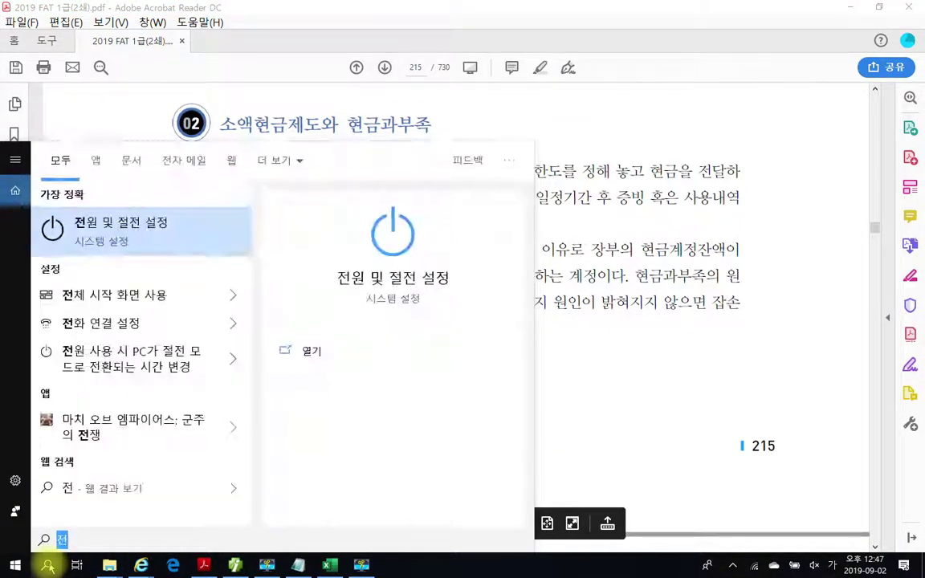
{"action": "type", "text": "도금"}
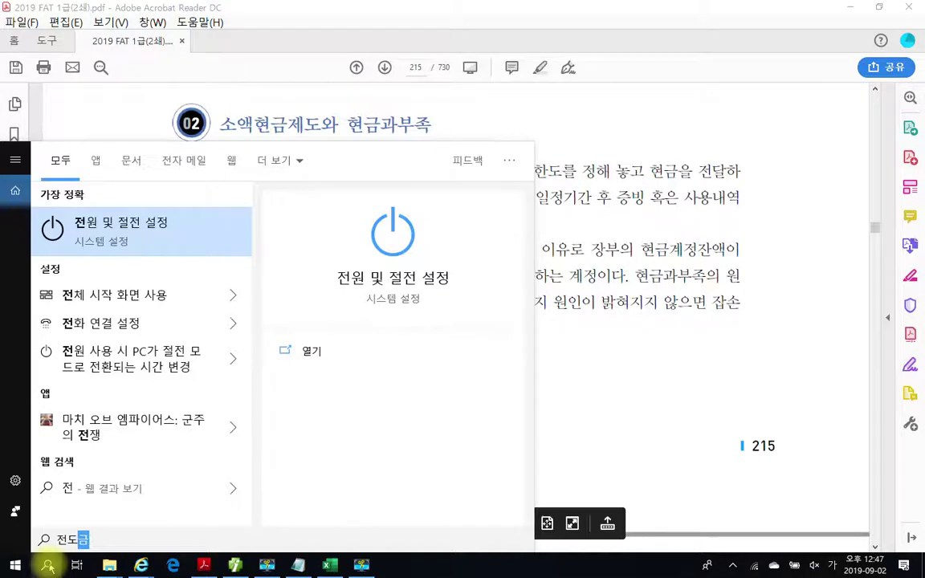
{"action": "left_click", "coordinate": [138, 241]}
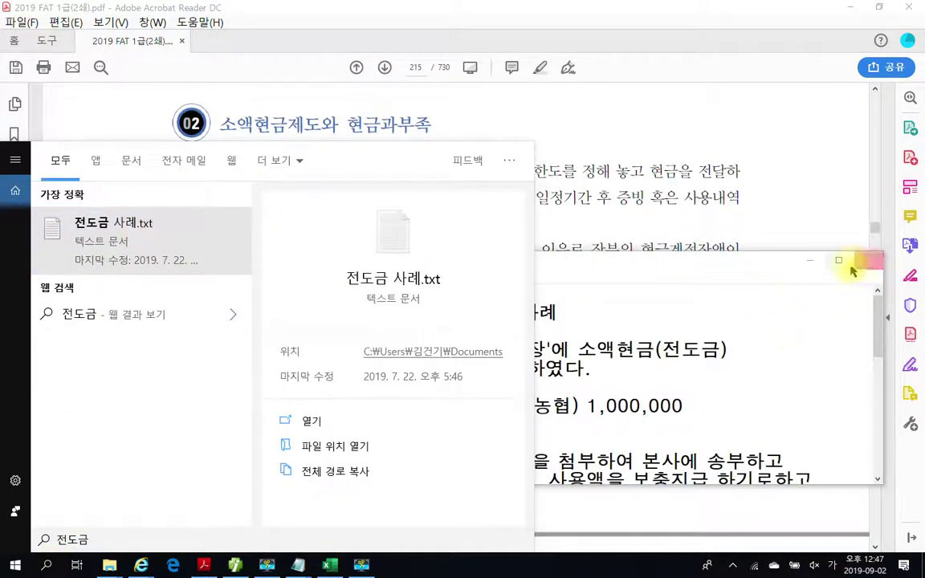
{"action": "left_click", "coordinate": [778, 261]}
{"action": "left_click", "coordinate": [837, 261]}
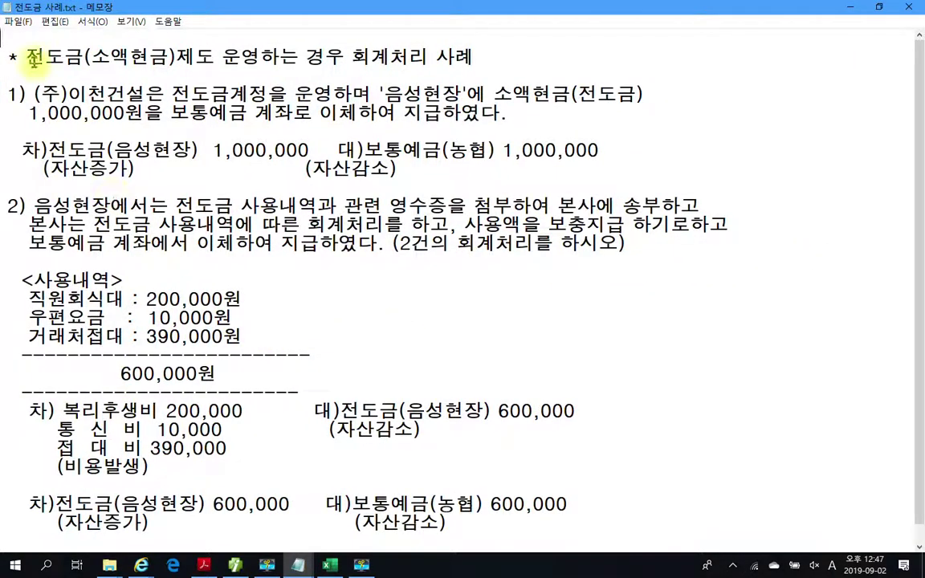